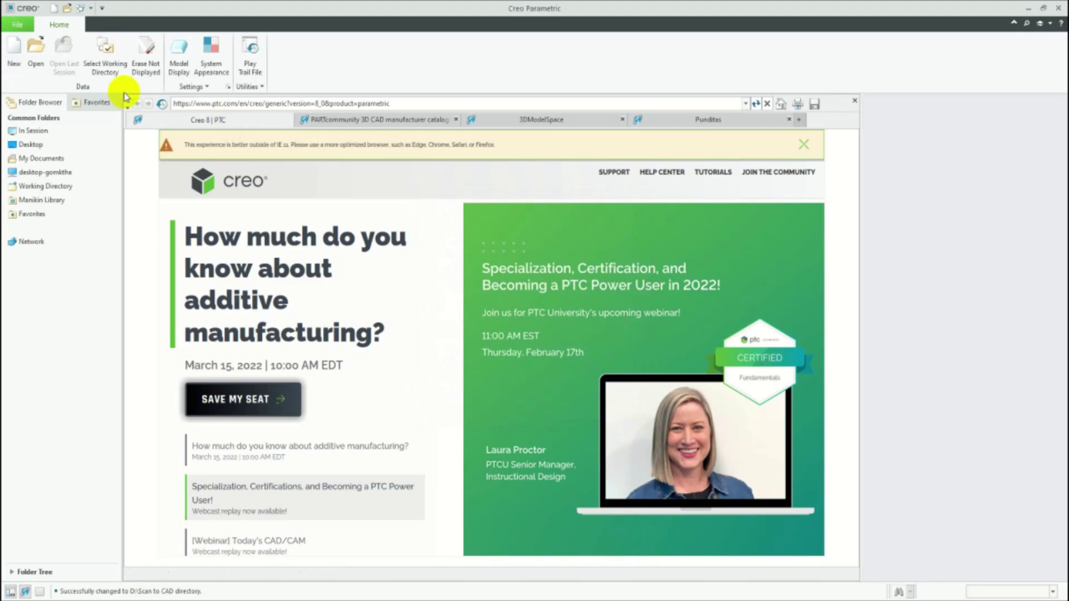
- Create a new solid part named Part using the mmns_part_solid_abs template instead of the default
left_click(15, 56)
type("Part")
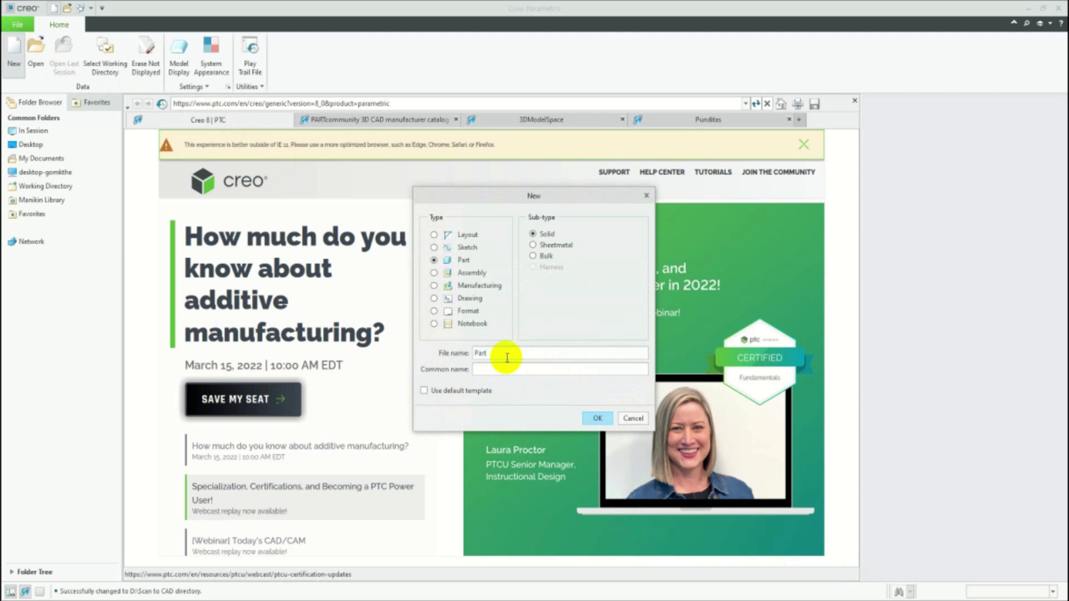
left_click(598, 418)
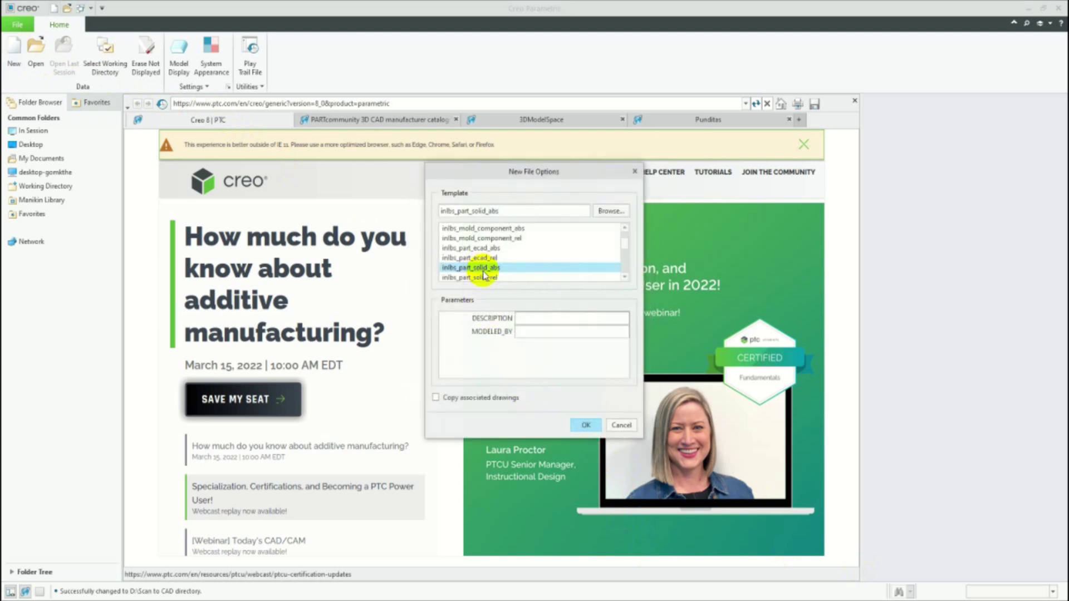
scroll(485, 274, "down", 1)
scroll(486, 274, "down", 1)
left_click(495, 279)
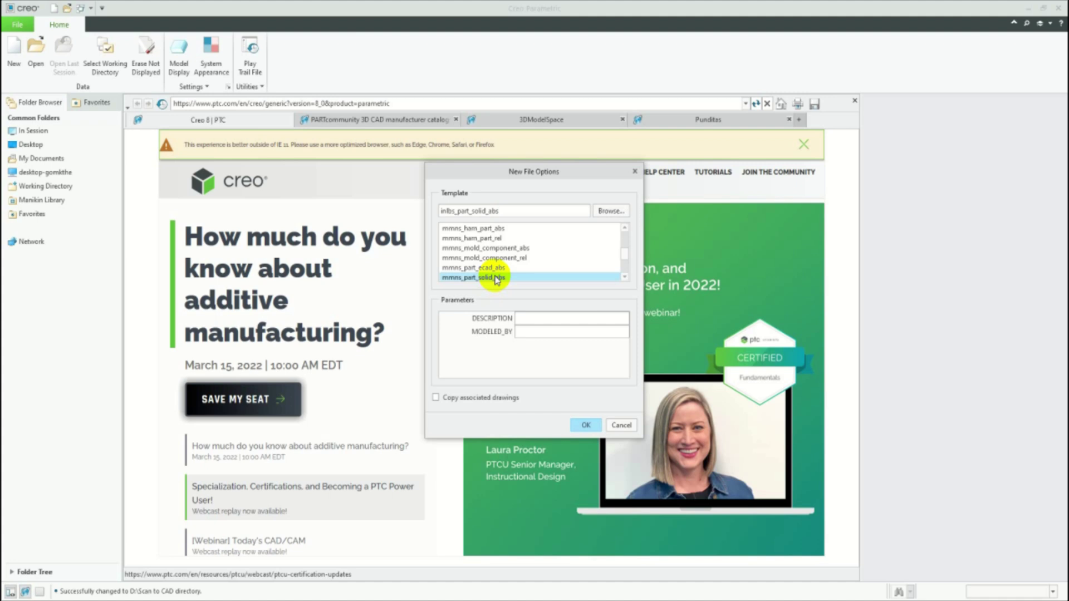
left_click(590, 425)
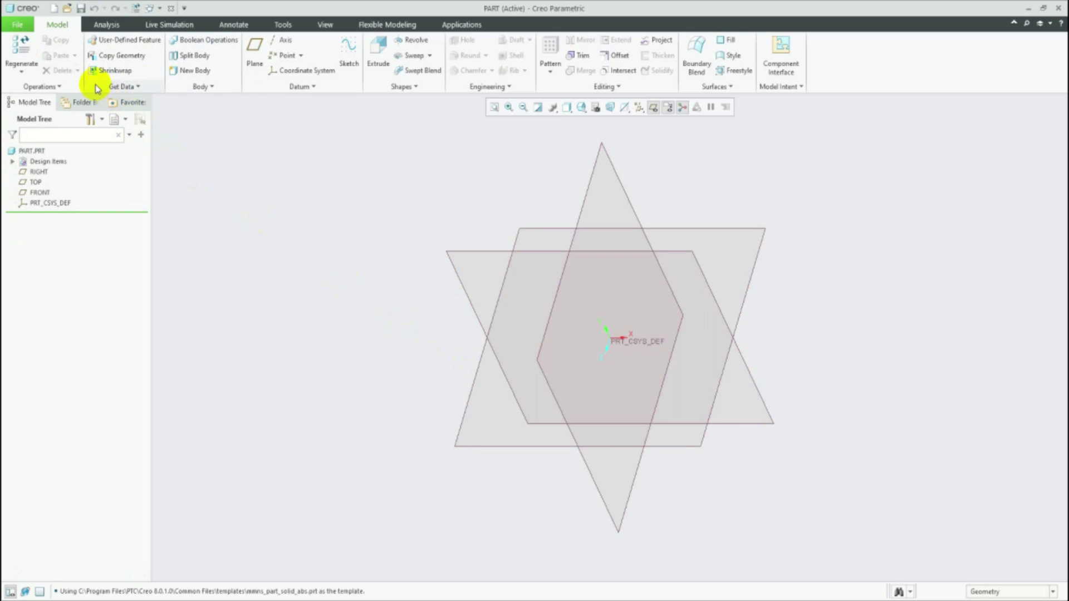
- Import Planes.igs into the part with default import options
left_click(122, 86)
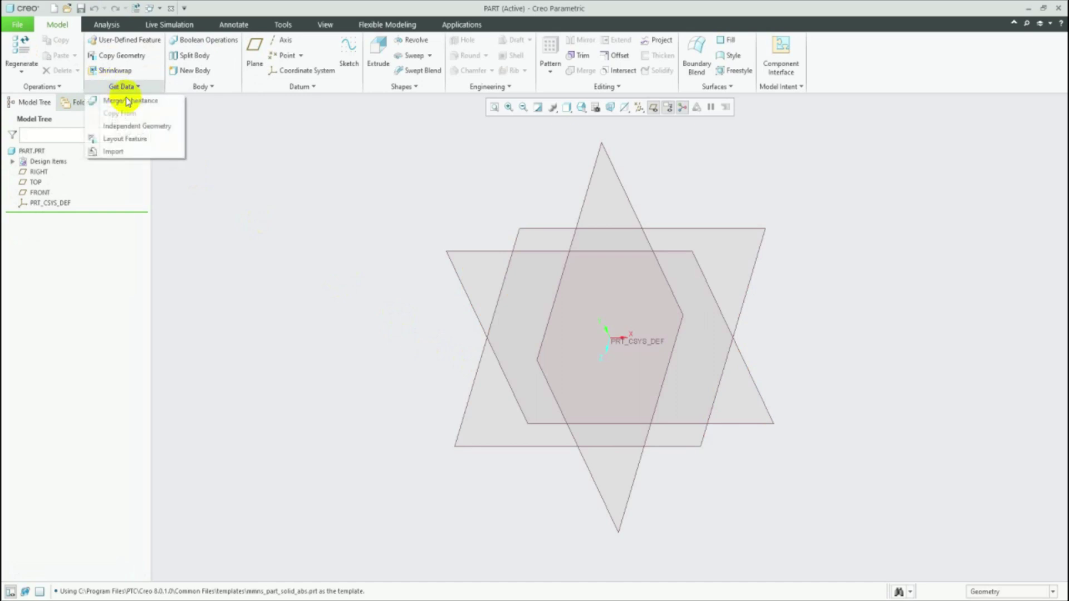
left_click(117, 151)
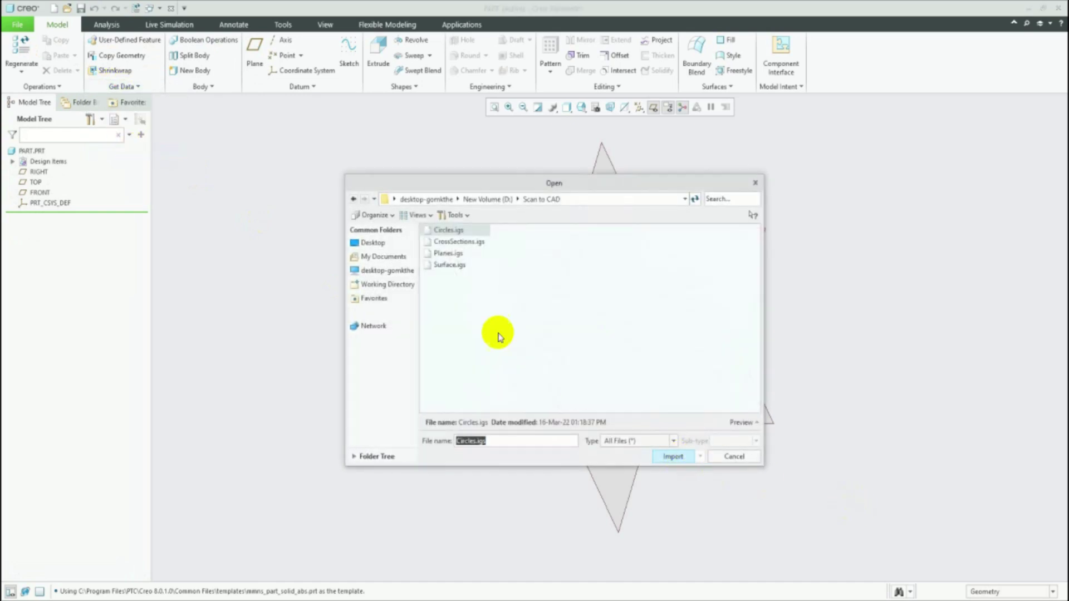
left_click(449, 253)
left_click(674, 456)
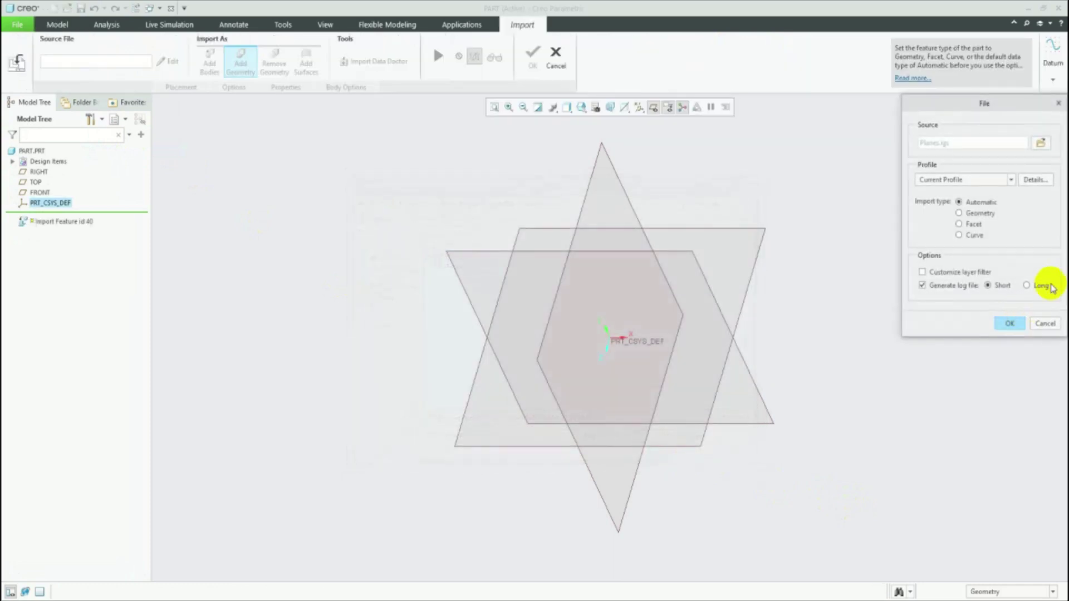
left_click(1010, 322)
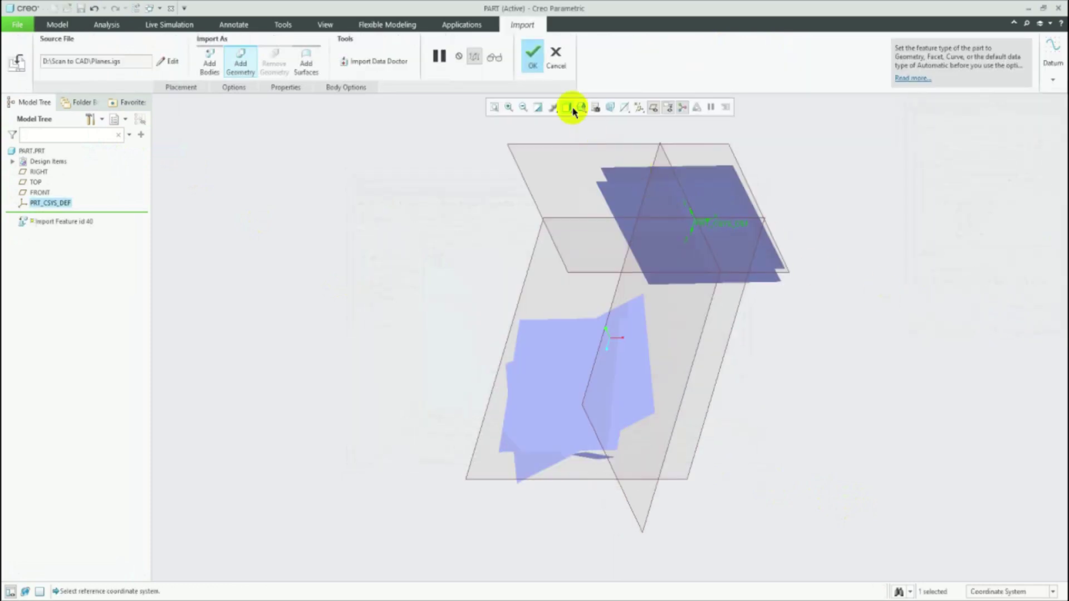
left_click(532, 56)
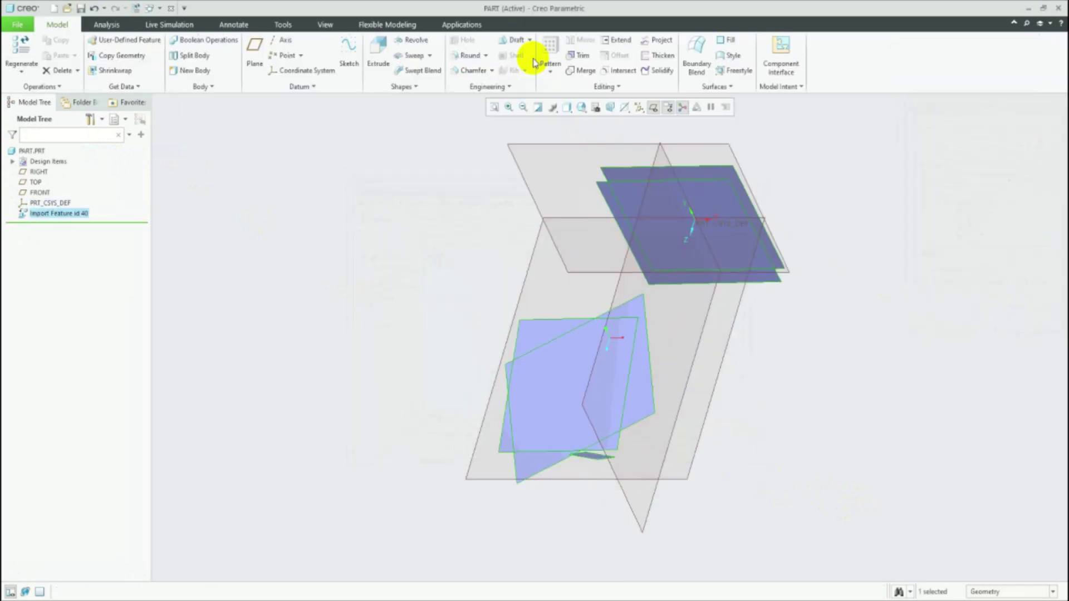
- Import Circles.igs into the part with default import options
left_click(99, 85)
left_click(115, 148)
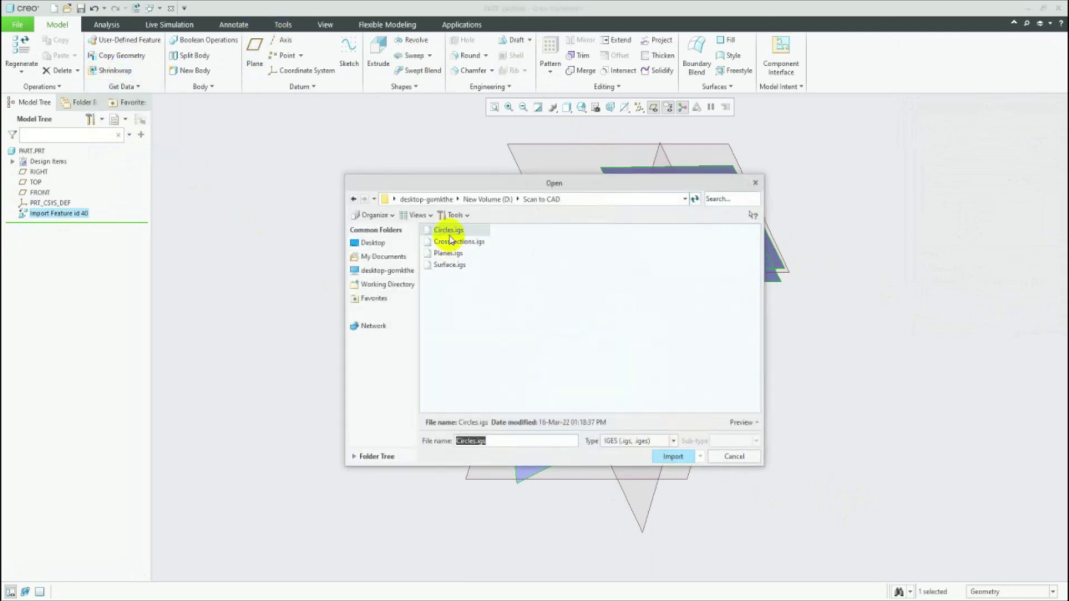
left_click(672, 456)
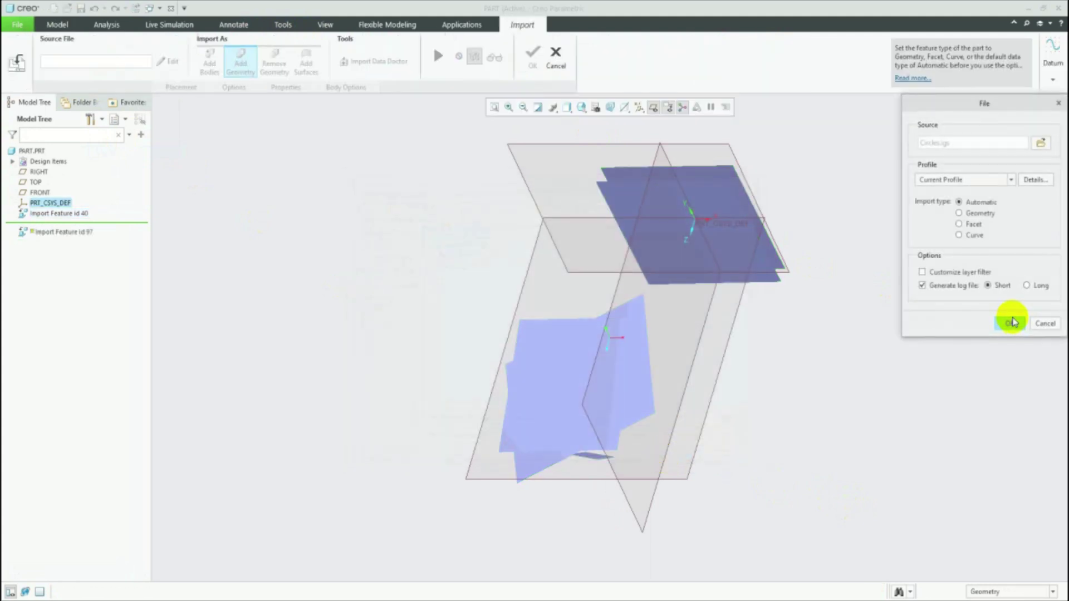
left_click(1011, 322)
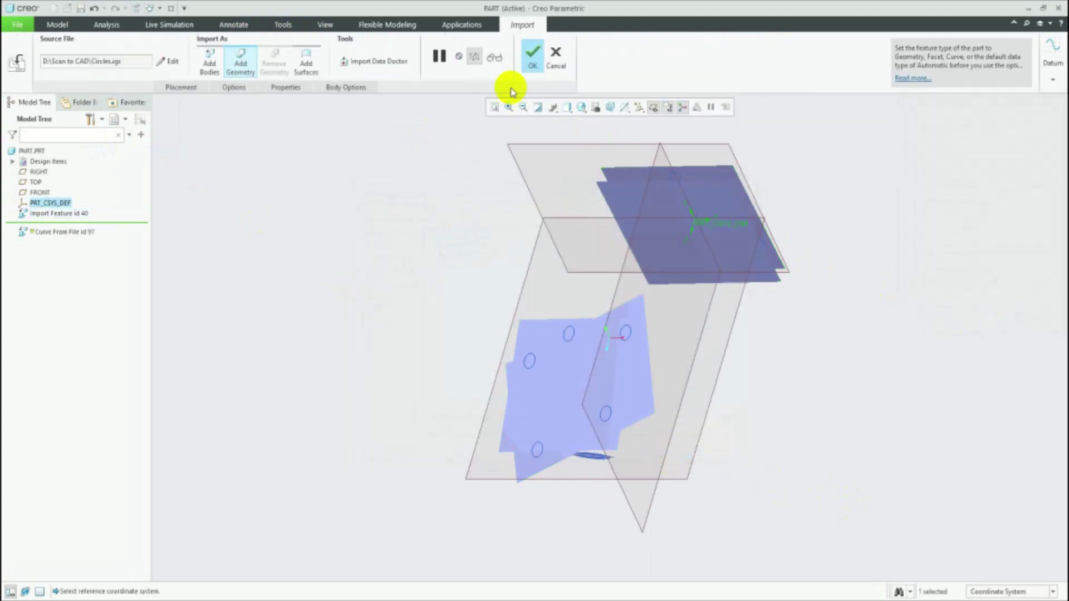
left_click(532, 56)
- Import the CrossSections.igs scan curves into the part
left_click(126, 86)
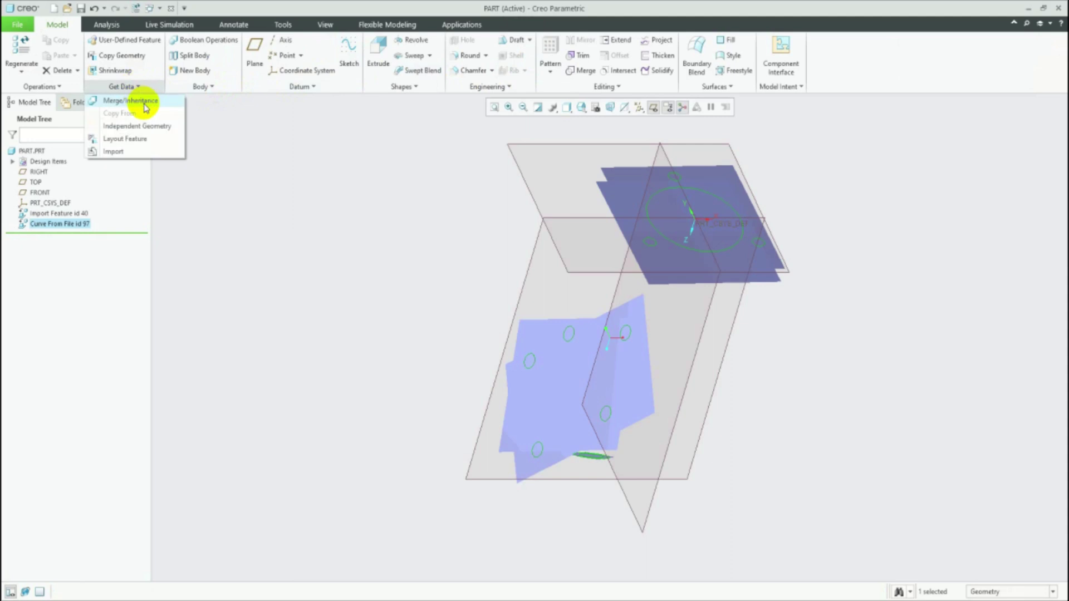
left_click(117, 151)
left_click(458, 241)
left_click(672, 456)
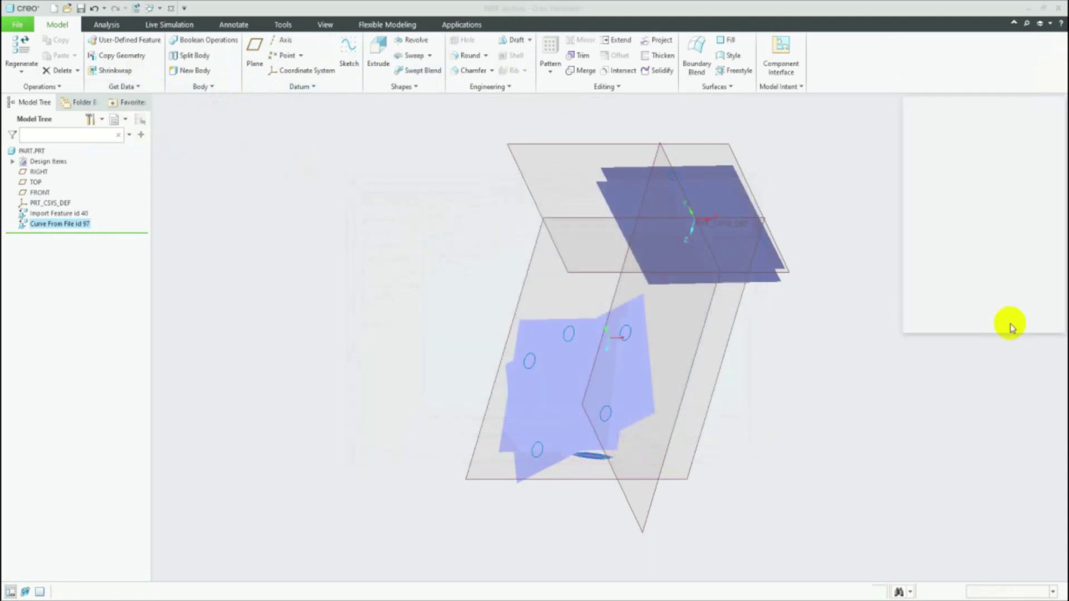
left_click(1003, 323)
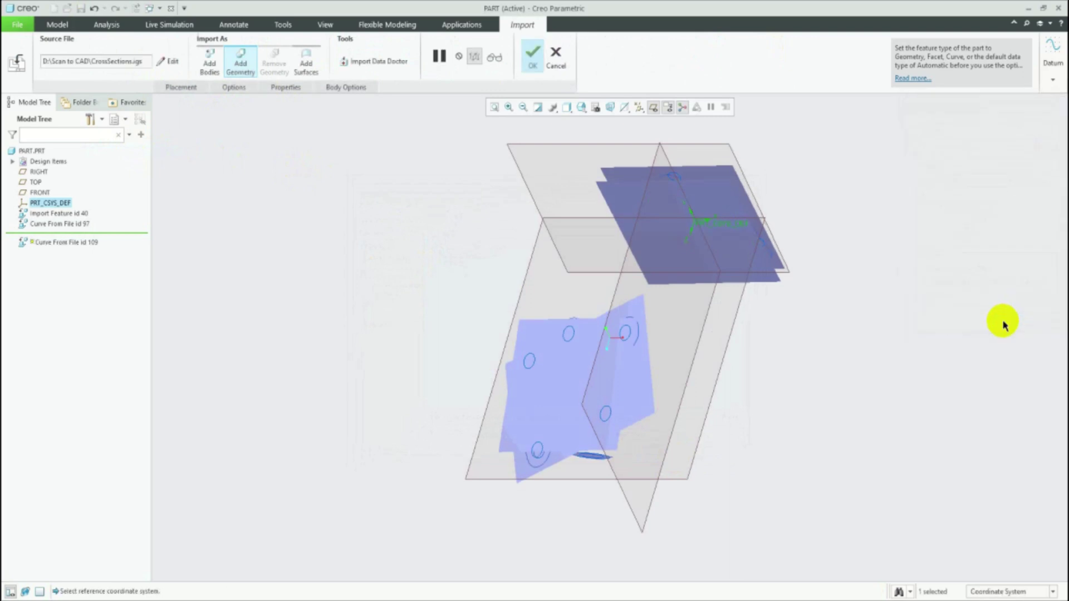
left_click(533, 56)
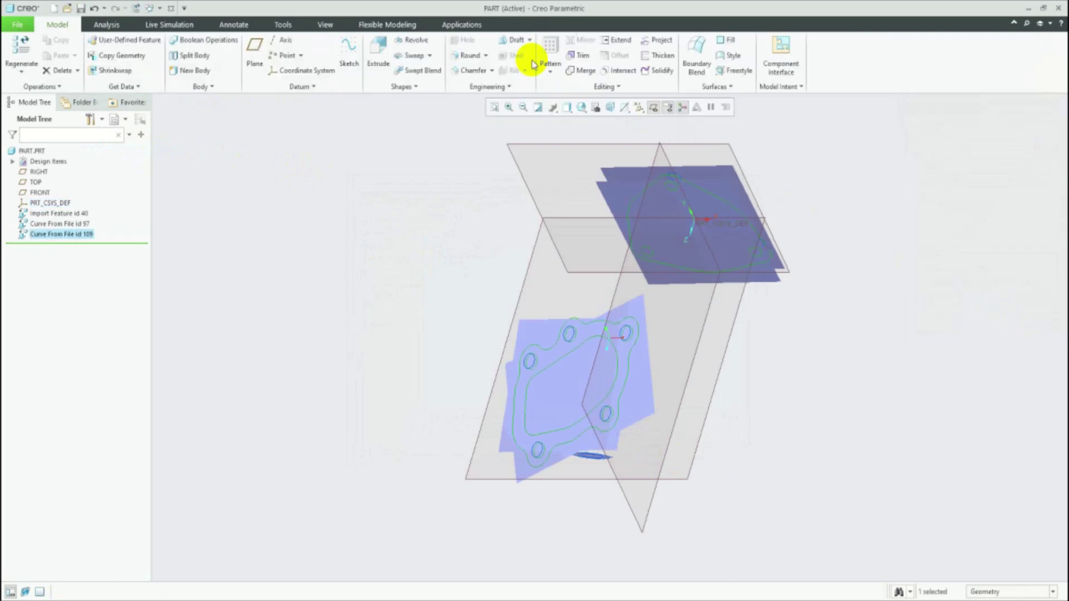
- Import the Surface.igs bent pipe surface into the part
left_click(122, 87)
left_click(128, 152)
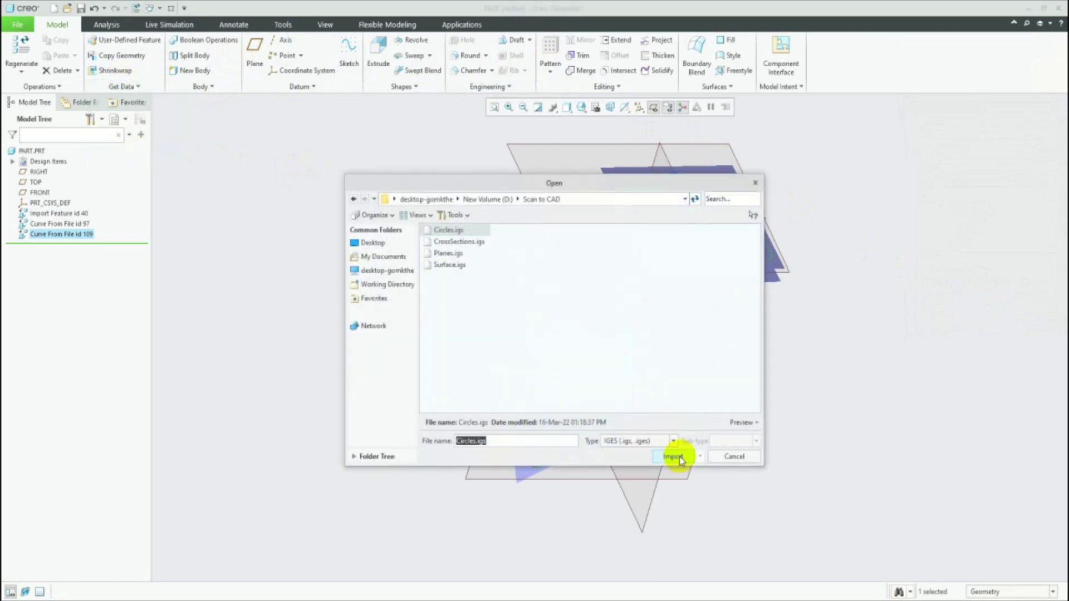
left_click(448, 266)
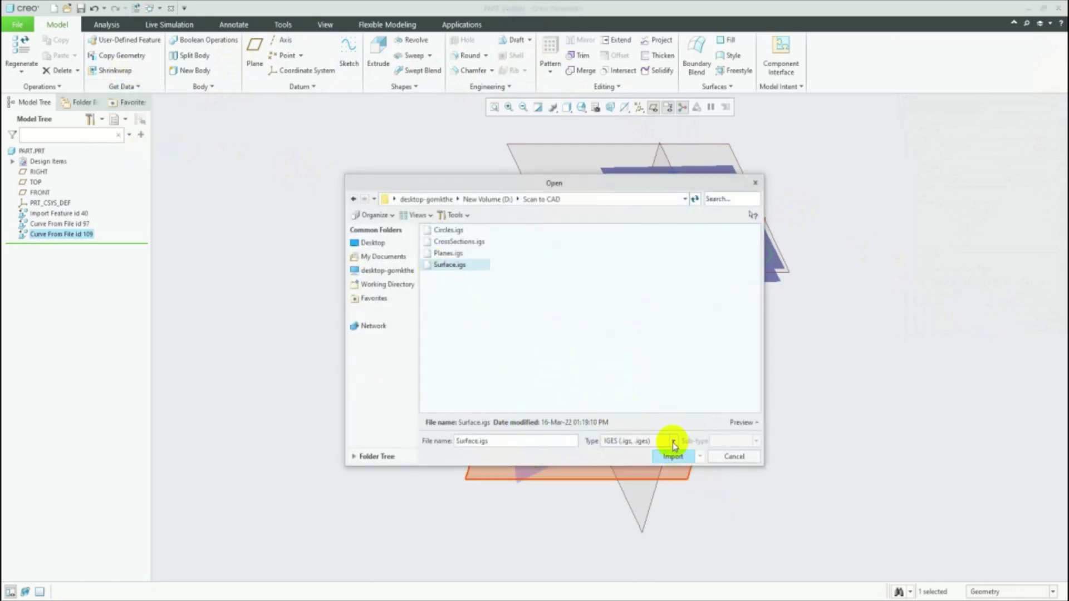
left_click(672, 456)
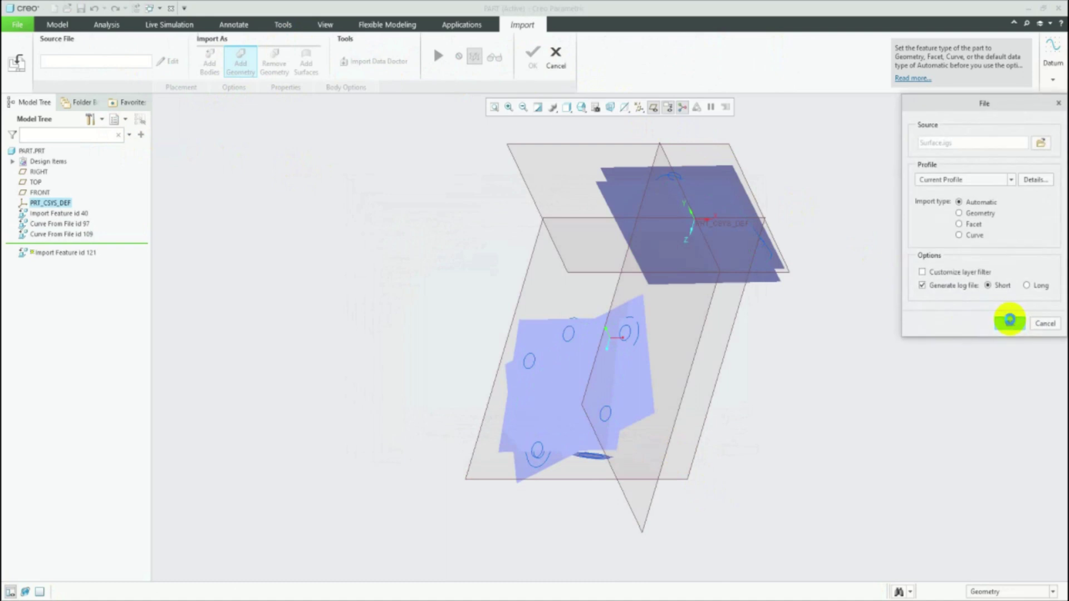
left_click(1009, 320)
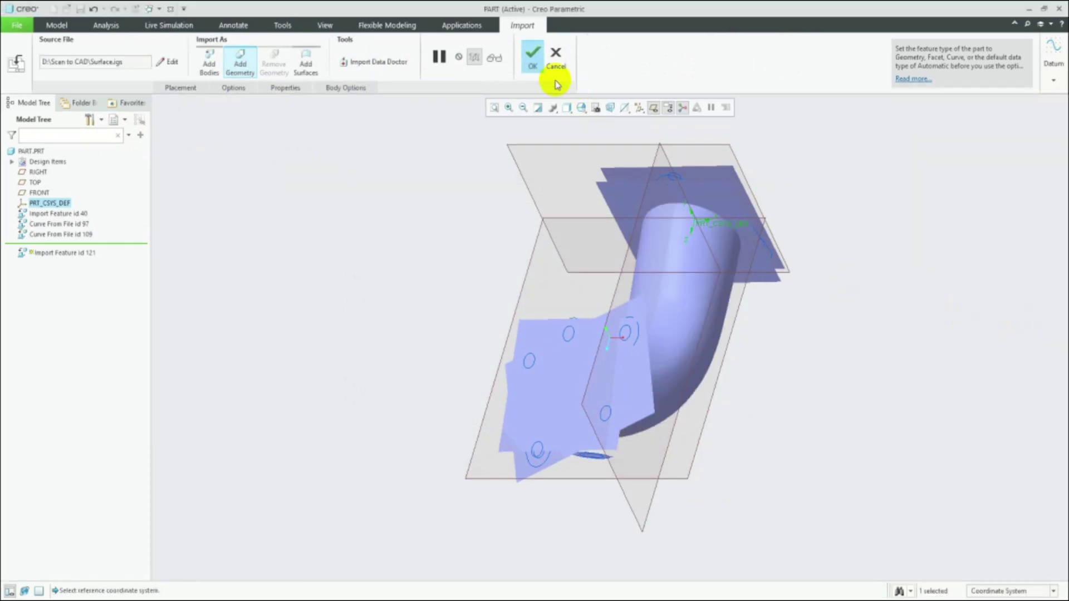
left_click(533, 57)
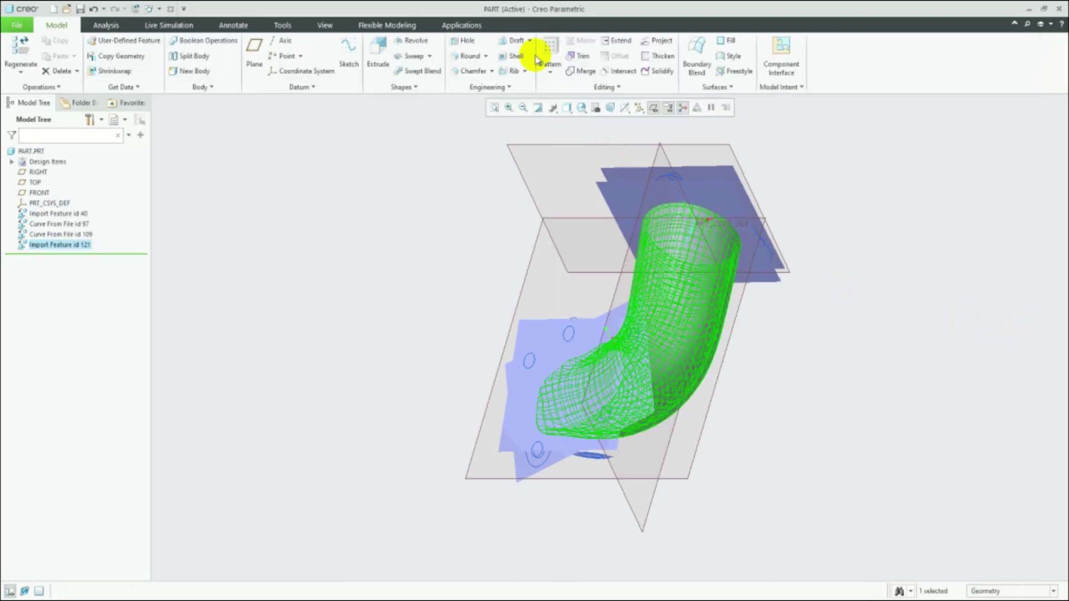
left_click(393, 312)
- Create datum plane DTM1 on the scan plane at the pipe's base
mouse_move(393, 312)
middle_mouse_down()
mouse_move(411, 336)
mouse_move(542, 386)
mouse_move(625, 210)
mouse_move(803, 231)
mouse_move(747, 251)
middle_mouse_up()
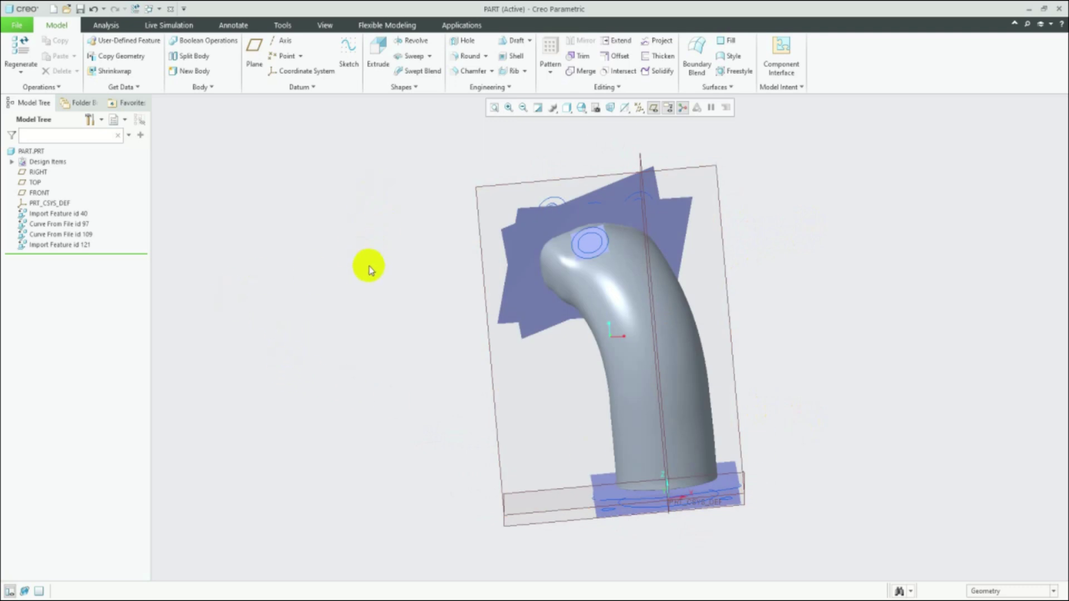
scroll(392, 239, "down", 2)
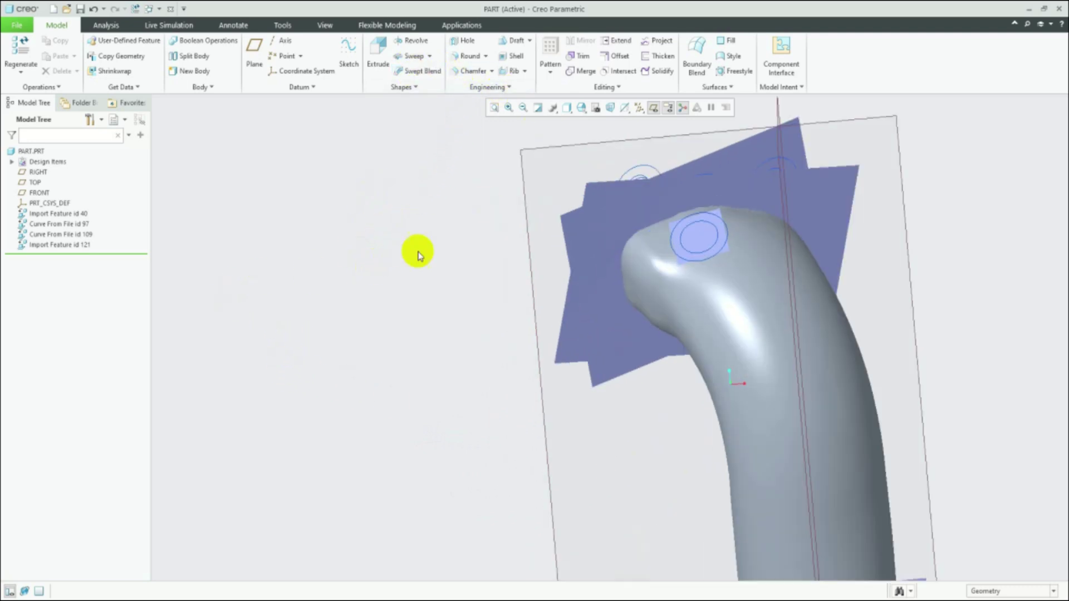
scroll(349, 295, "up", 4)
middle_click_drag(348, 395, 394, 396)
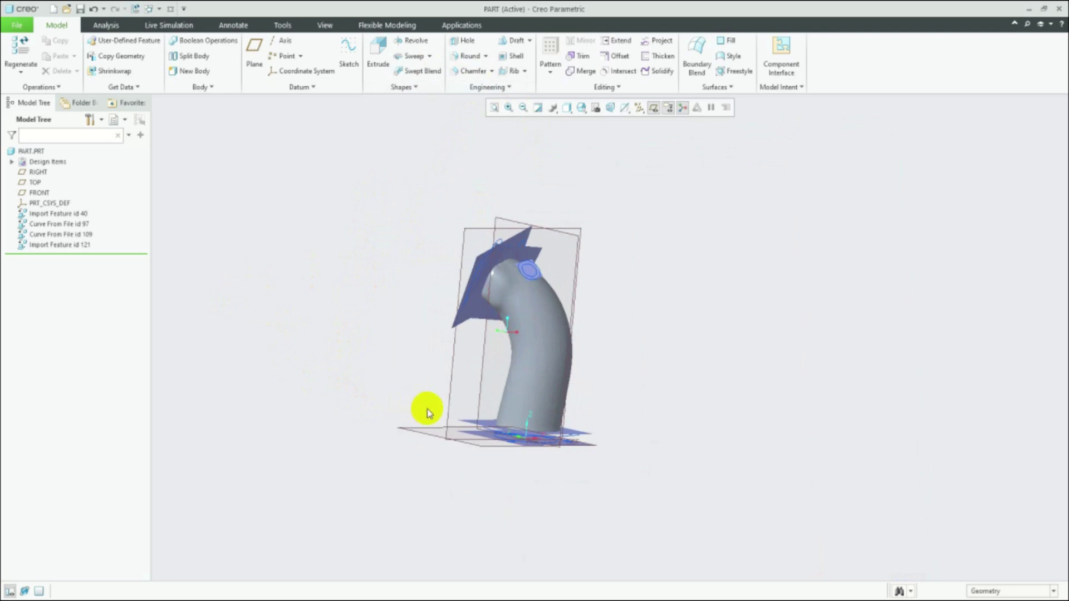
scroll(426, 412, "down", 4)
left_click(492, 386)
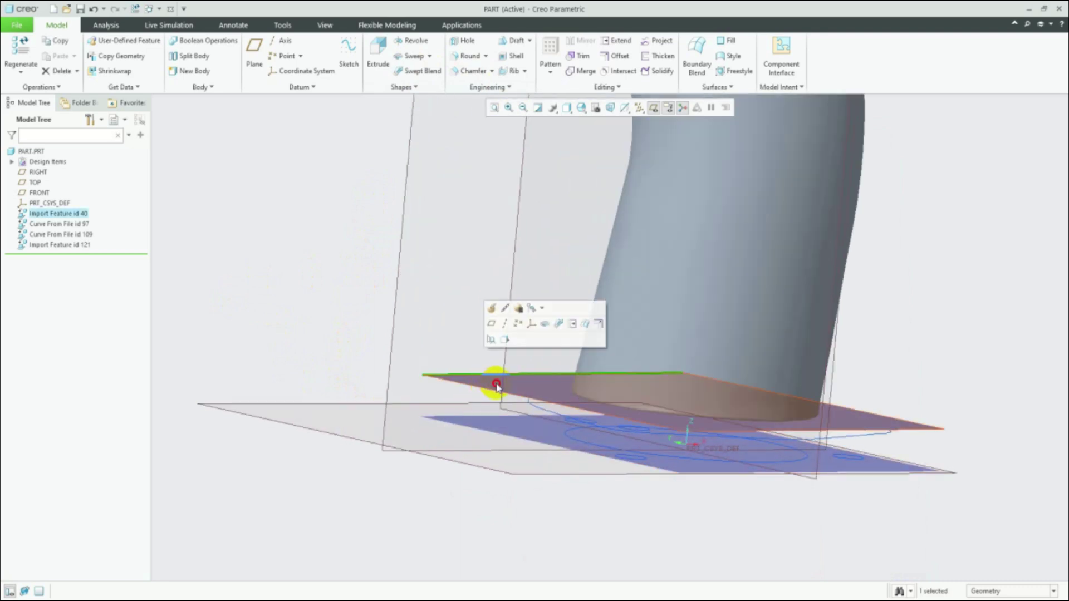
left_click(491, 323)
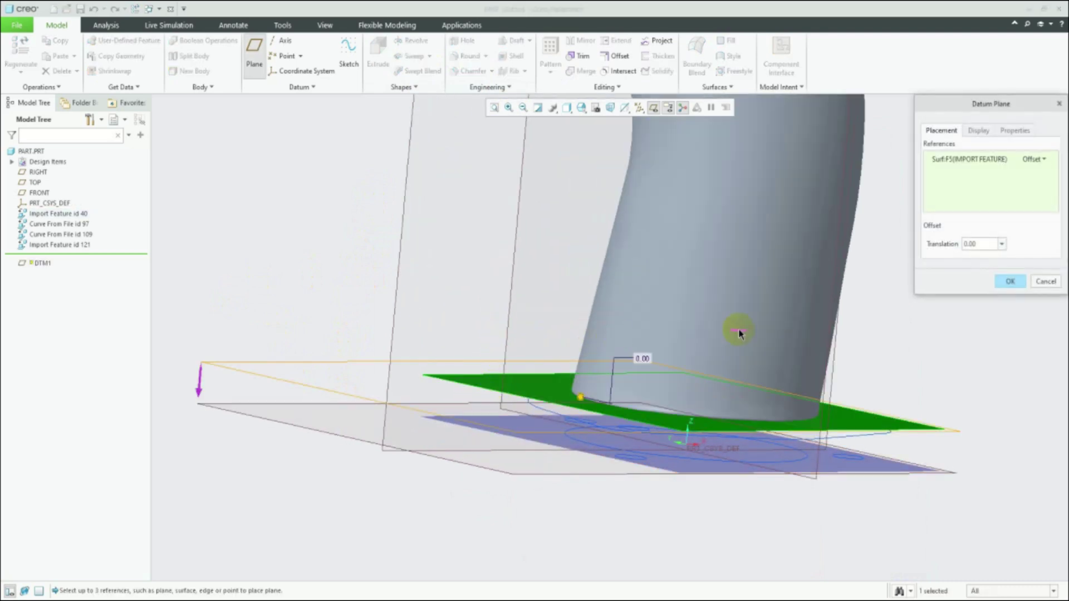
left_click(1009, 283)
- Create datum plane DTM2 on the side scan plane surface
key("ctrl+d")
scroll(626, 337, "down", 4)
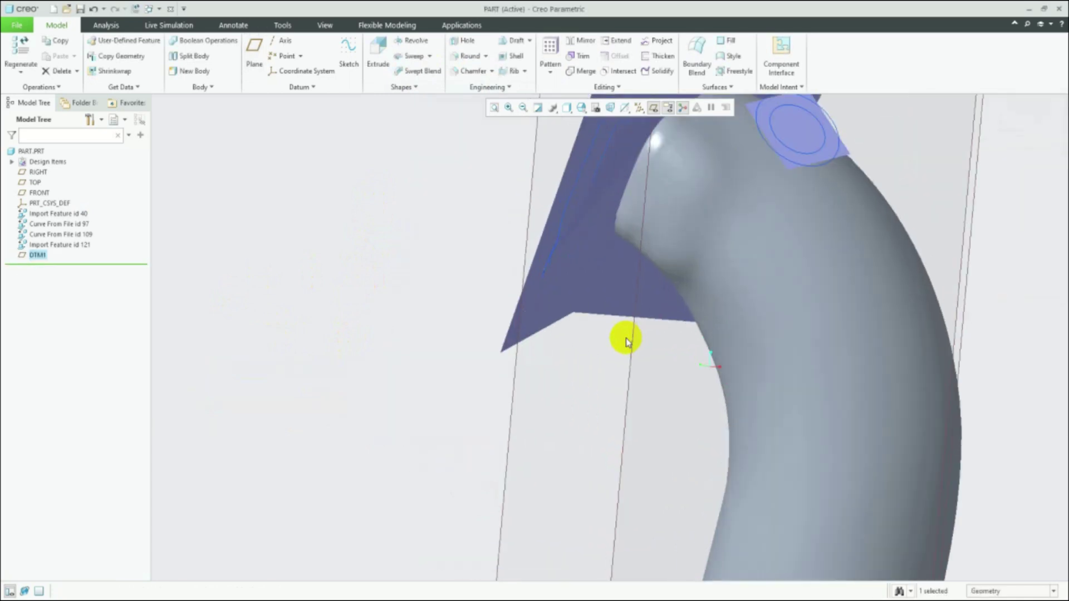
scroll(626, 337, "down", 2)
middle_click_drag(553, 410, 576, 425)
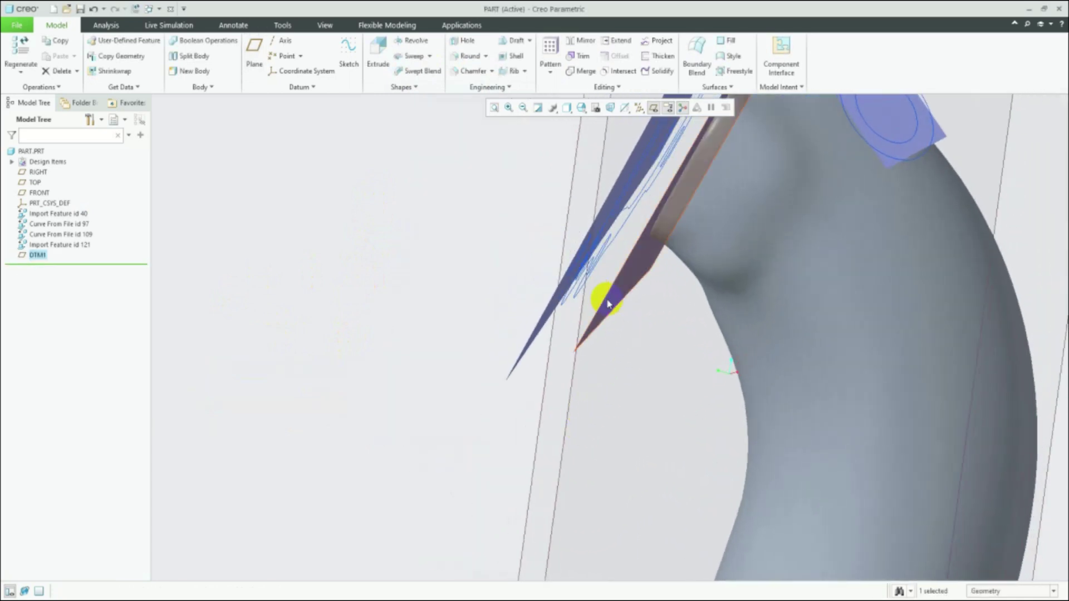
left_click(625, 283)
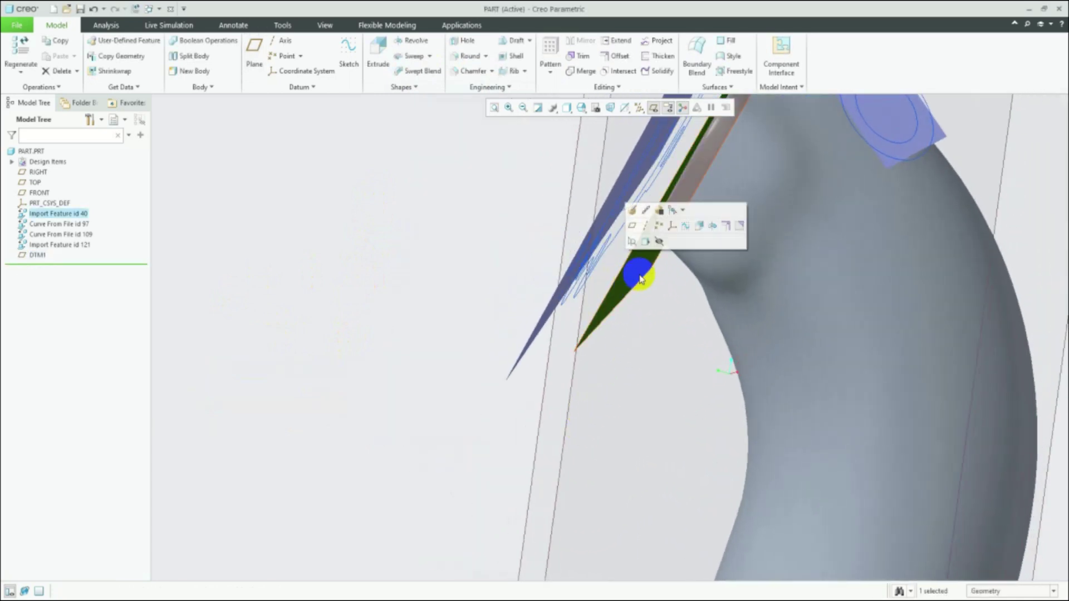
left_click(633, 226)
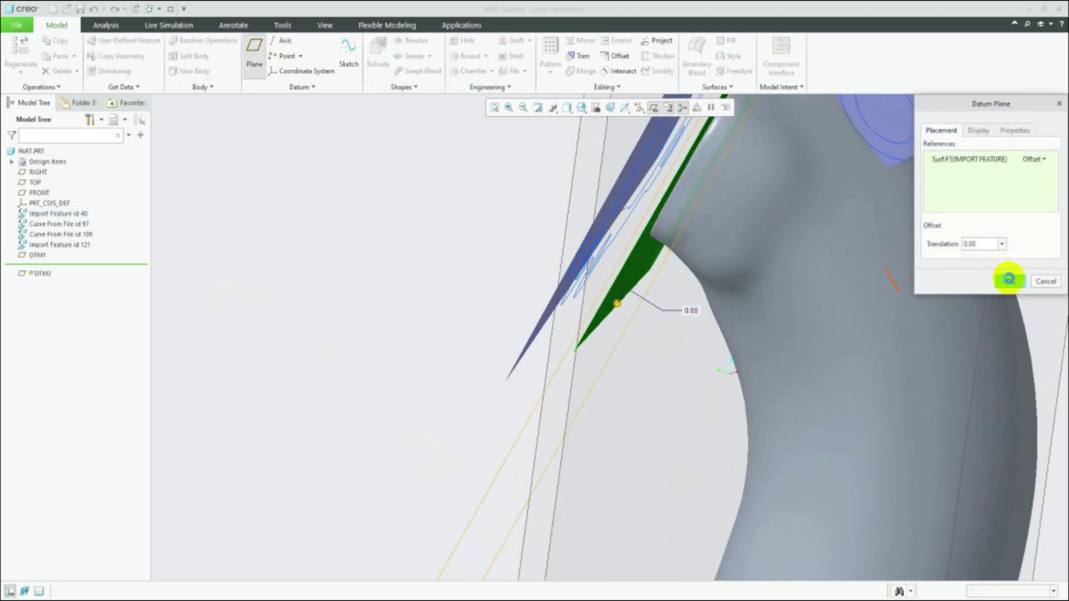
left_click(1008, 279)
- Create DTM3 on a scan surface and DTM4 on the square flange face, both at 0.00 offset
left_click(694, 268)
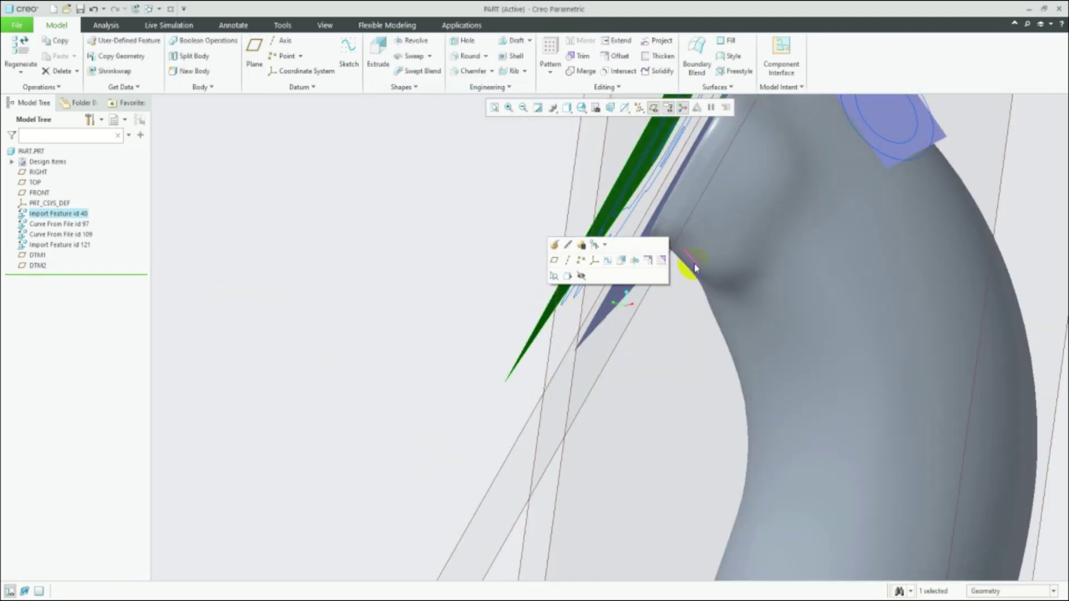
left_click(554, 260)
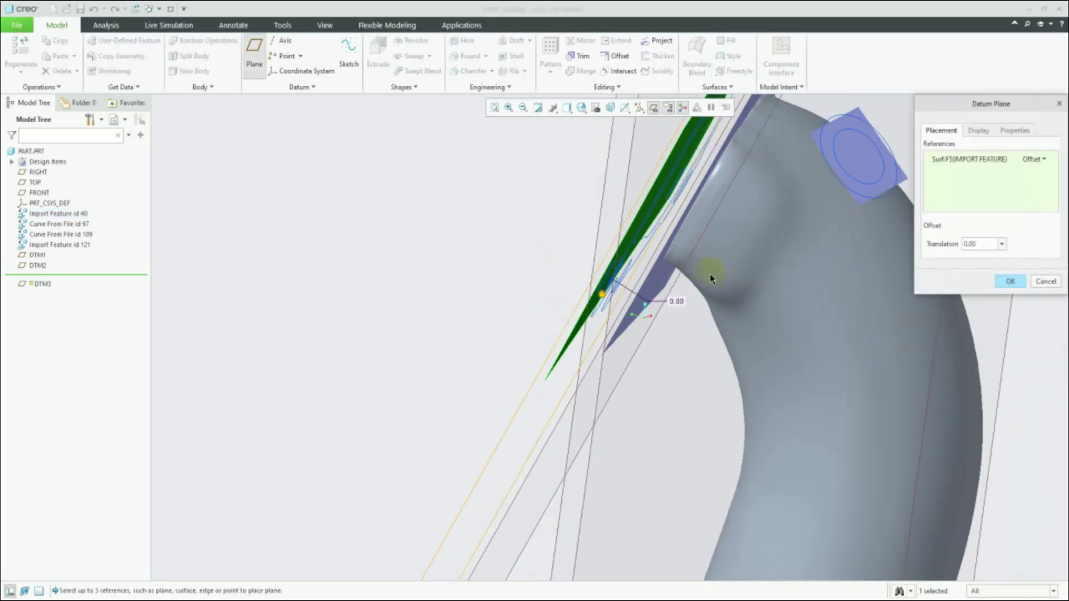
left_click(1010, 281)
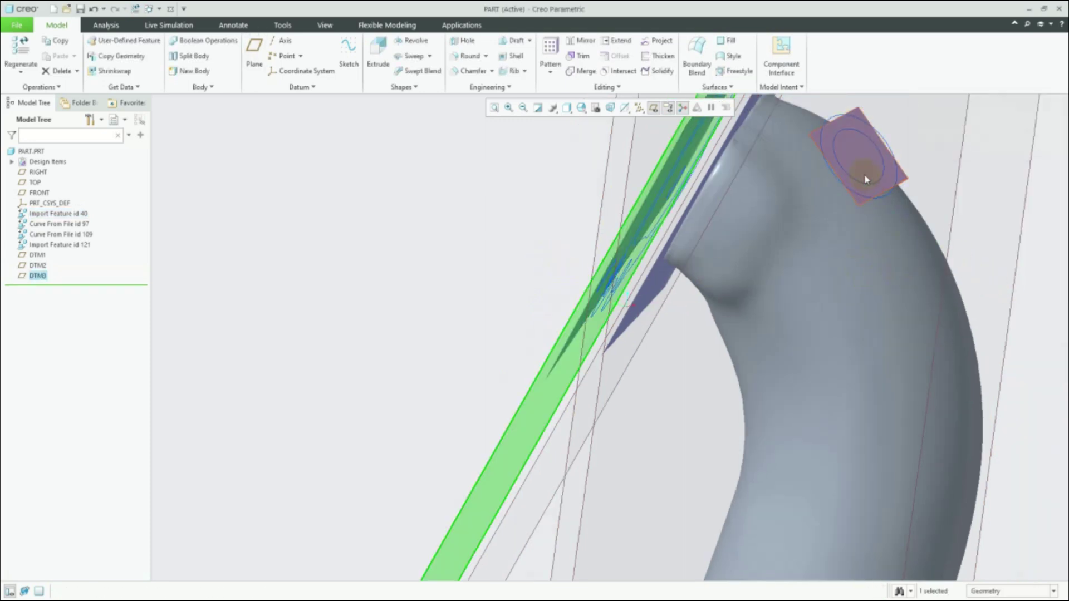
left_click(866, 174)
left_click(874, 116)
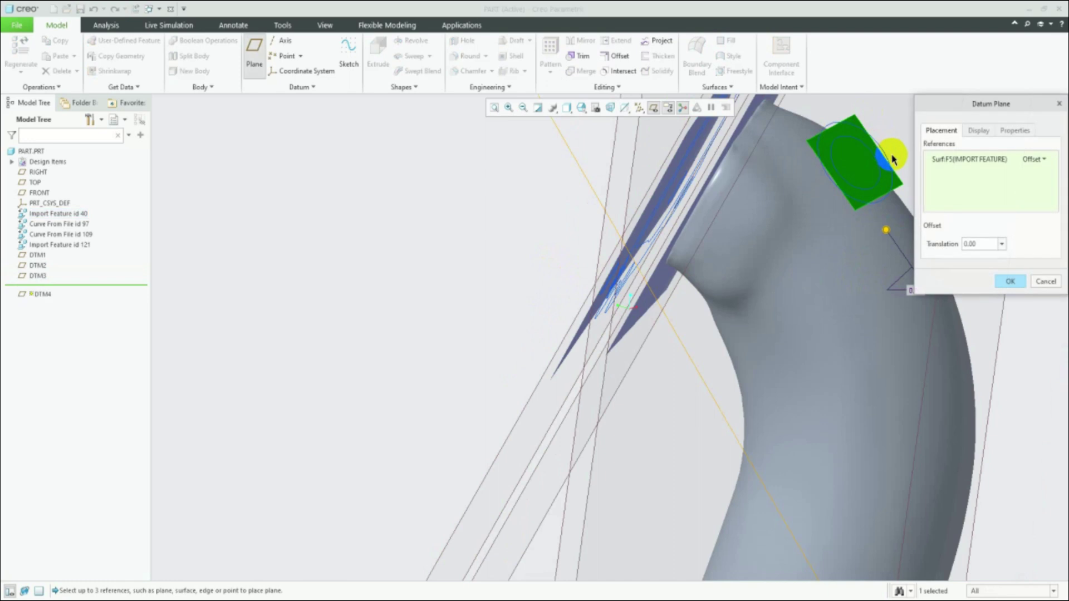
left_click(1004, 282)
scroll(671, 316, "up", 5)
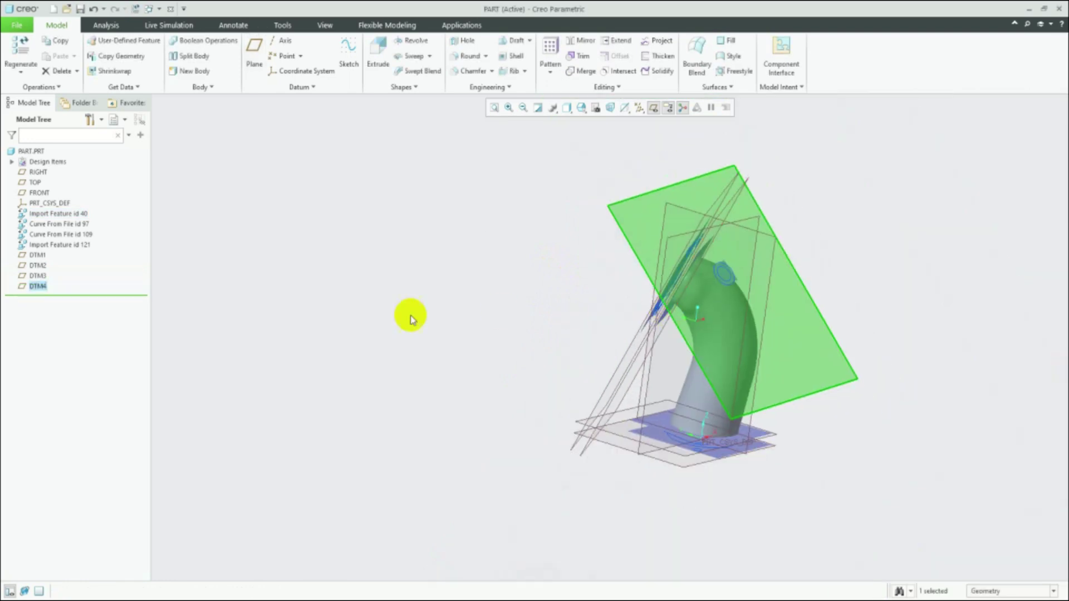
left_click(41, 216)
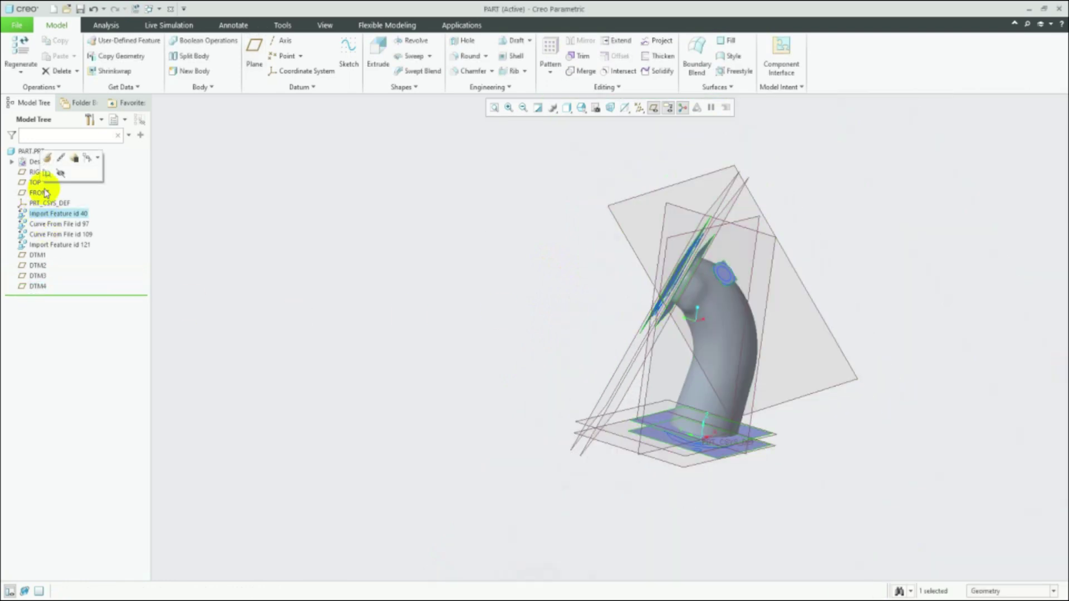
- Hide Import Feature id 40 and inspect the pipe end around DTM2
left_click(60, 173)
mouse_move(475, 333)
middle_mouse_down()
mouse_move(496, 353)
mouse_move(483, 358)
middle_mouse_up()
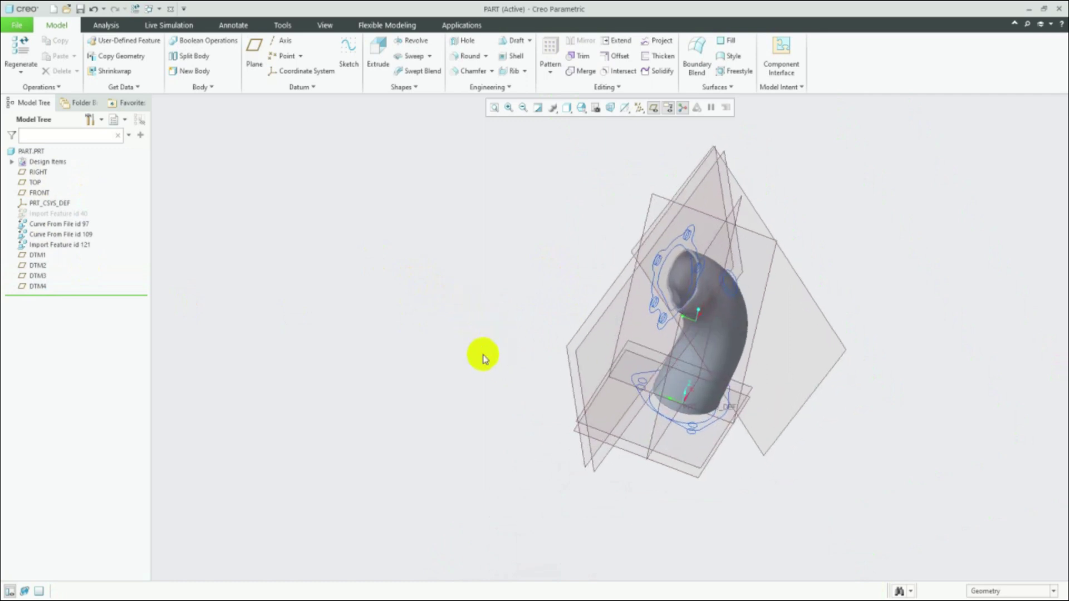
mouse_move(678, 384)
middle_mouse_down("shift")
mouse_move(616, 394)
mouse_move(559, 375)
mouse_move(640, 342)
mouse_move(643, 351)
mouse_move(625, 350)
middle_mouse_up("shift")
scroll(656, 286, "down", 5)
scroll(666, 290, "up", 5)
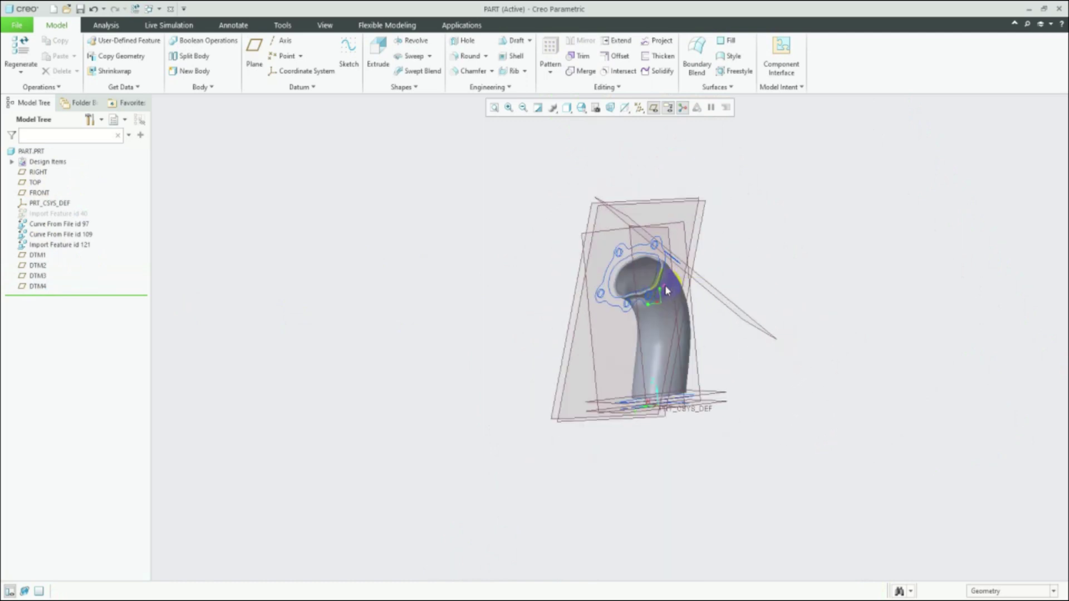
scroll(666, 289, "up", 3)
scroll(649, 246, "up", 3)
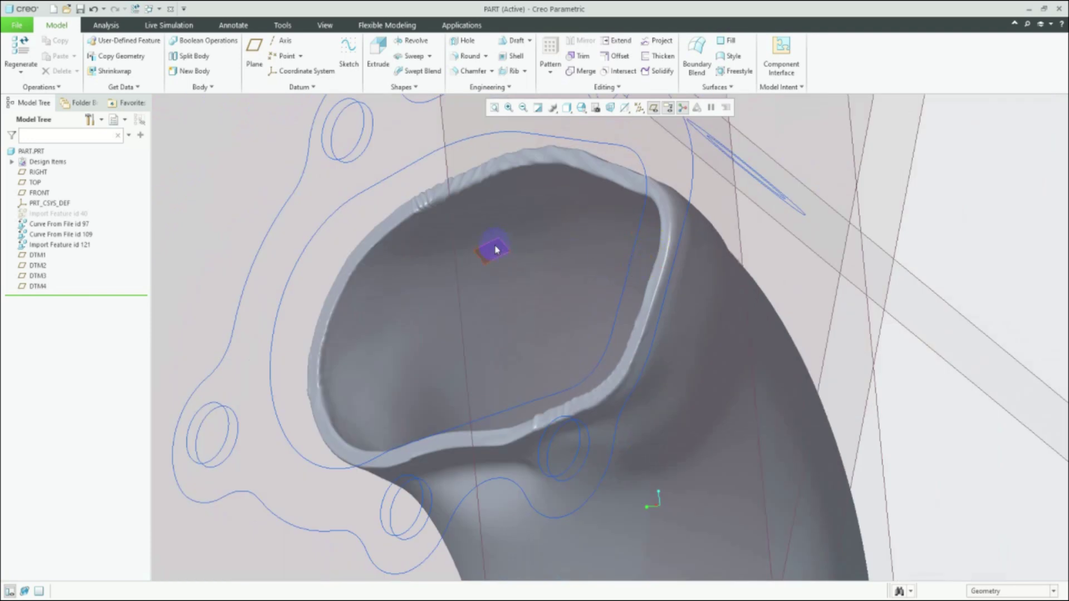
scroll(535, 311, "down", 3)
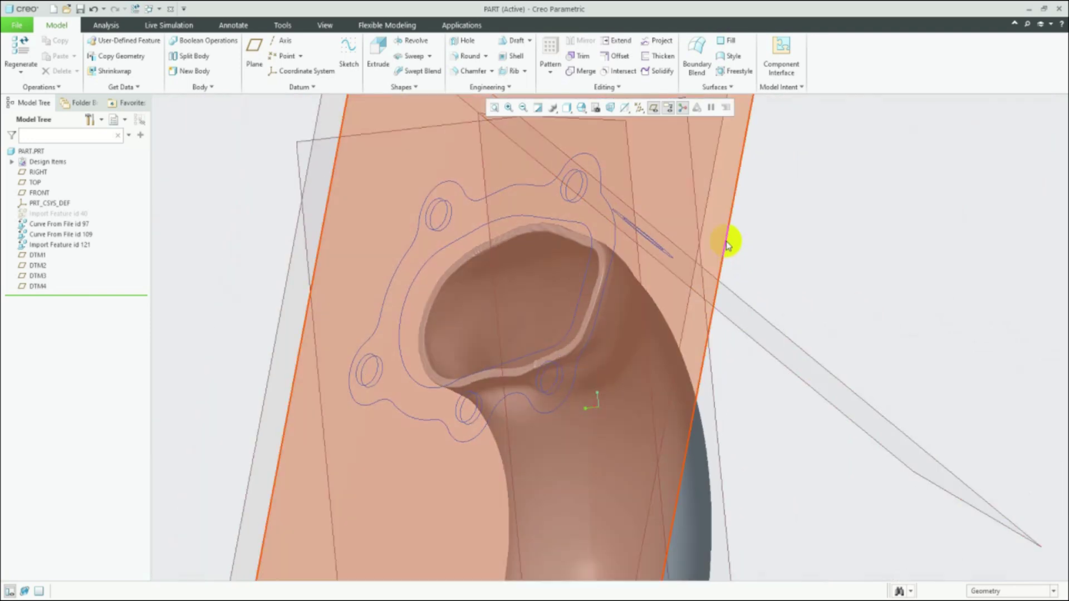
left_click(733, 239)
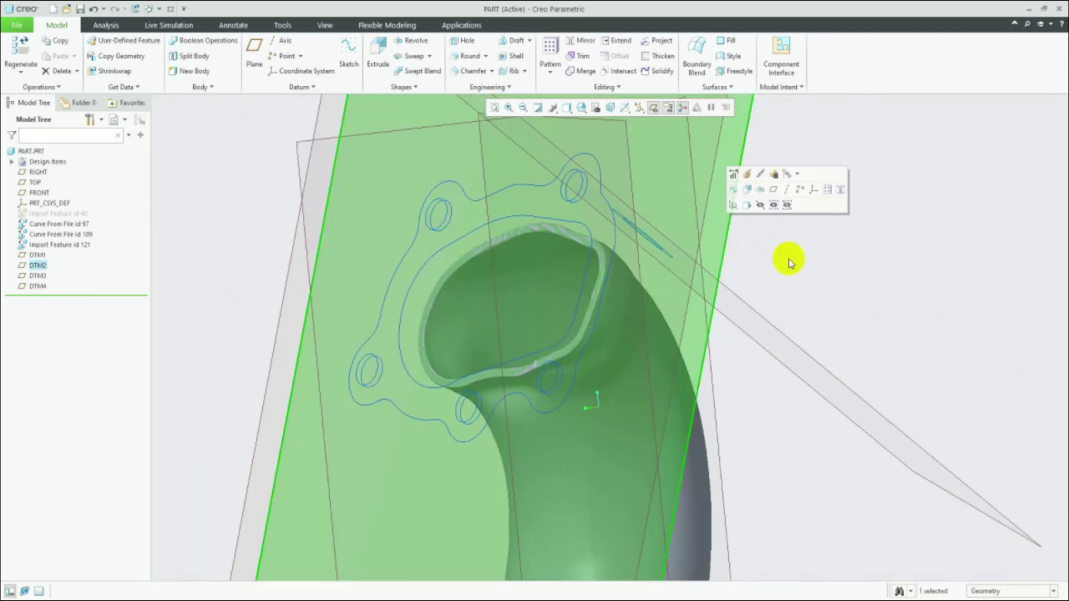
middle_click_drag(787, 258, 745, 281)
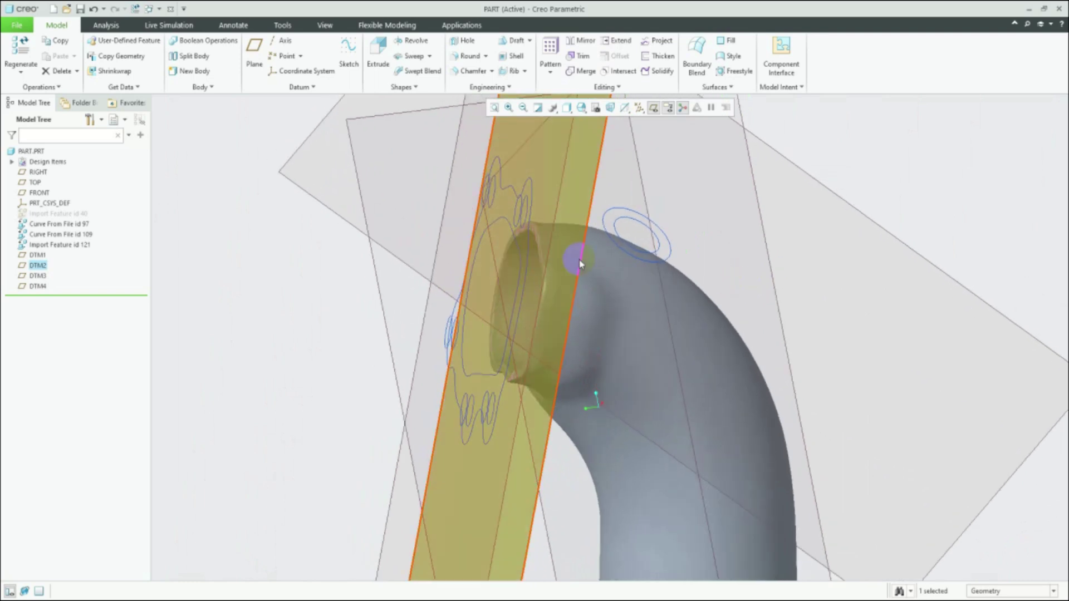
- Start an extrusion on DTM2 with a rectangle sketched around the flange outline
left_click(591, 205)
left_click(611, 151)
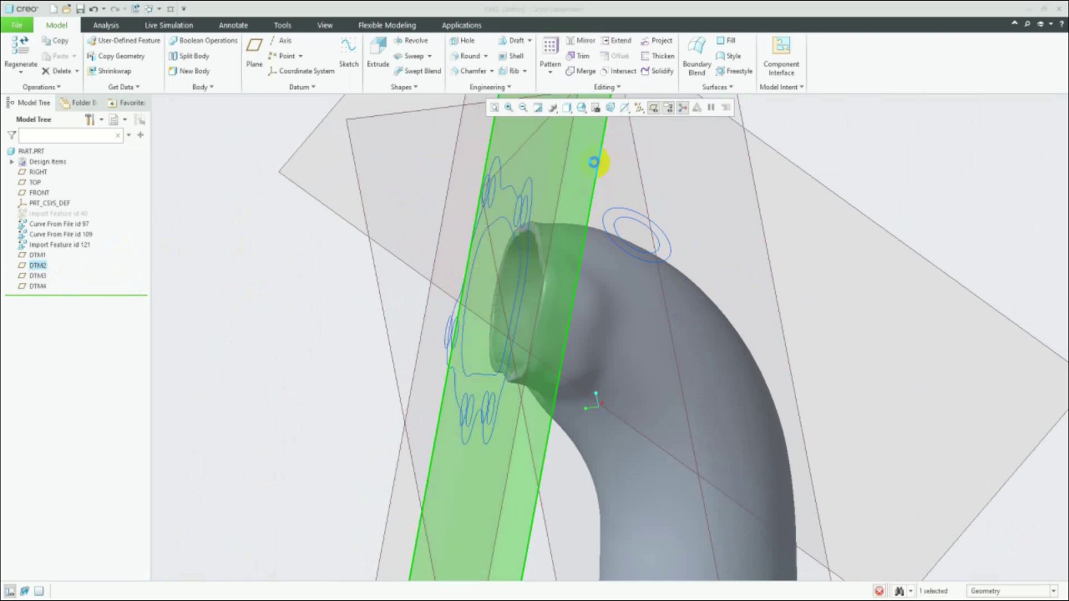
left_click(648, 111)
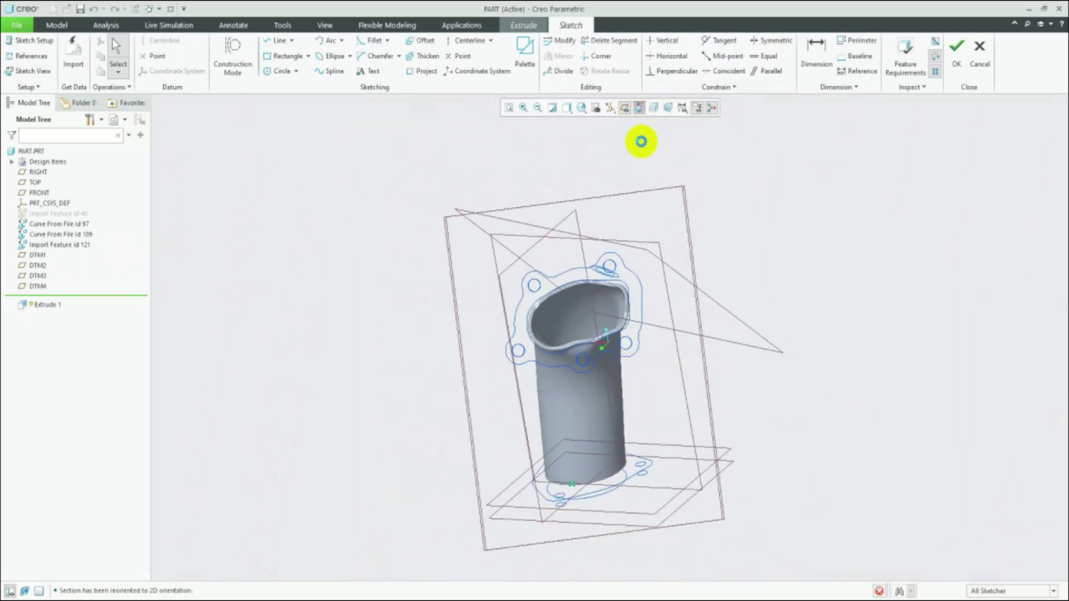
scroll(607, 335, "up", 3)
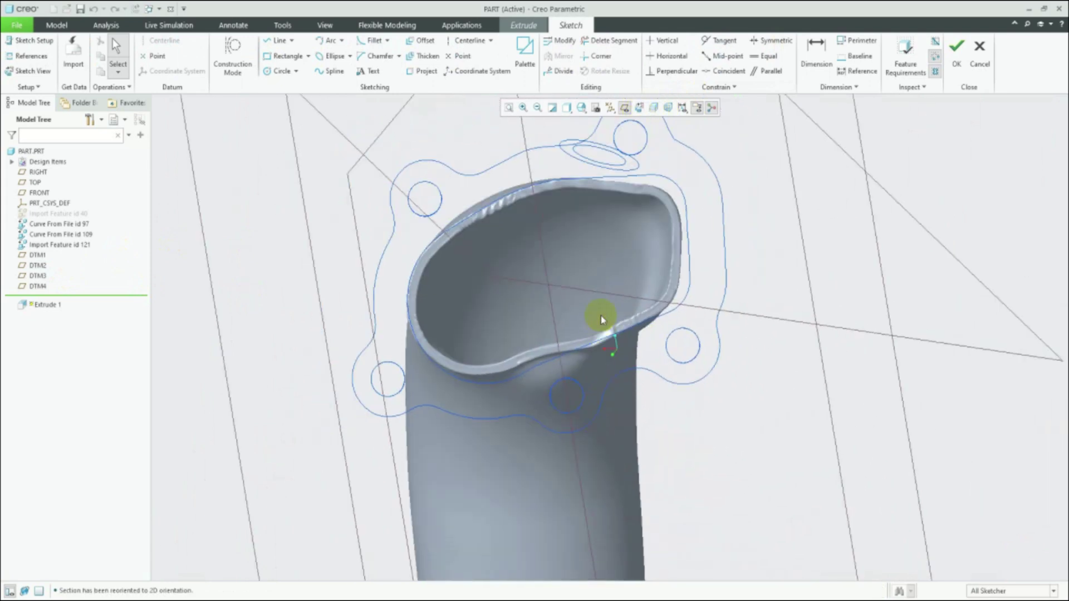
left_click(273, 56)
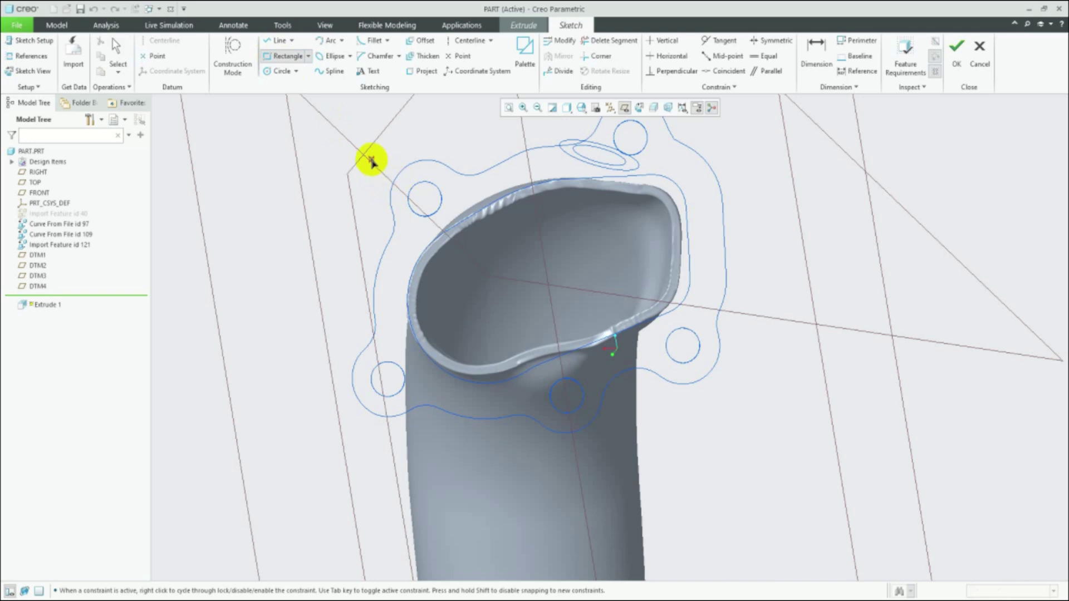
left_click(345, 150)
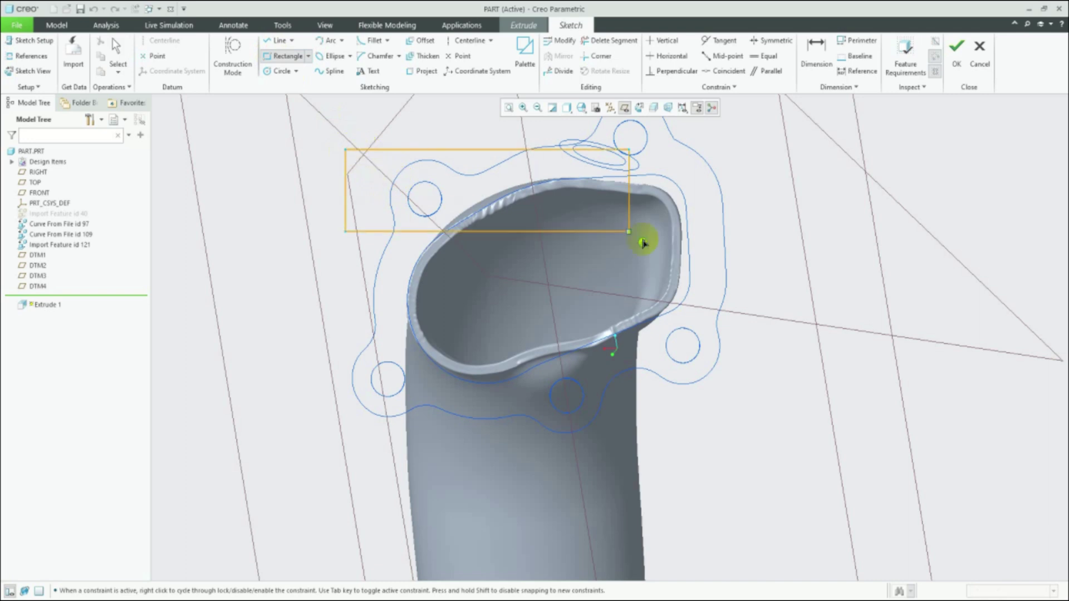
middle_click(741, 400)
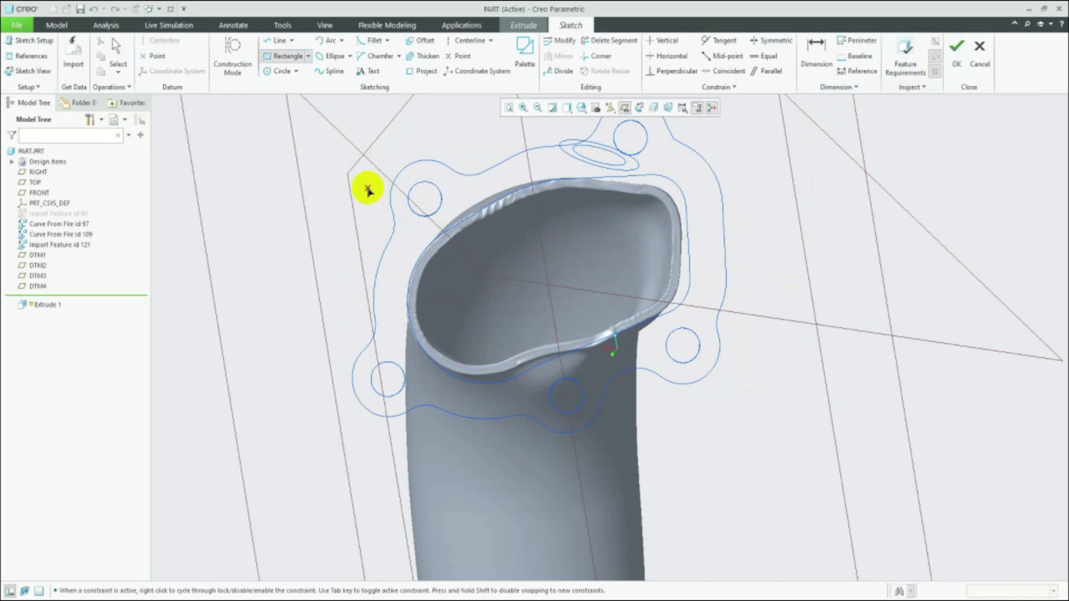
left_click(360, 173)
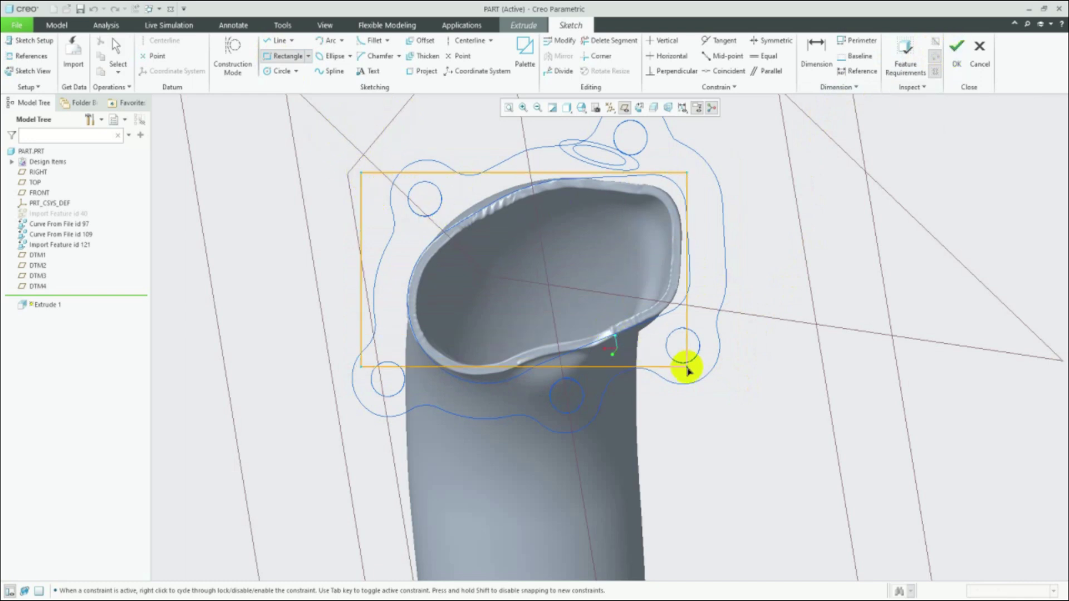
left_click(723, 388)
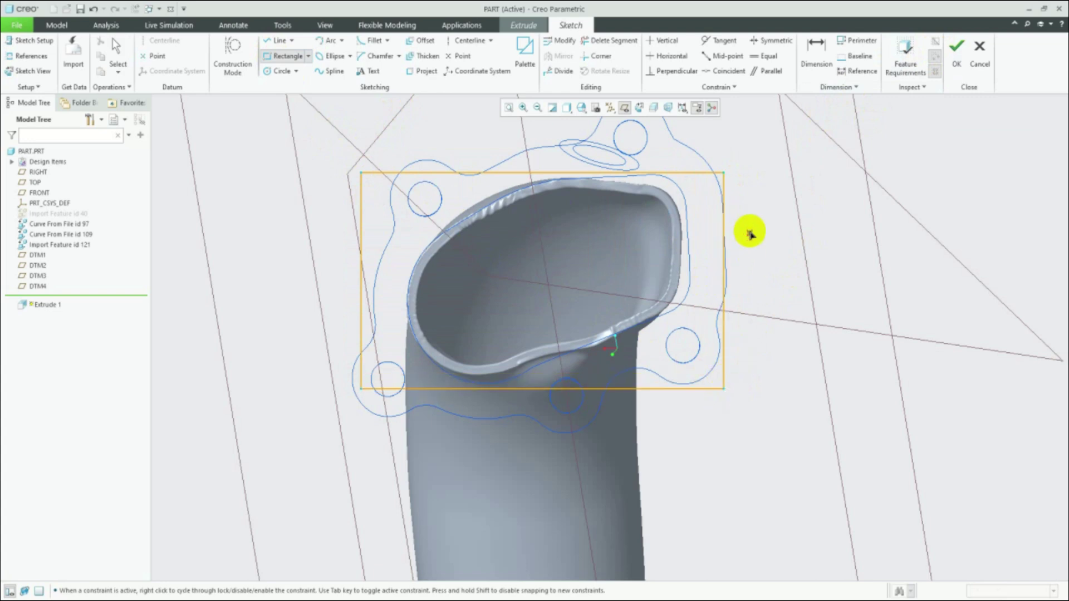
left_click(953, 53)
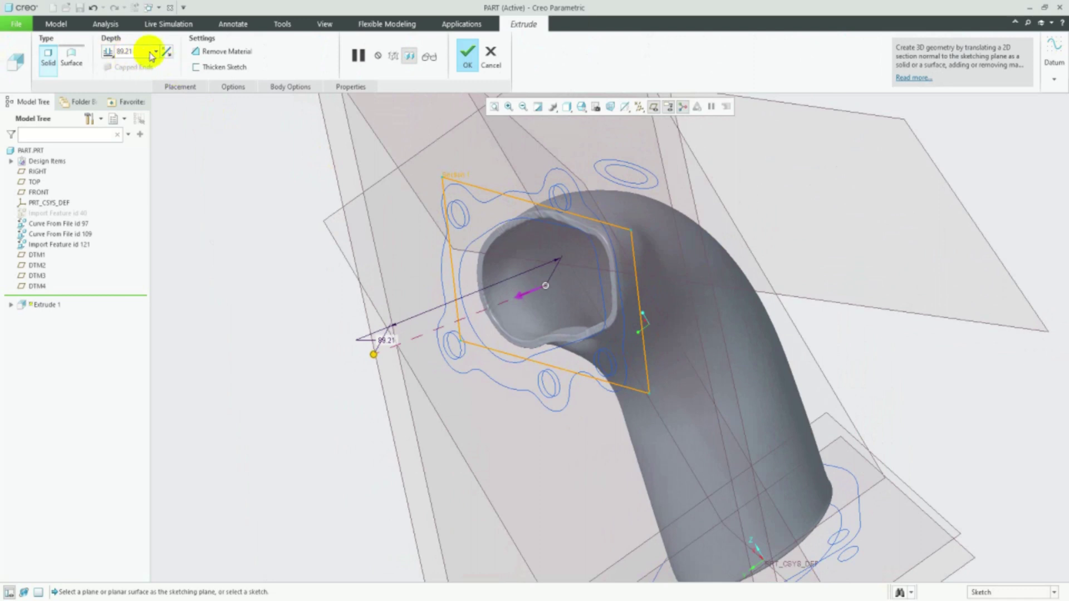
- Make Extrude 1 a material-removing cut, 4 deep on side one and variable 1 on side two
left_click(211, 51)
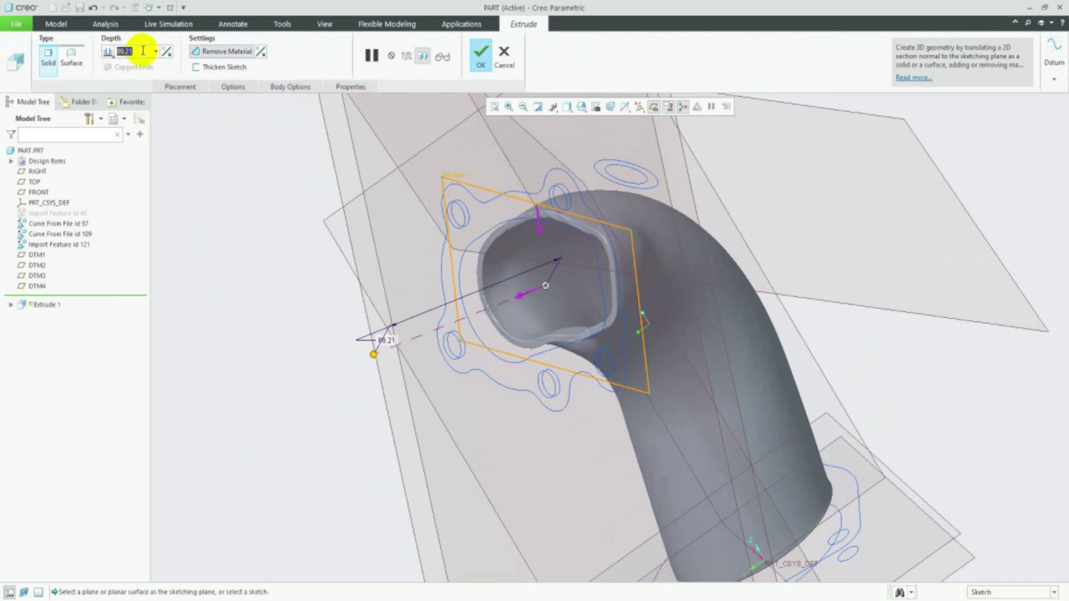
type("4")
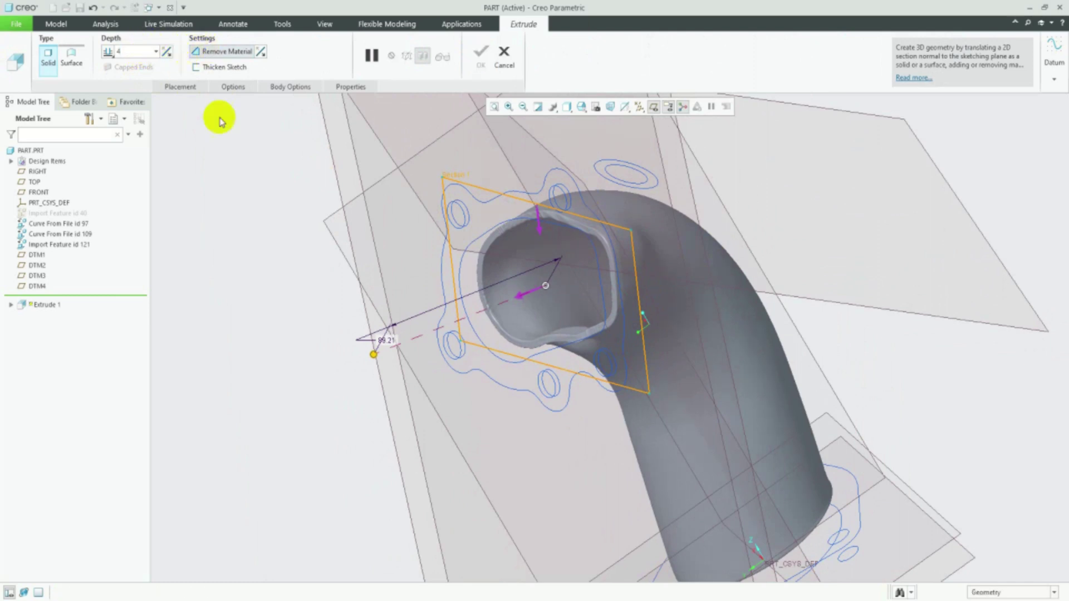
left_click(529, 297)
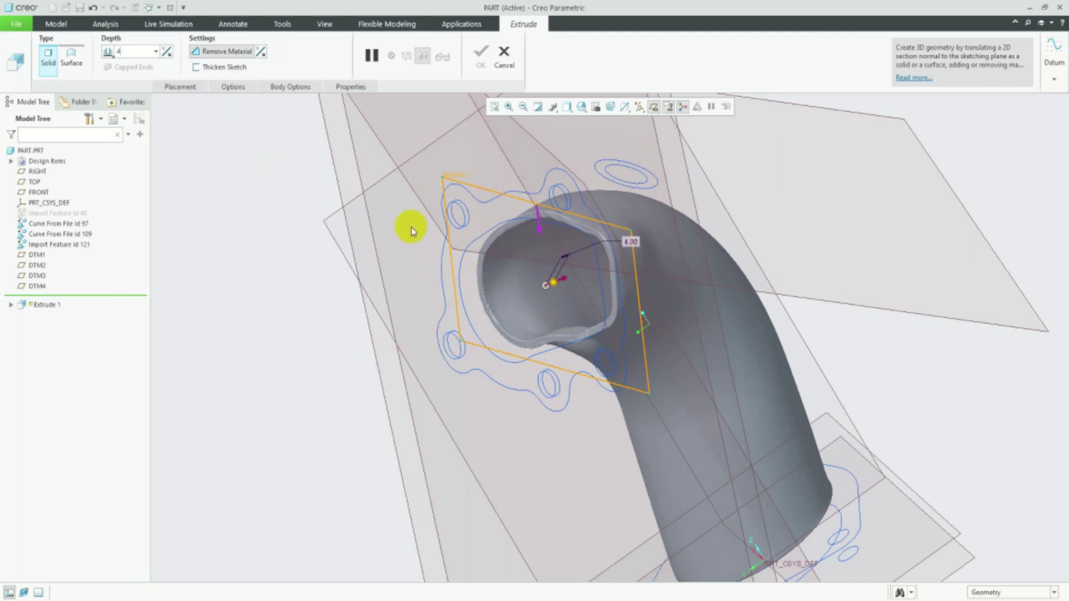
left_click(232, 87)
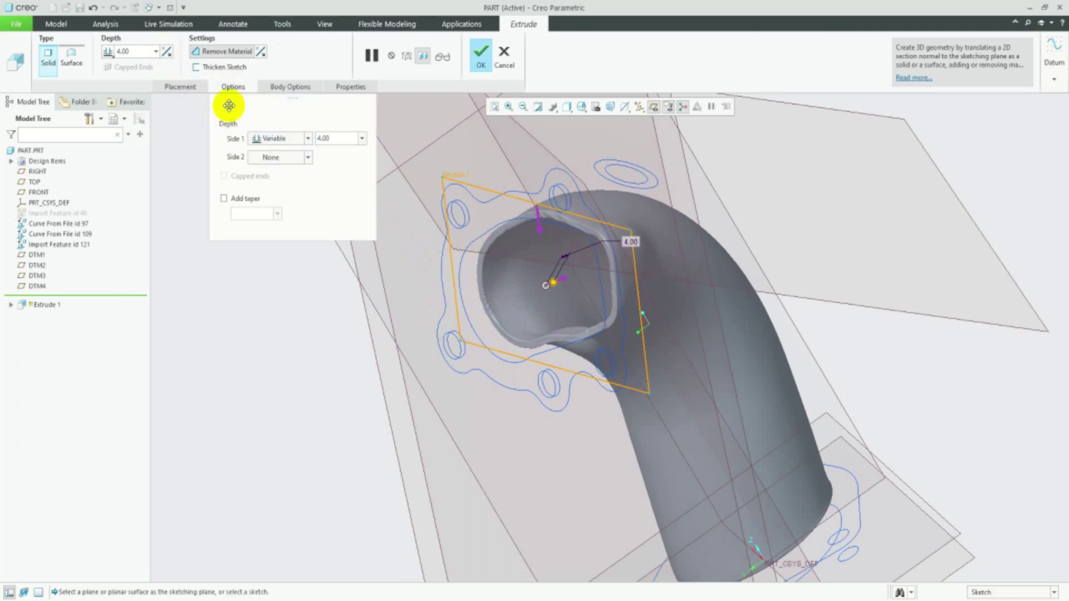
left_click(271, 158)
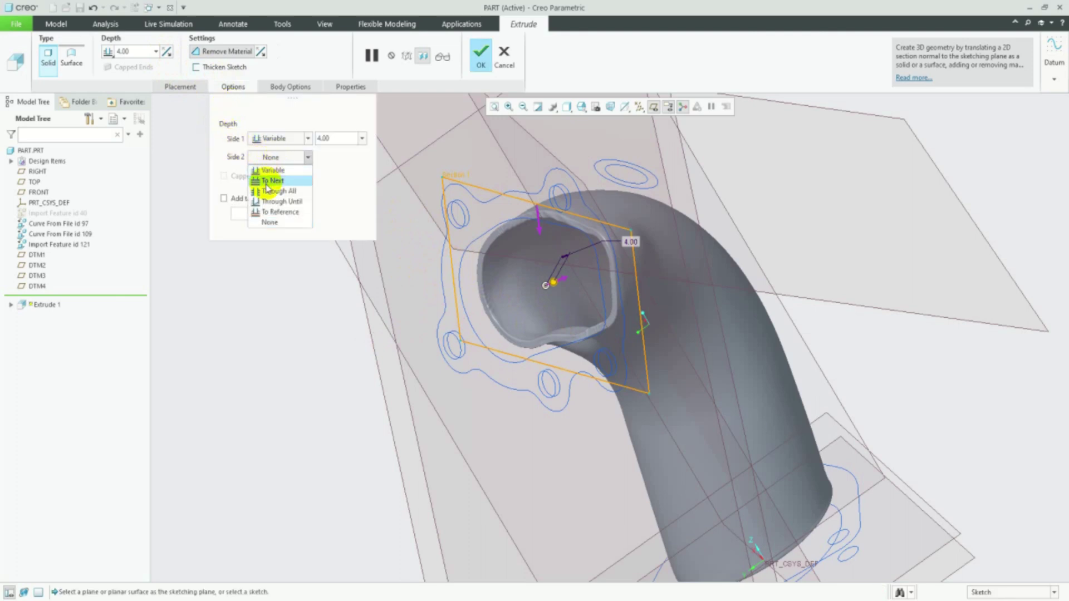
left_click(271, 170)
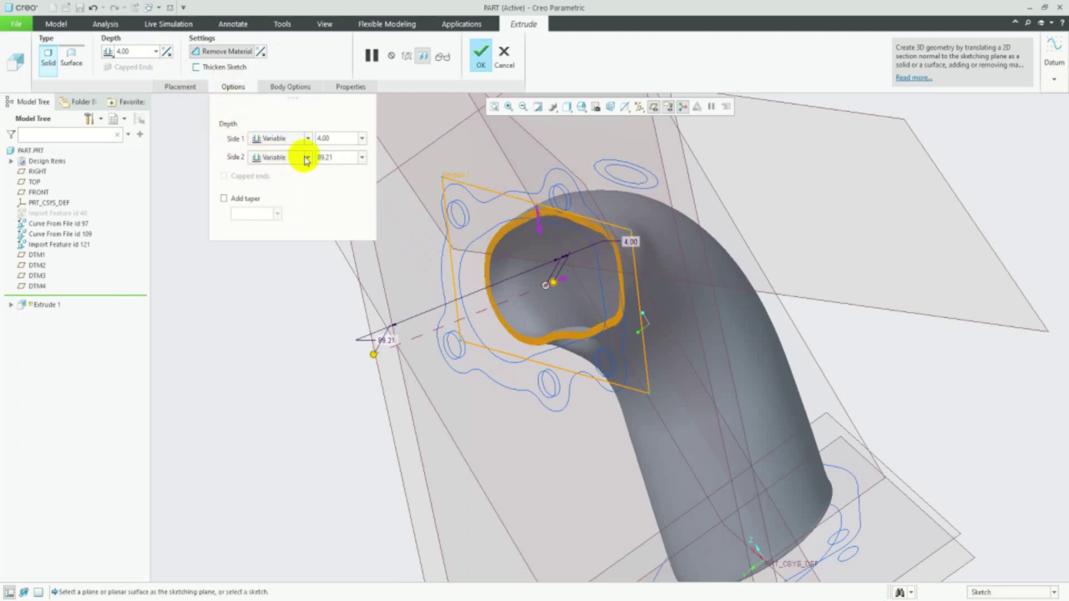
left_click(339, 157)
type("1")
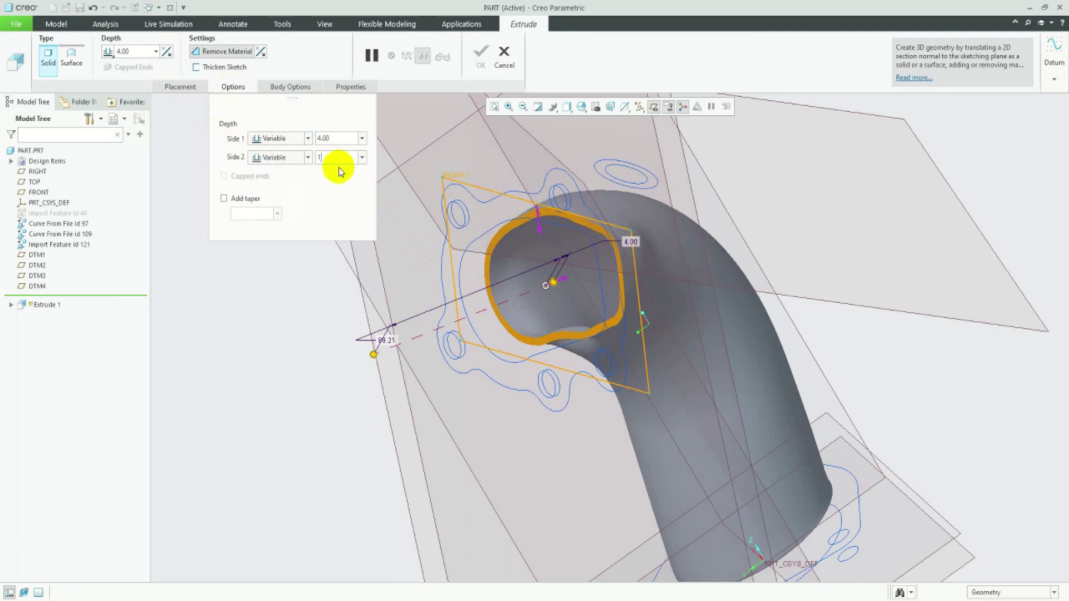
key("Return")
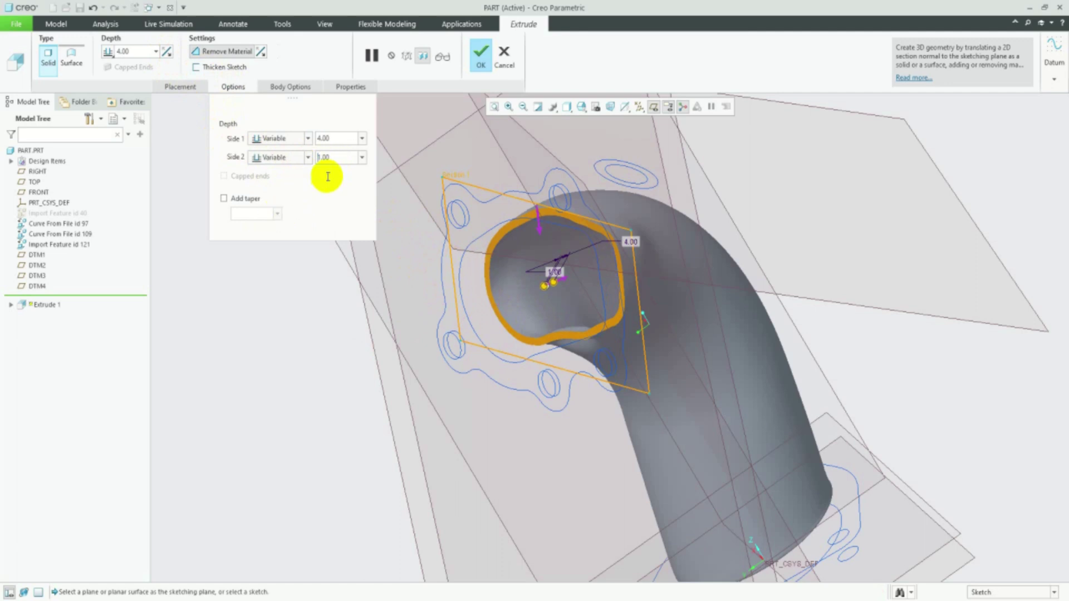
left_click(482, 54)
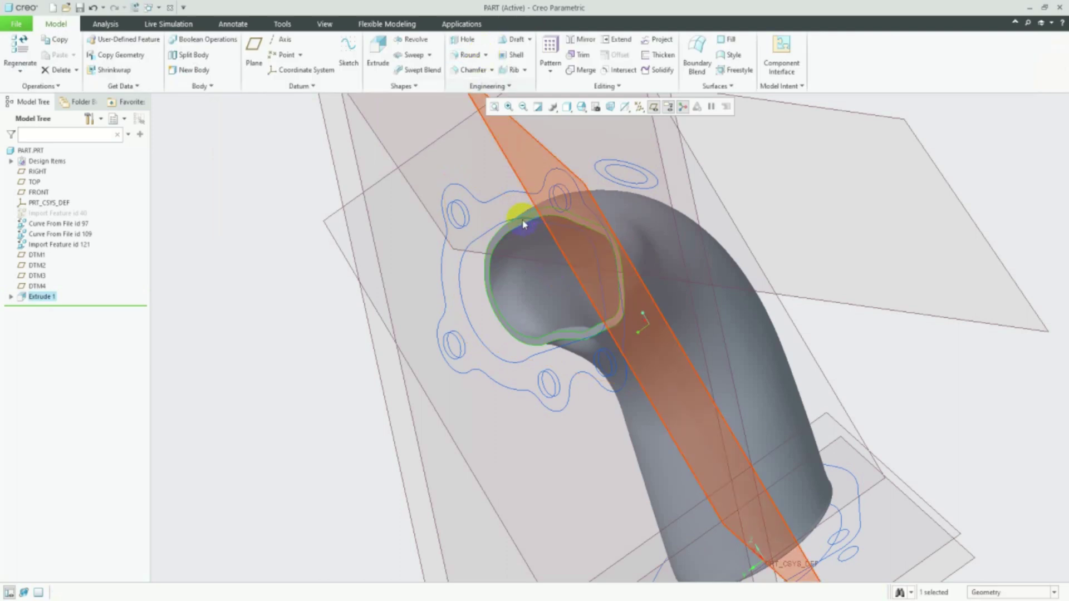
- Start Extrude 2 sketched on the pipe's freshly cut open end face
mouse_move(304, 285)
middle_mouse_down()
mouse_move(298, 316)
mouse_move(344, 274)
mouse_move(362, 274)
mouse_move(305, 327)
middle_mouse_up()
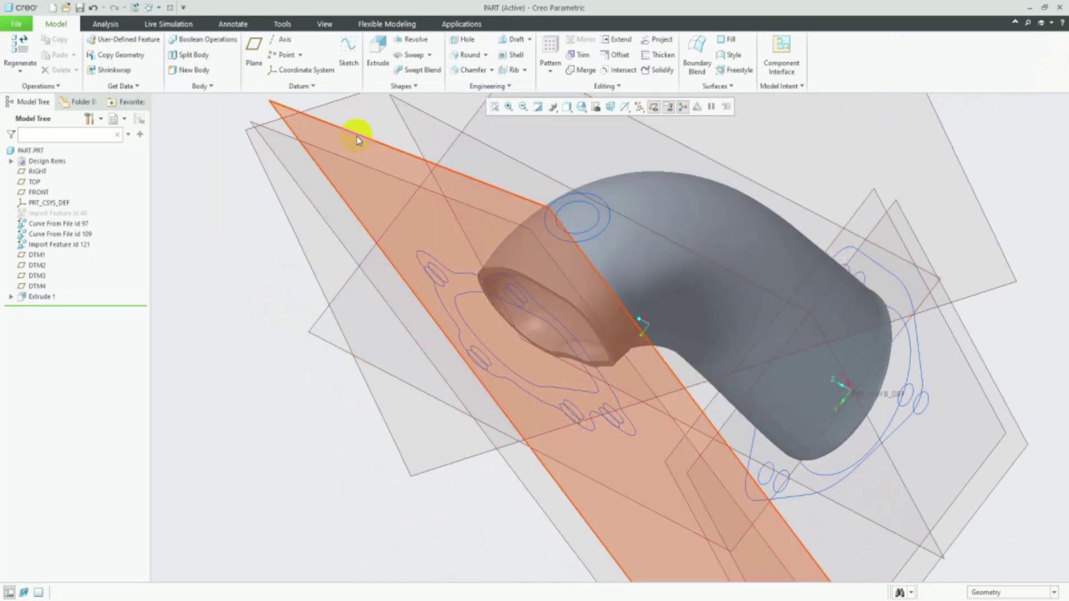
left_click(357, 138)
left_click(249, 314)
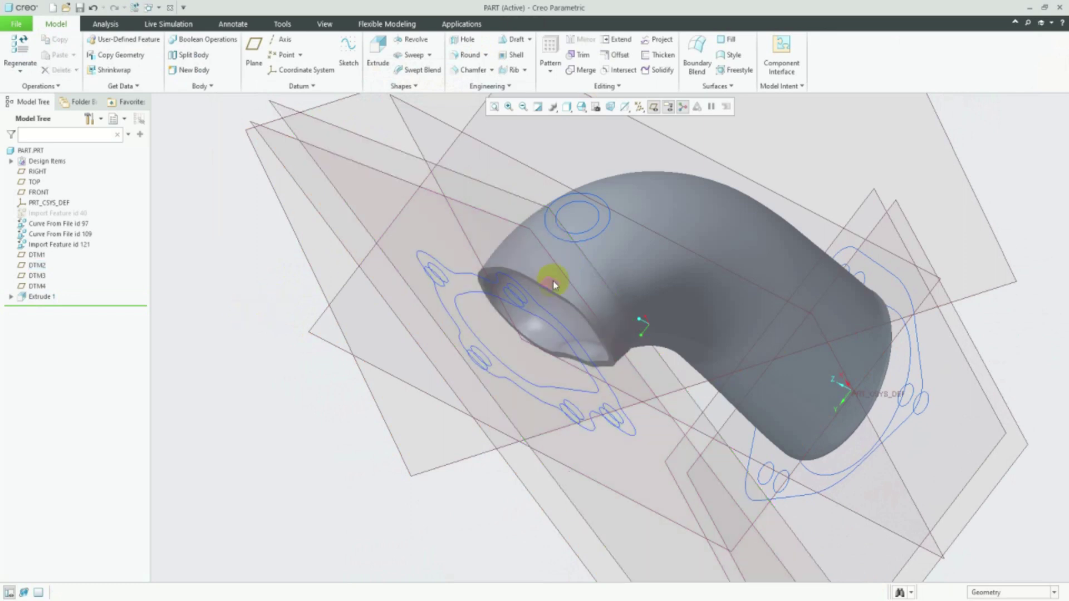
scroll(469, 281, "up", 3)
scroll(503, 251, "up", 3)
scroll(491, 256, "up", 2)
left_click(491, 255)
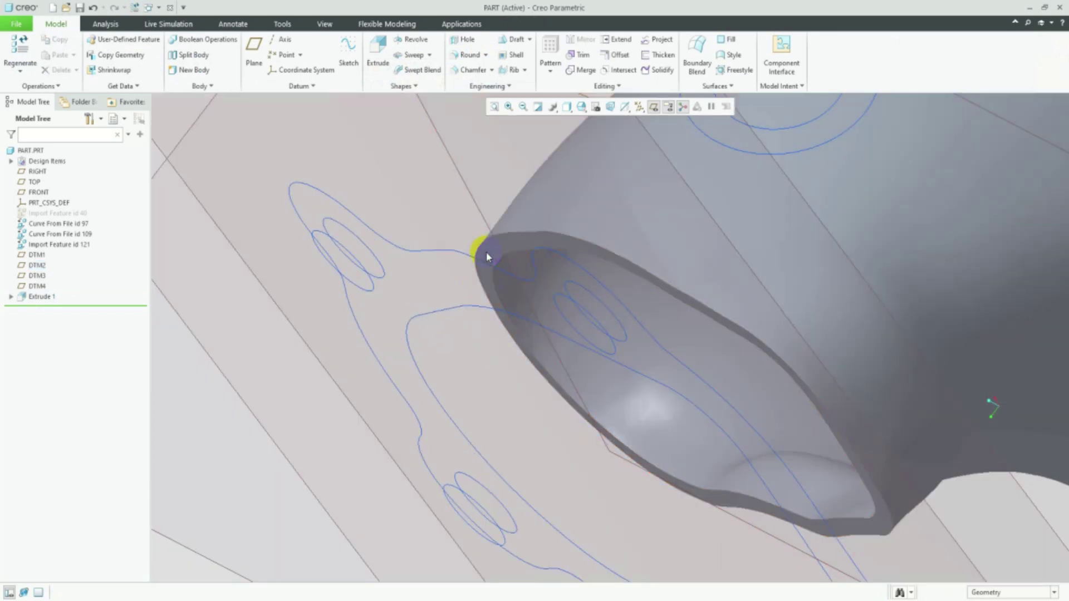
left_click(547, 200)
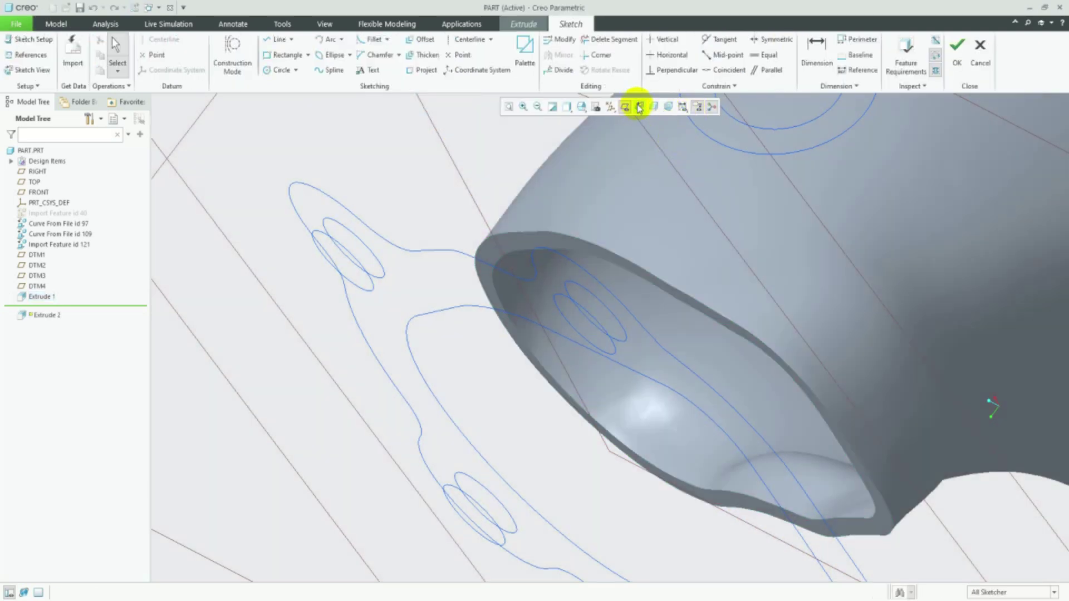
- Project the pipe end's inner edge loop into the sketch
left_click(639, 107)
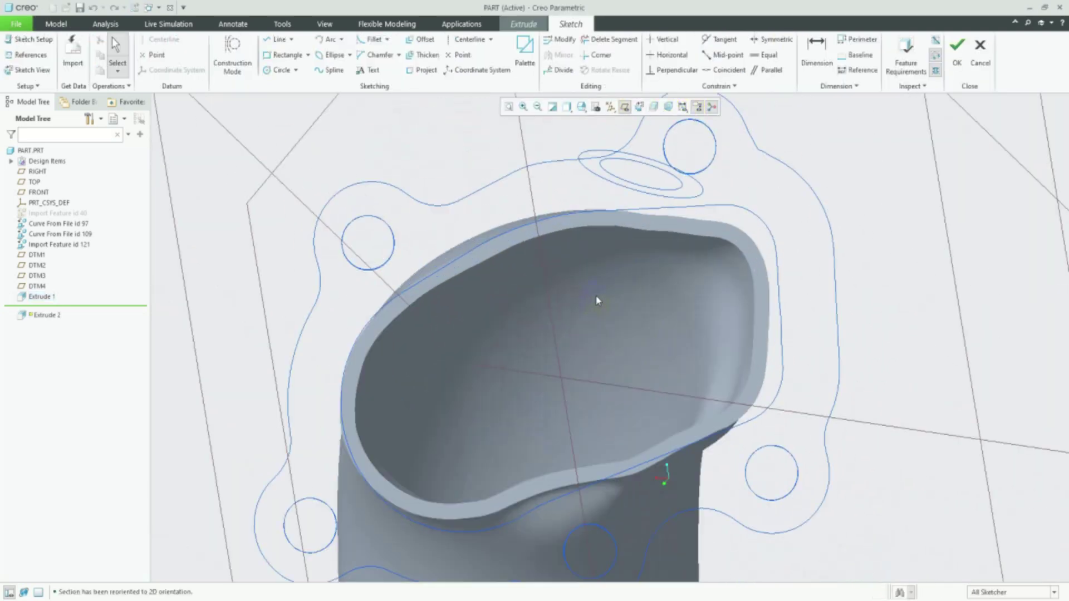
left_click(421, 70)
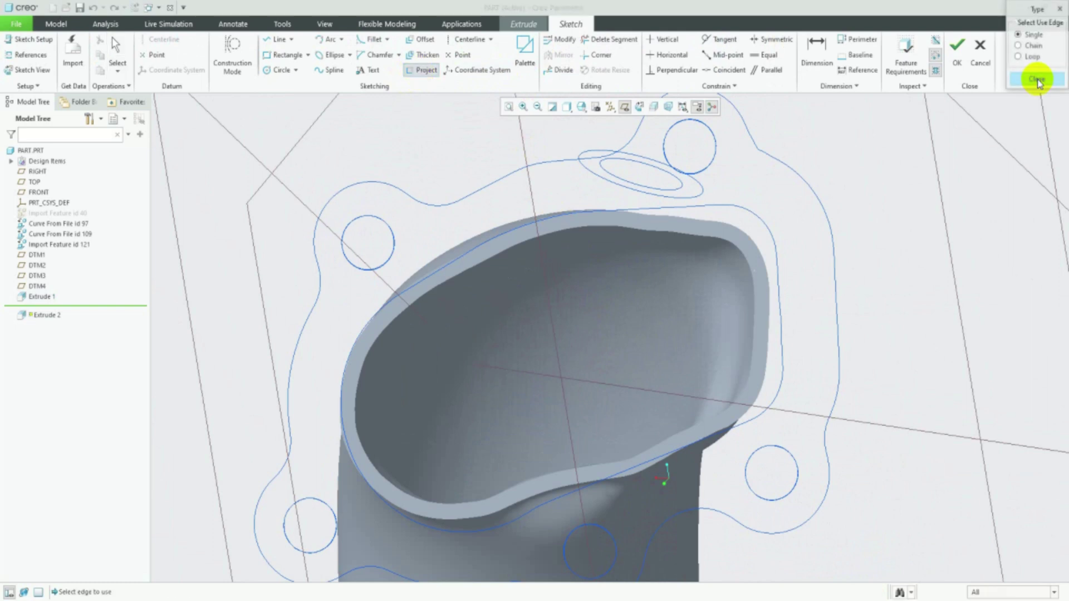
left_click(1017, 56)
left_click(715, 238)
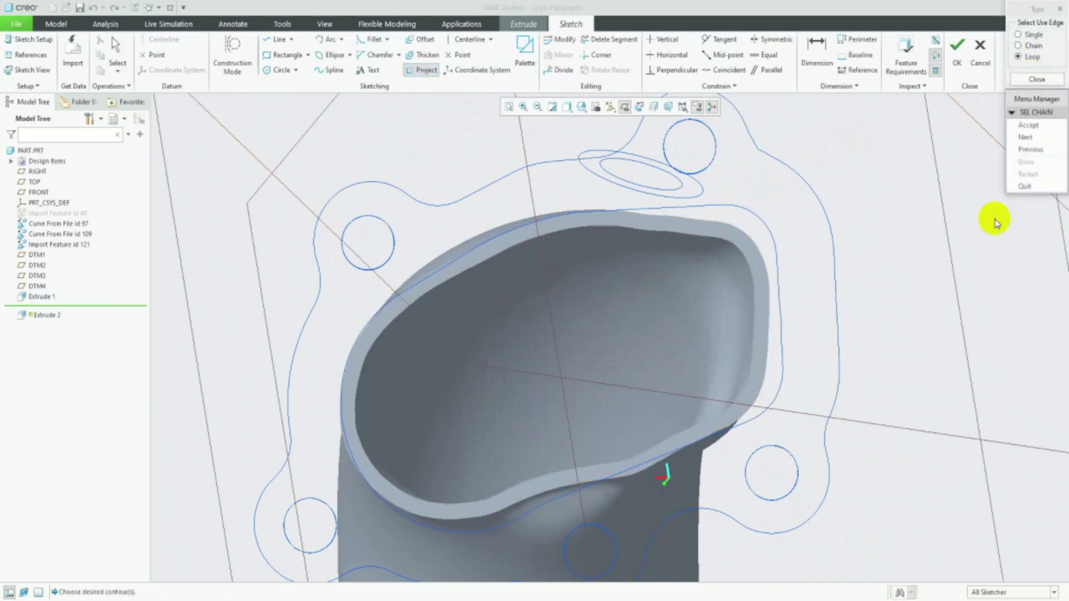
left_click(1029, 151)
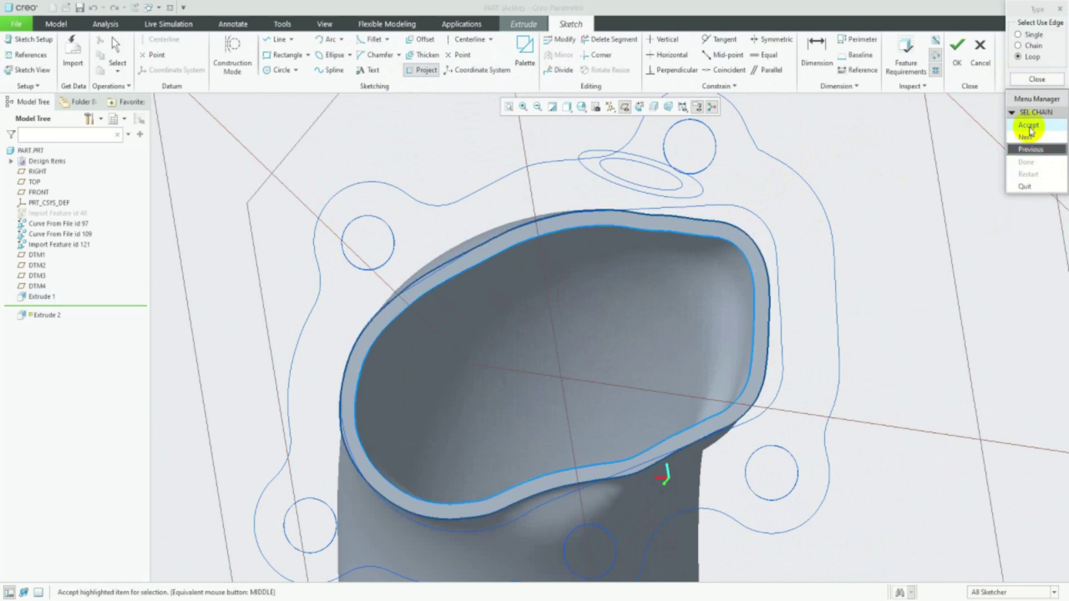
left_click(1029, 128)
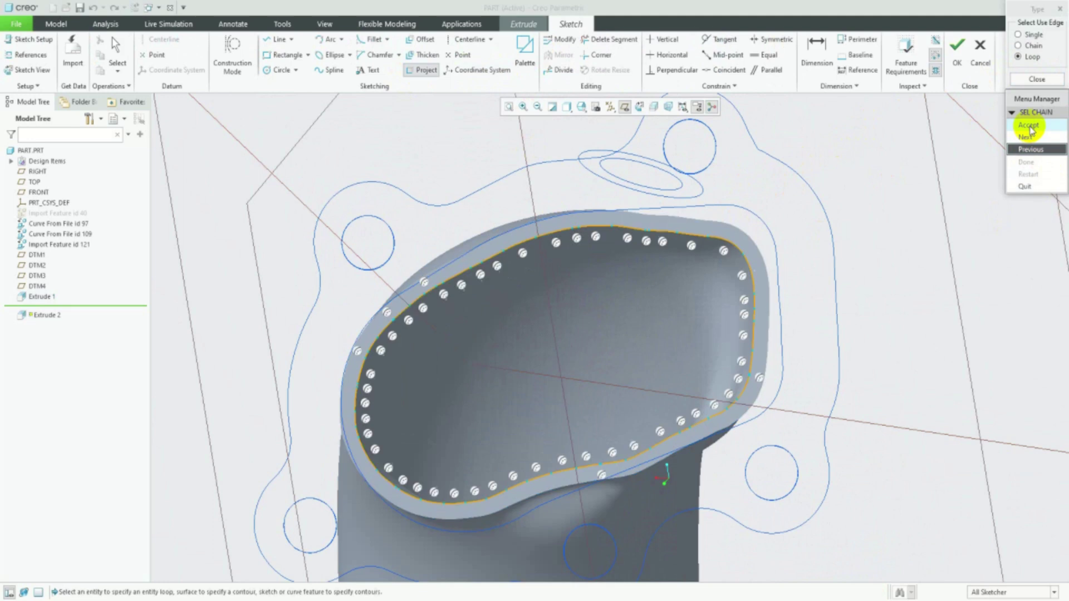
- Project the outer rim loop as well and finish the ring sketch
left_click(745, 233)
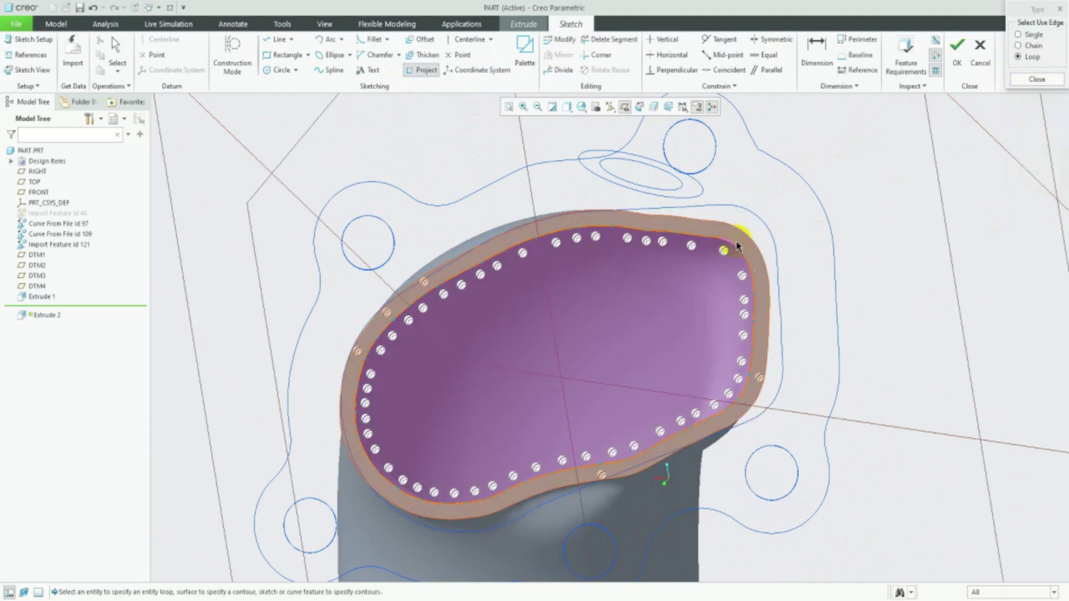
left_click(687, 220)
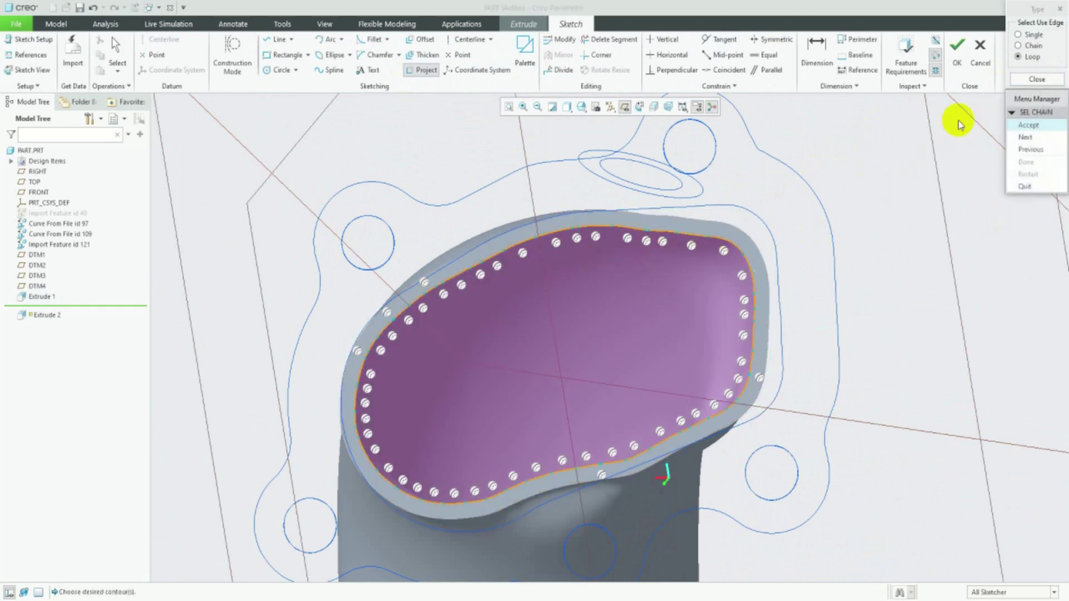
left_click(1030, 150)
left_click(1030, 150)
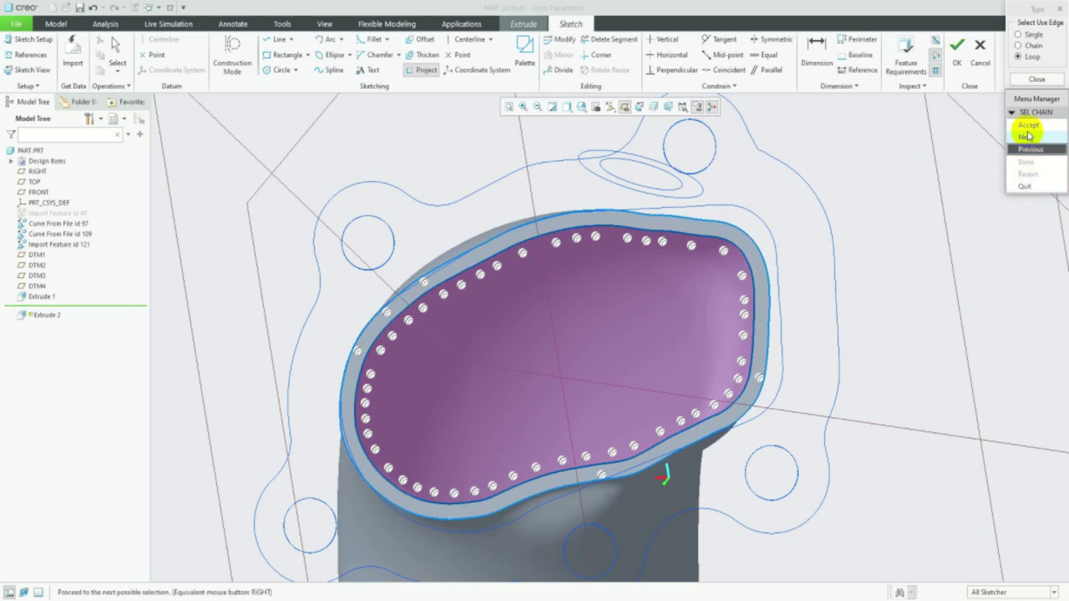
left_click(1028, 125)
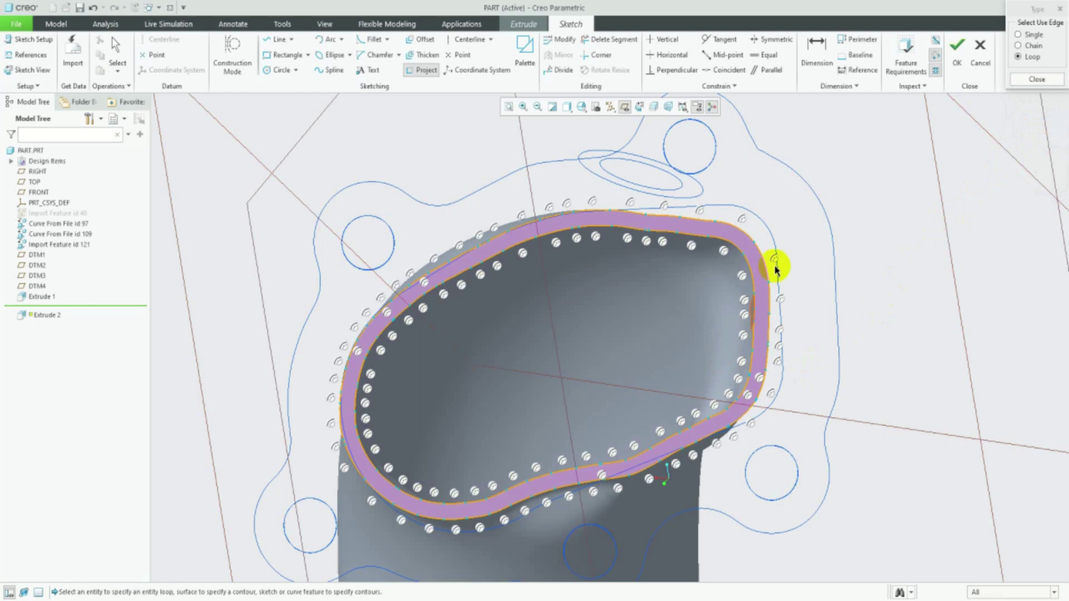
scroll(733, 327, "up", 2)
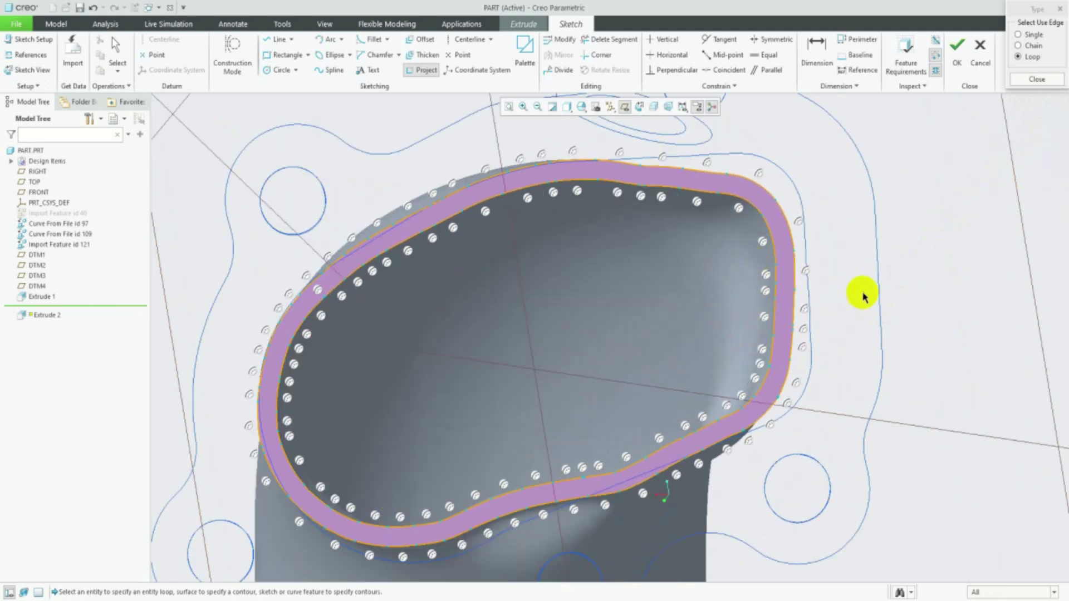
left_click(956, 53)
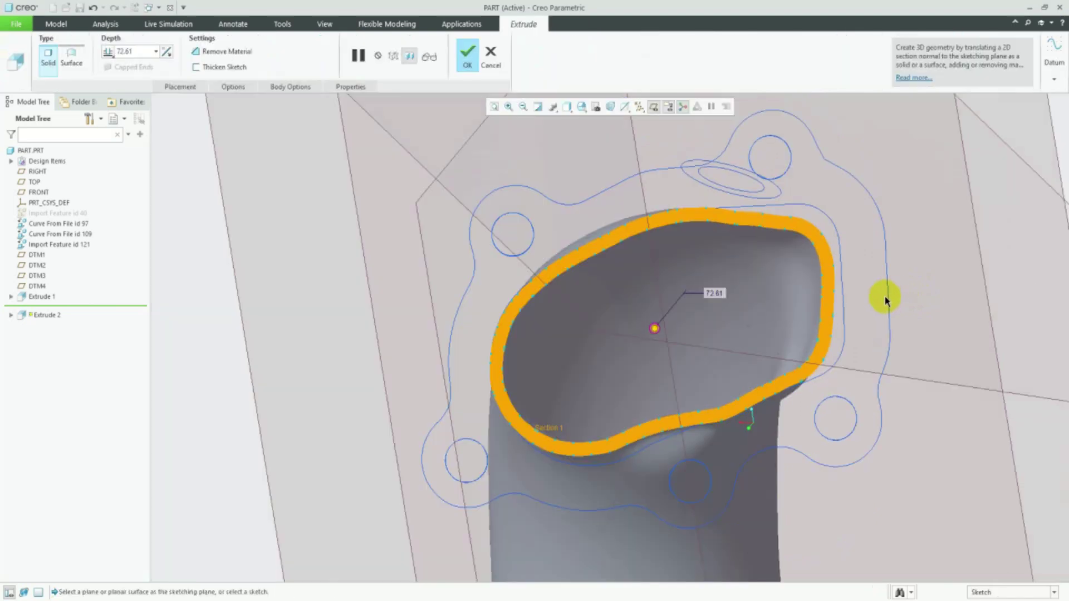
- Set Extrude 2's depth To Selected with DTM2 as the end reference and finish it
middle_click_drag(854, 305, 806, 329)
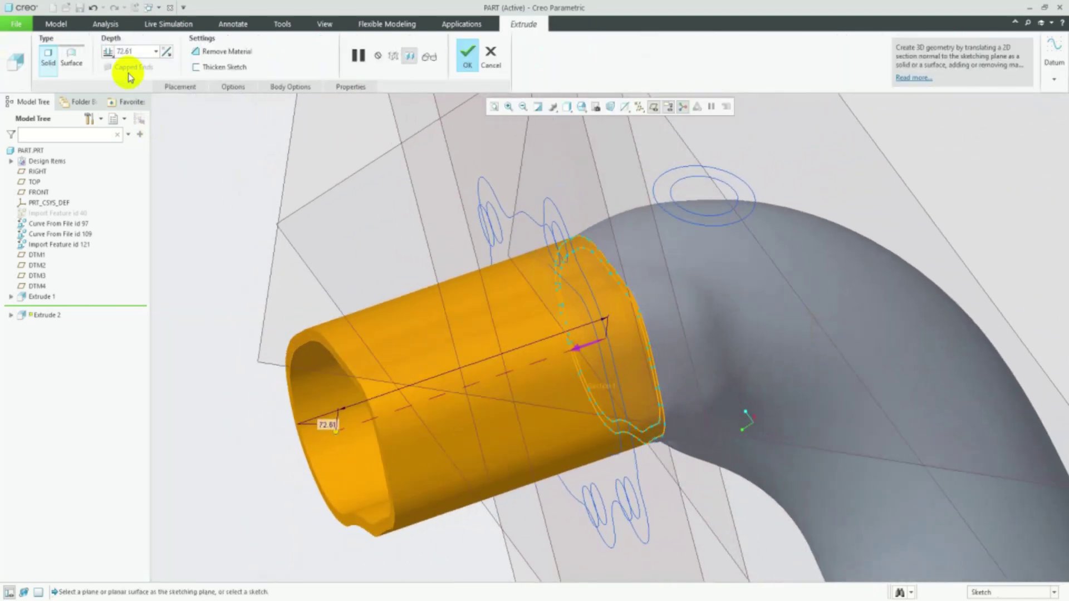
left_click(110, 56)
left_click(139, 129)
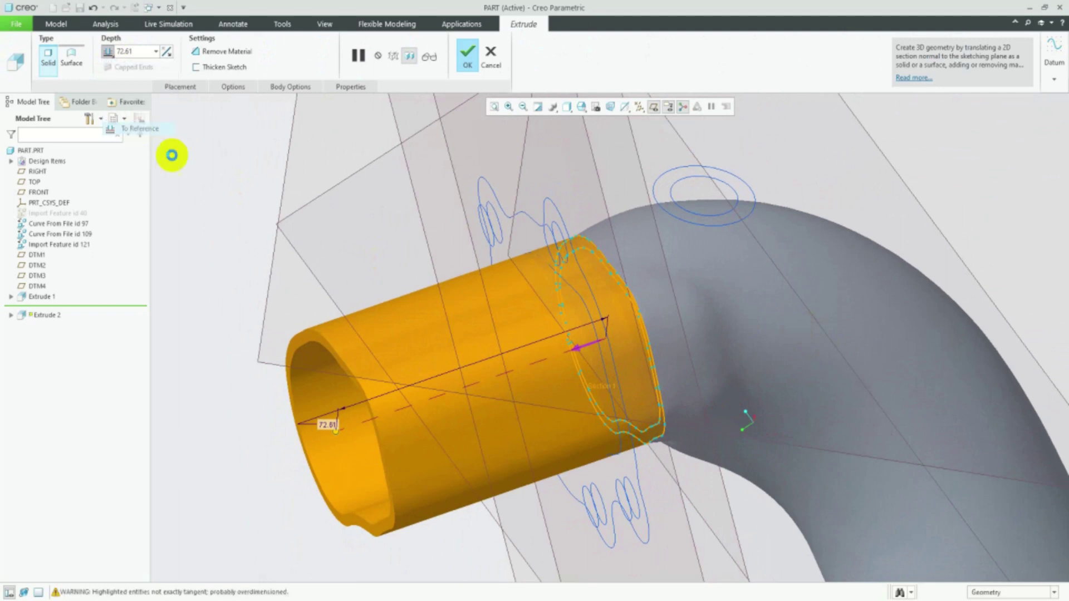
scroll(405, 266, "up", 5)
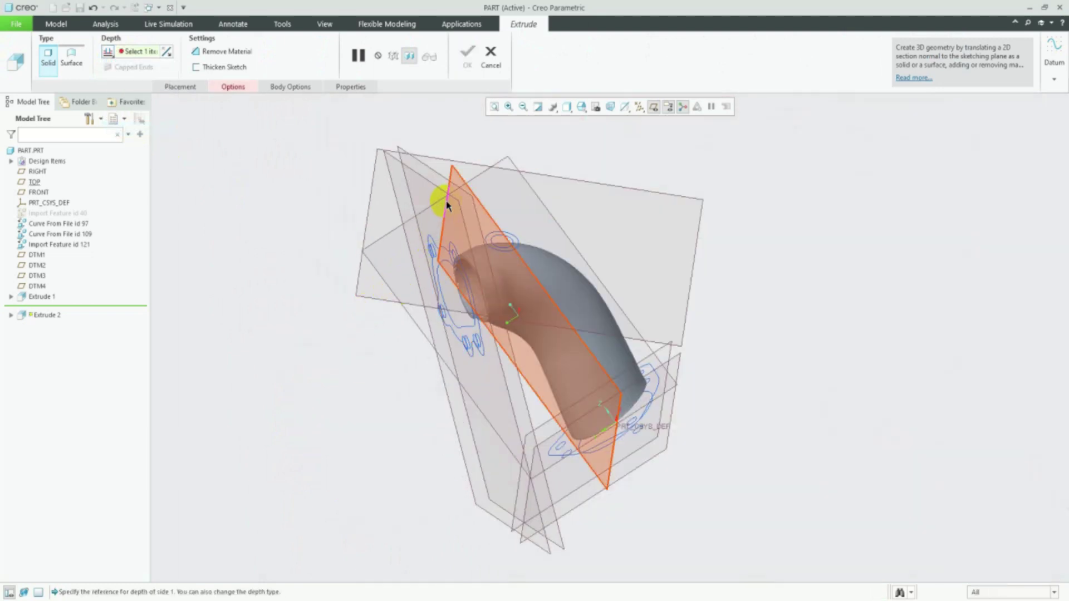
left_click(436, 175)
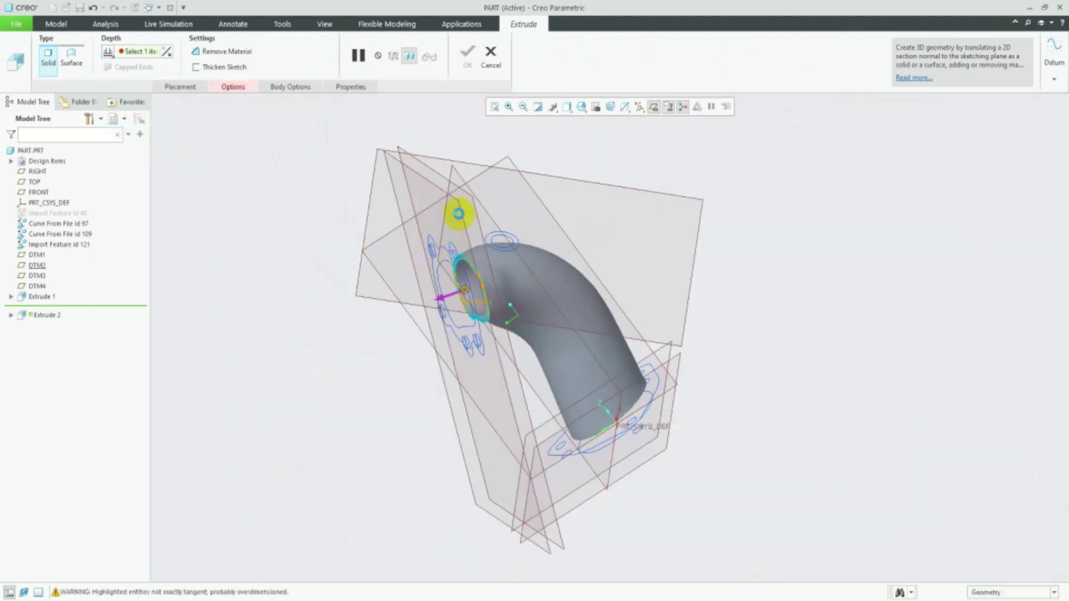
left_click(457, 213)
left_click(462, 66)
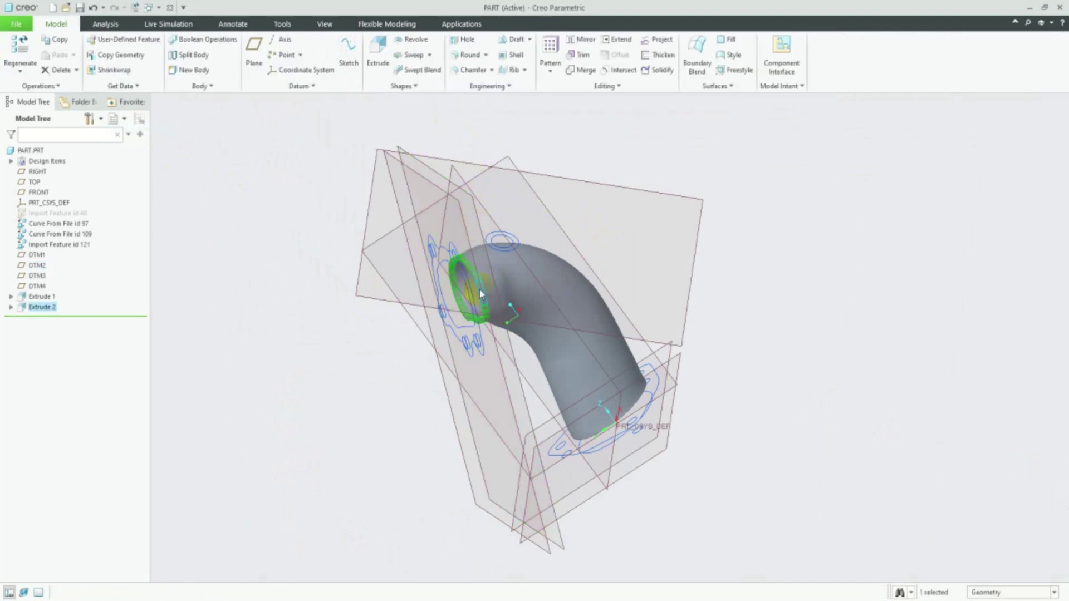
- Orbit to the lower pipe end and start Extrude 3 on DTM1, viewed head-on
scroll(473, 289, "up", 2)
scroll(473, 288, "up", 2)
scroll(466, 262, "up", 3)
scroll(472, 232, "down", 3)
scroll(489, 179, "down", 3)
scroll(611, 320, "up", 3)
mouse_move(663, 358)
middle_mouse_down()
mouse_move(668, 348)
mouse_move(620, 301)
middle_mouse_up()
scroll(597, 328, "up", 2)
scroll(592, 362, "down", 3)
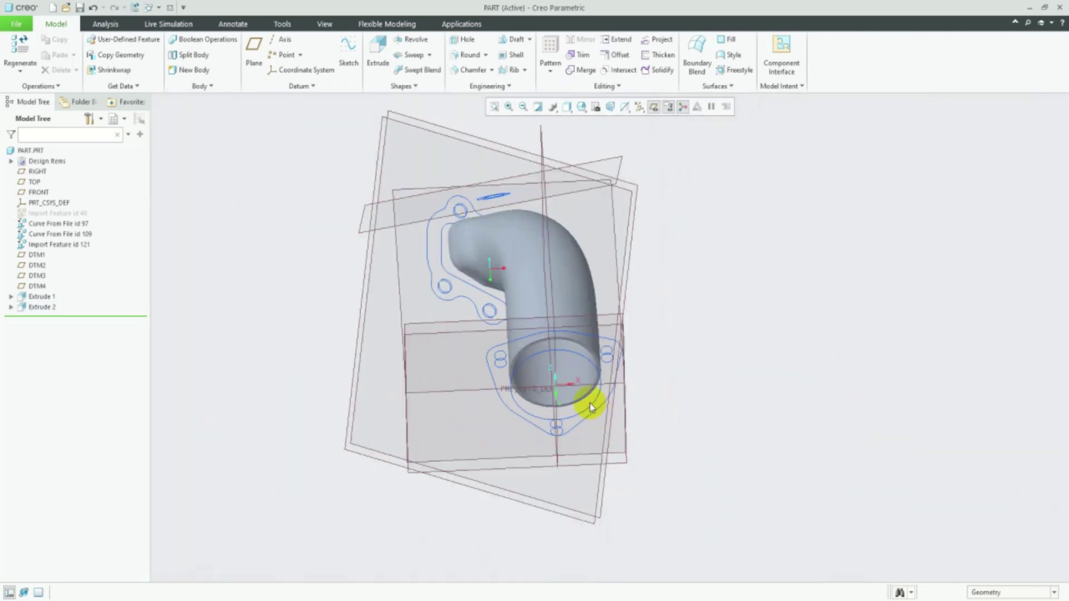
scroll(556, 282, "up", 4)
scroll(612, 361, "down", 2)
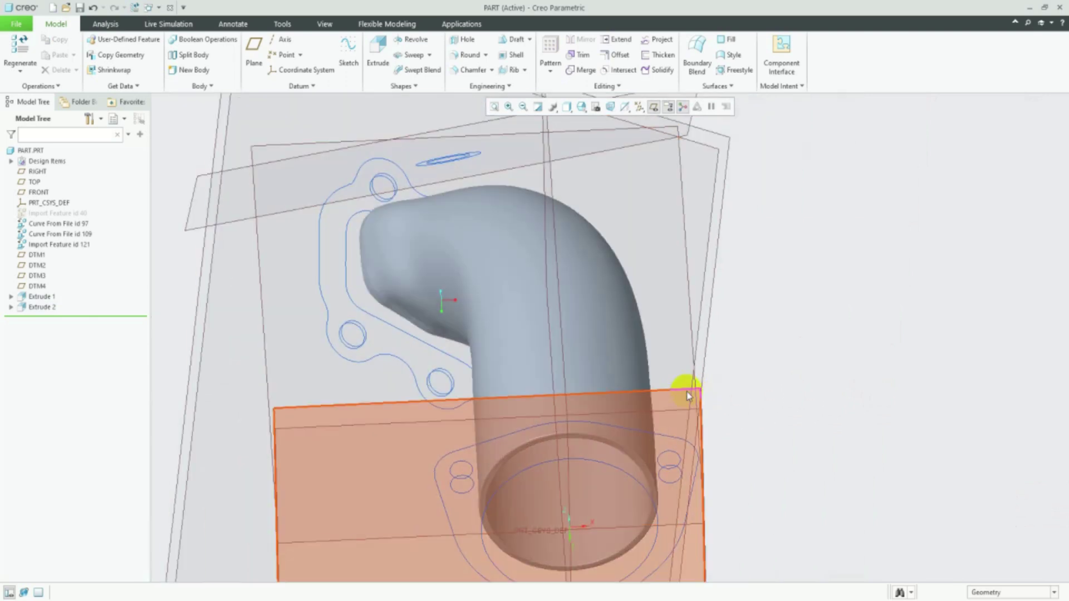
middle_click_drag(787, 389, 827, 384)
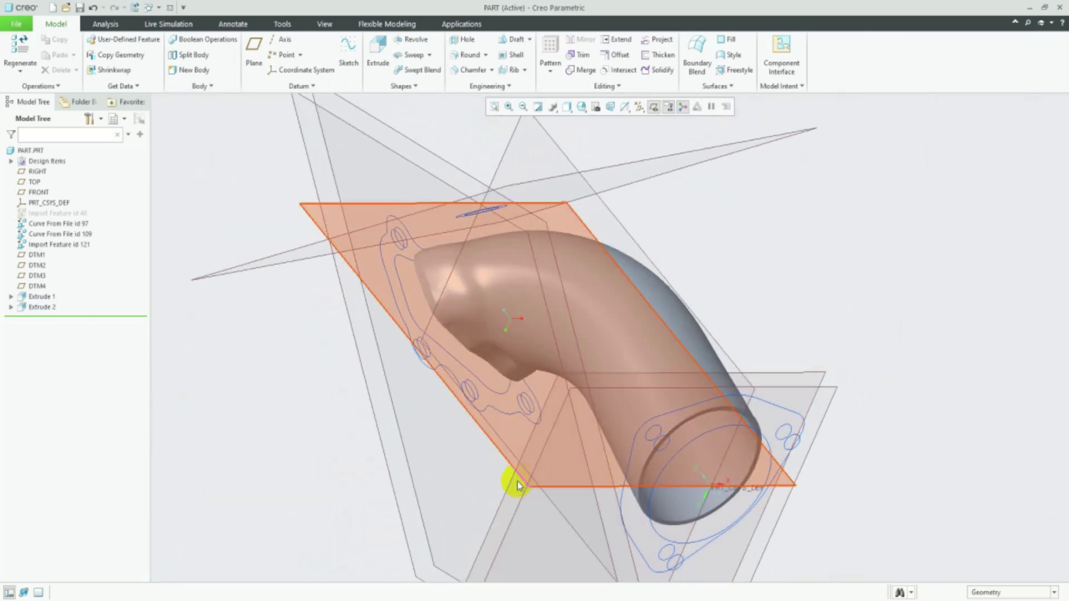
left_click(508, 490)
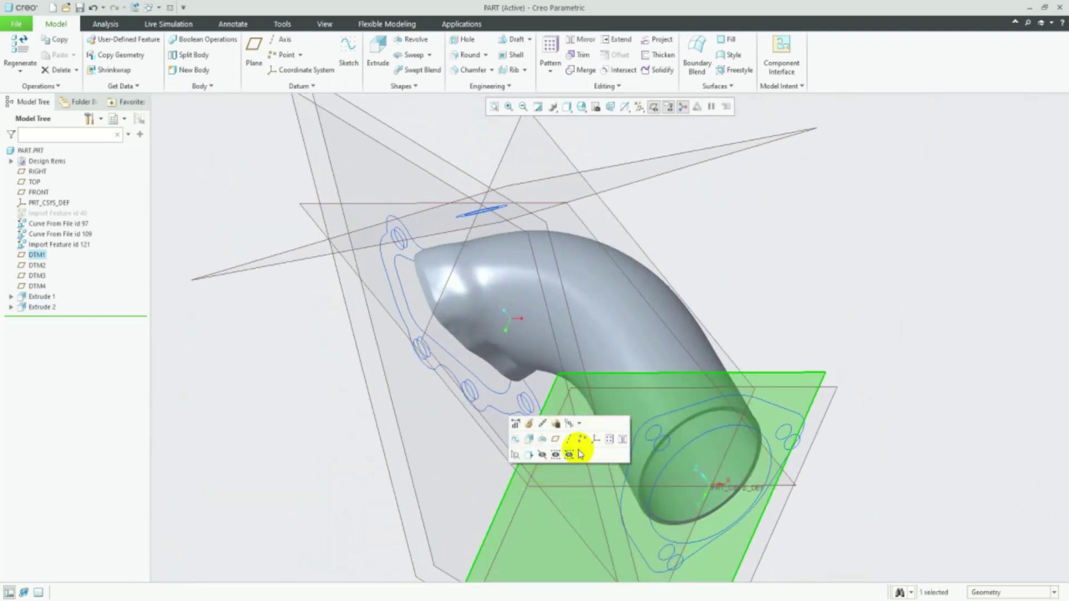
left_click(529, 443)
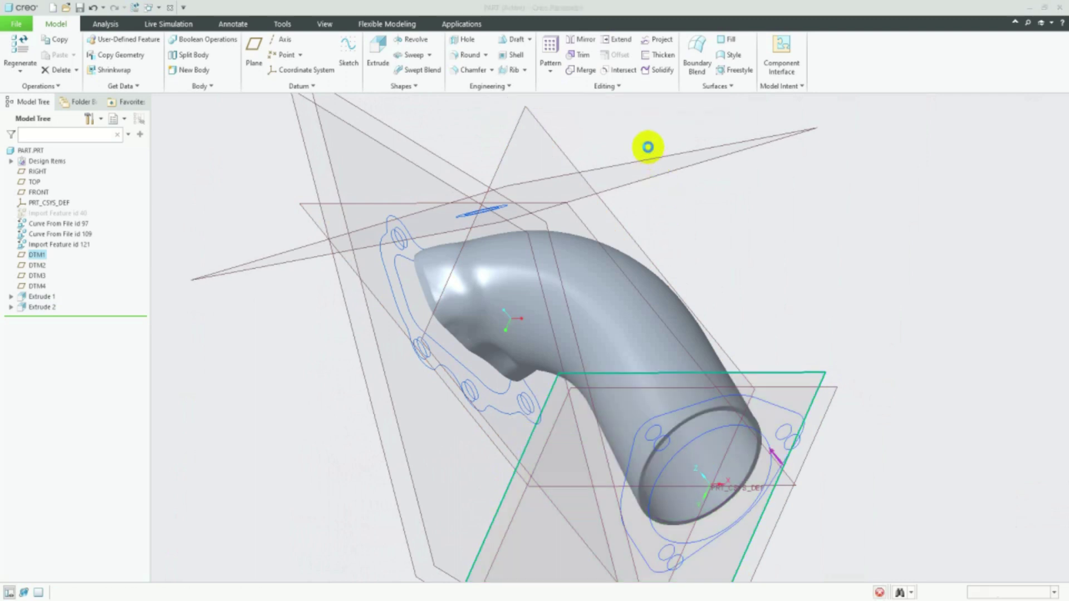
left_click(640, 107)
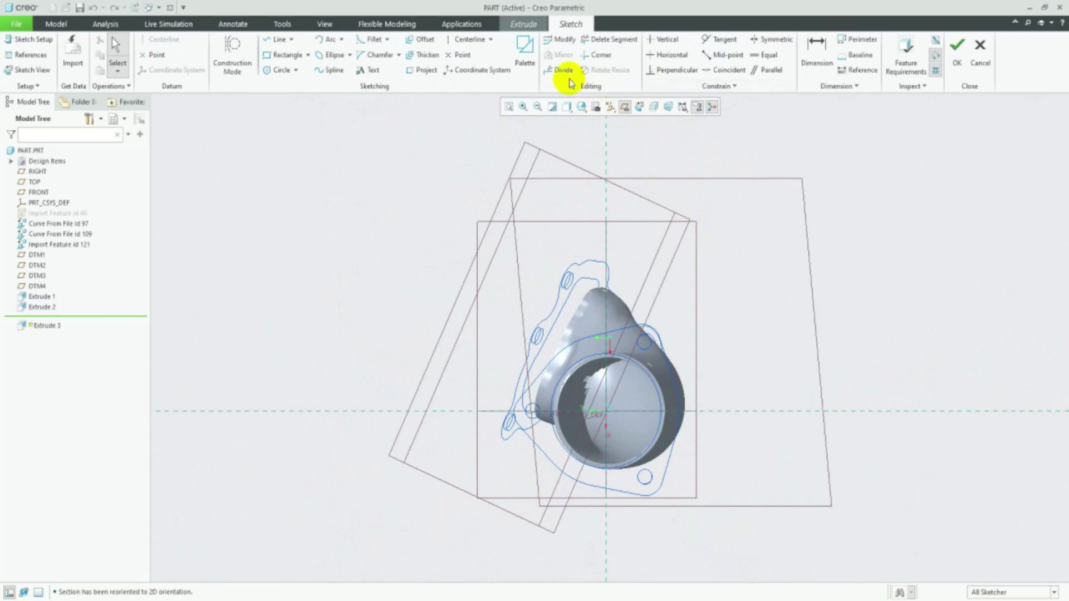
- Sketch a circle centred on the origin around the pipe opening
left_click(278, 69)
left_click(606, 413)
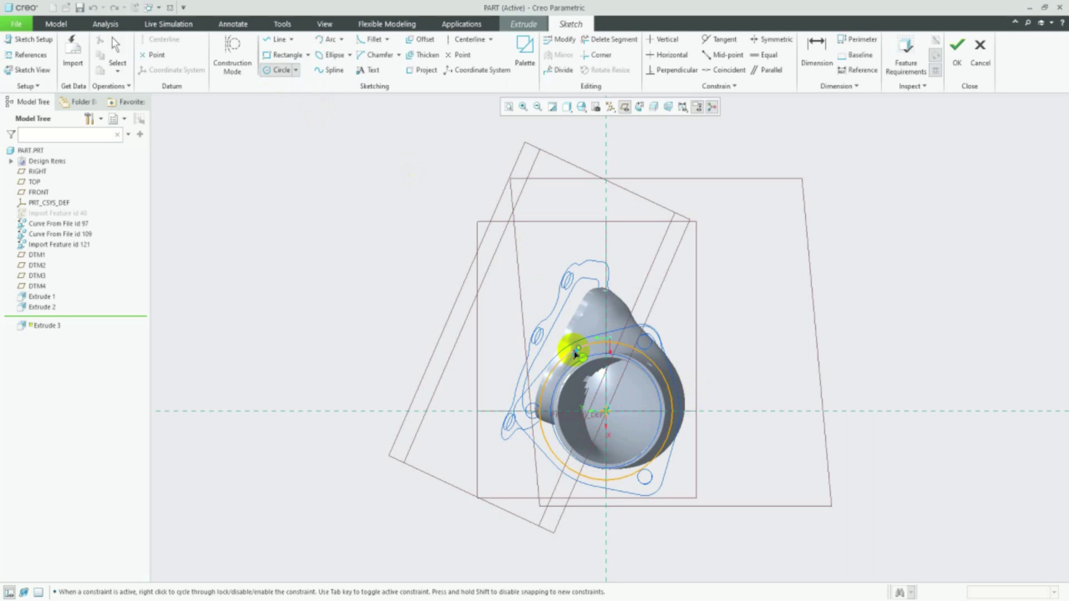
left_click(573, 348)
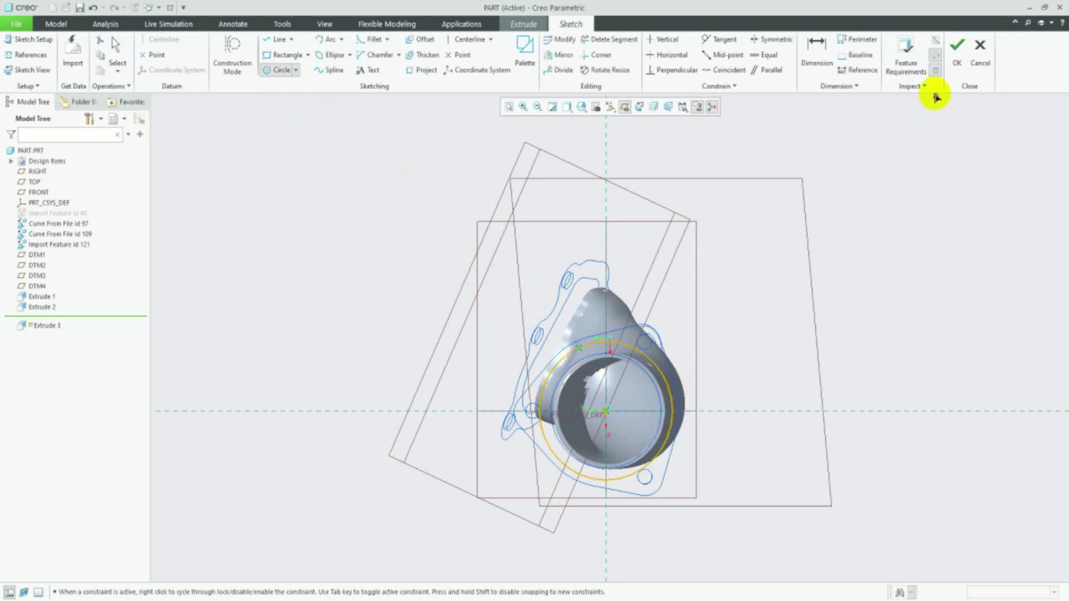
left_click(957, 47)
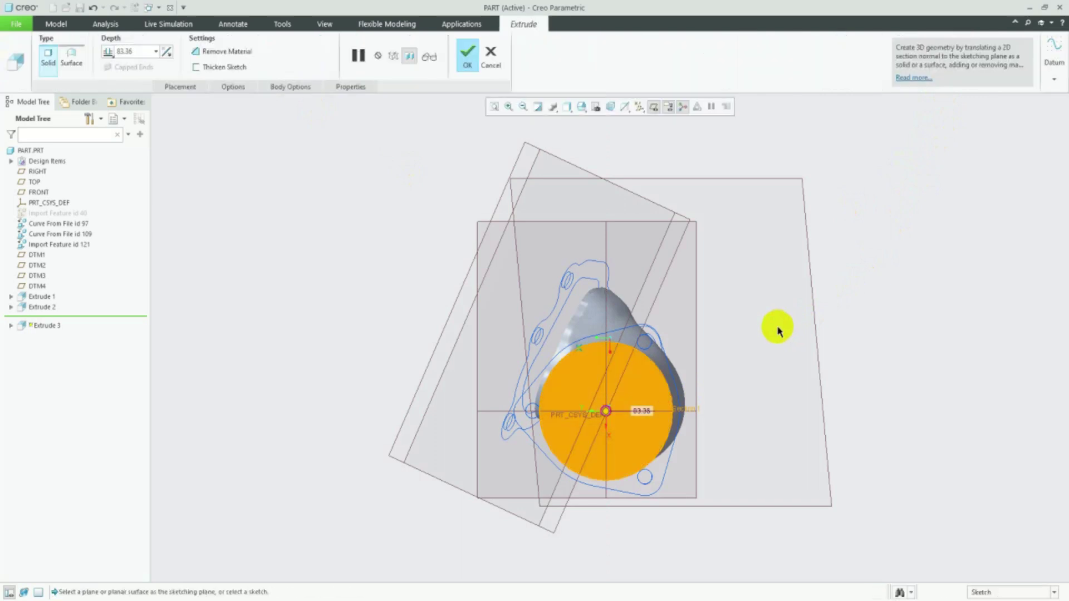
- Make it a material cut, 2.00 deep on one side and 1.00 on the other
left_click(196, 51)
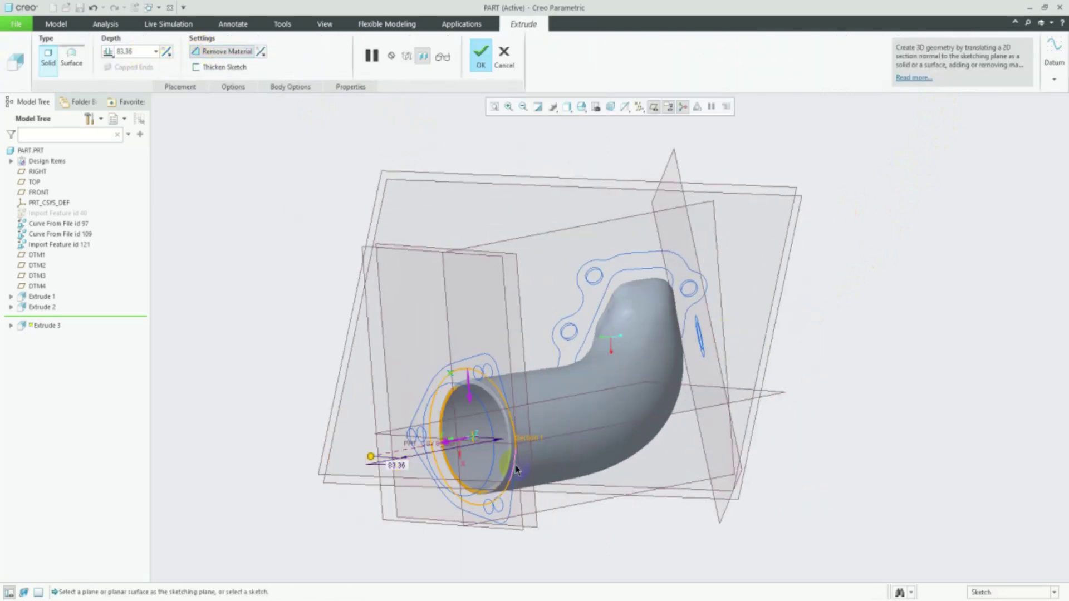
left_click(459, 443)
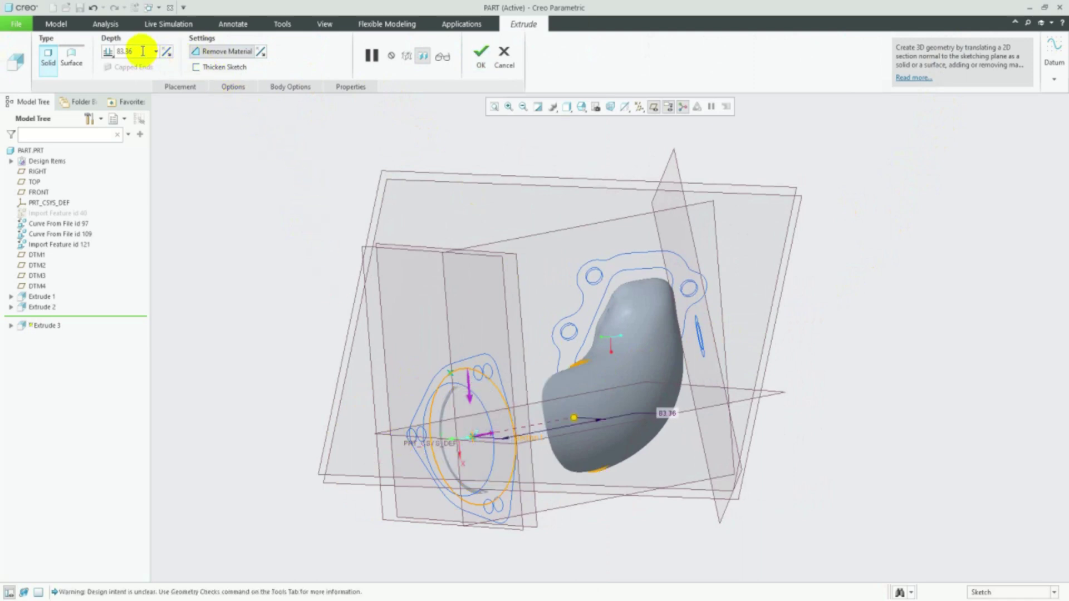
type("2")
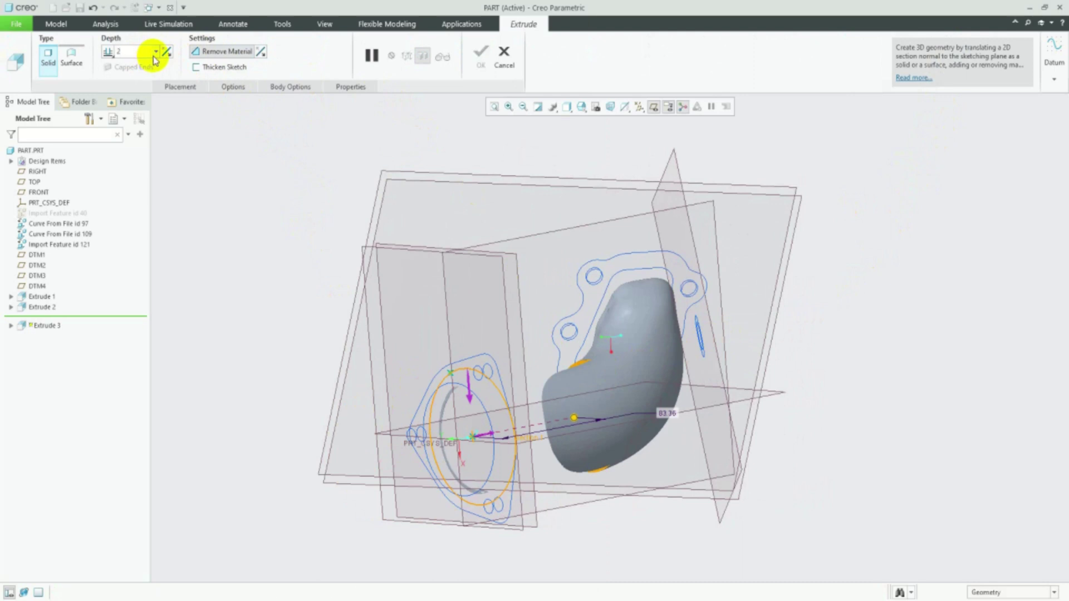
key("Return")
left_click(222, 89)
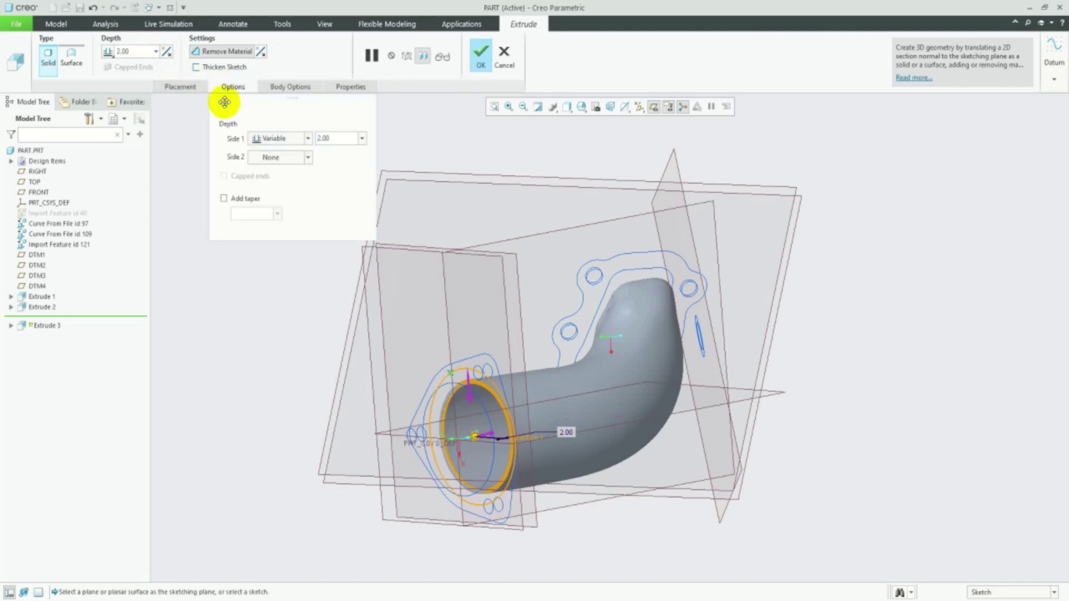
left_click(265, 158)
left_click(276, 171)
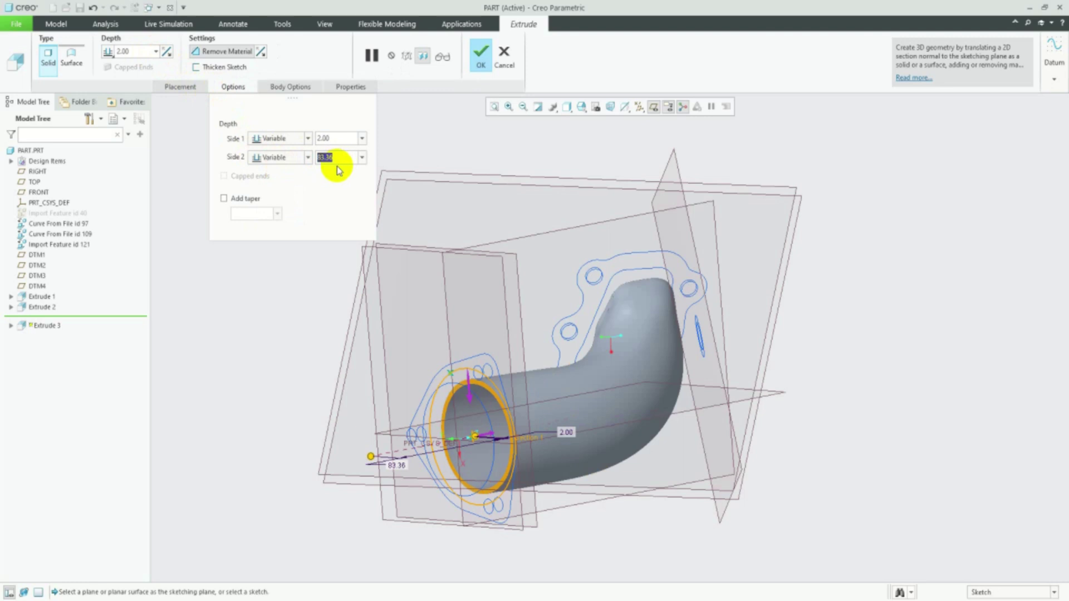
type("1")
key("Return")
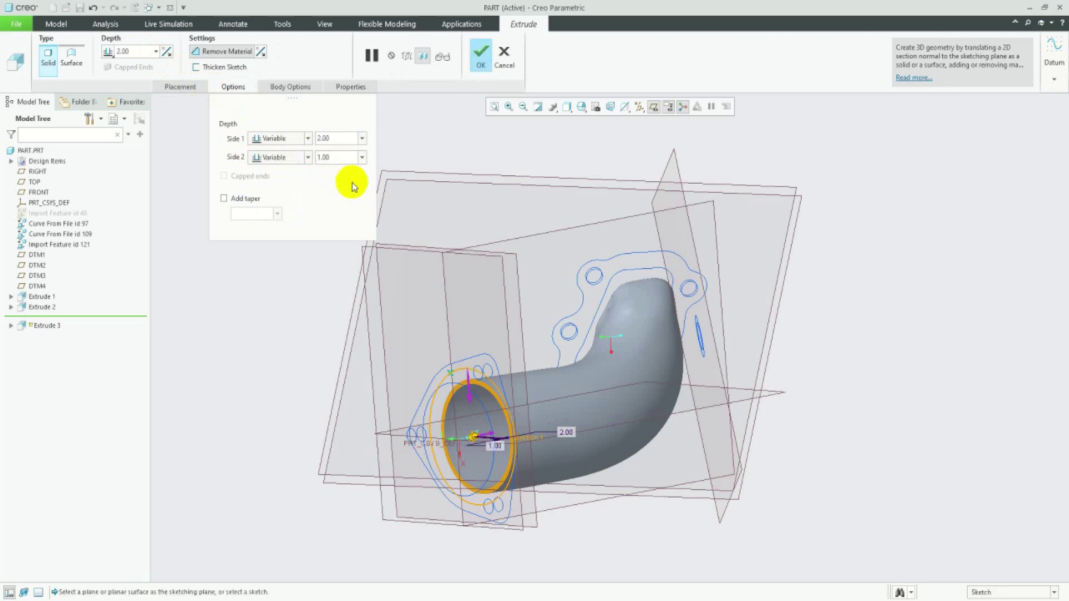
left_click(481, 53)
- Start an extrusion on the pipe-end ring face and project its outer edge loop
left_click(289, 264)
scroll(443, 405, "down", 2)
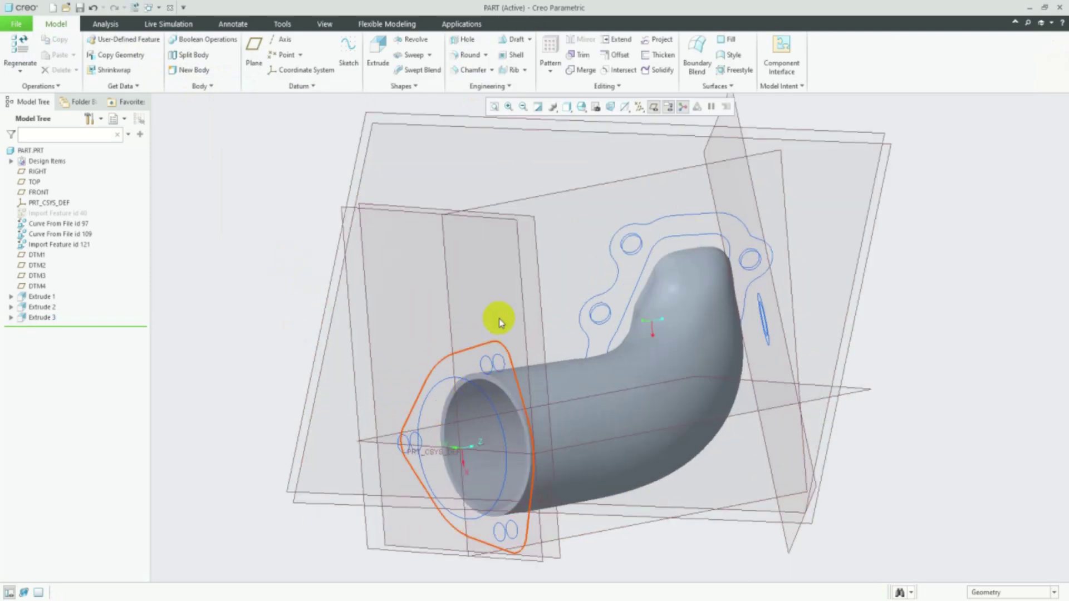
scroll(485, 406, "down", 3)
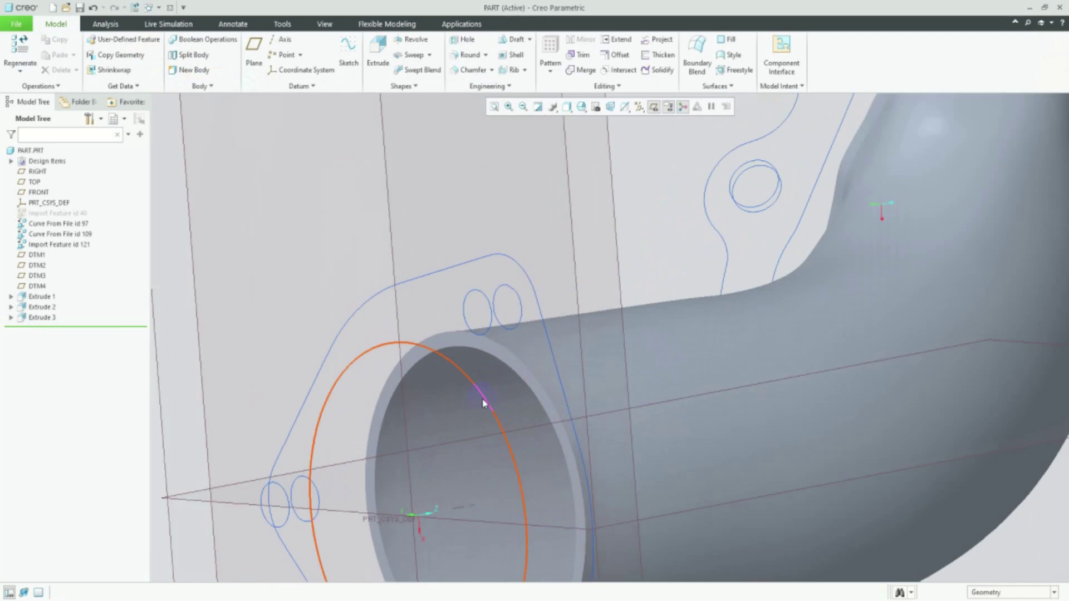
left_click(494, 354)
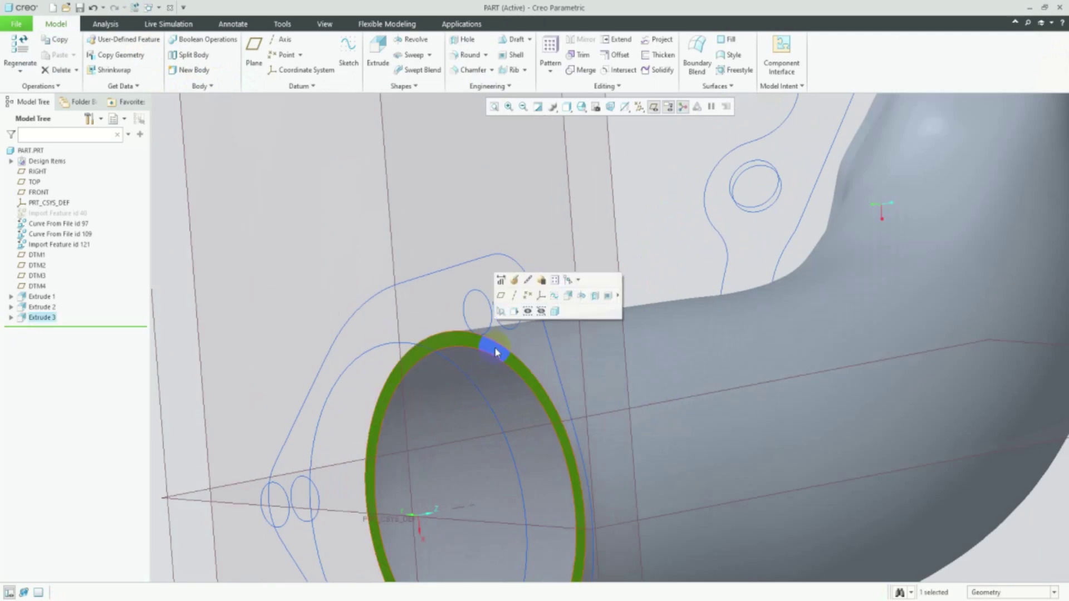
left_click(566, 301)
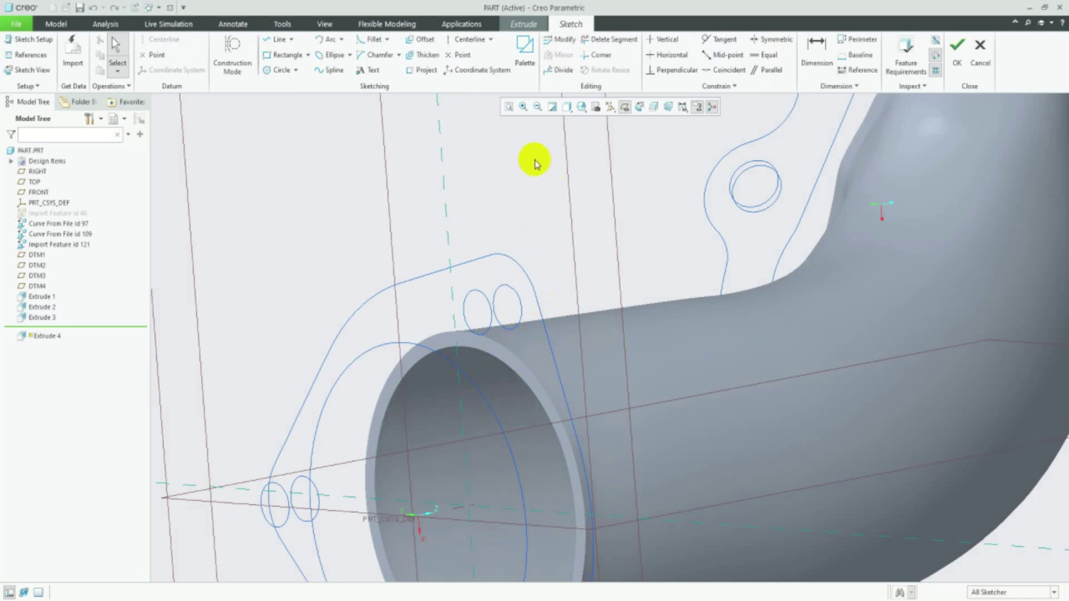
left_click(422, 70)
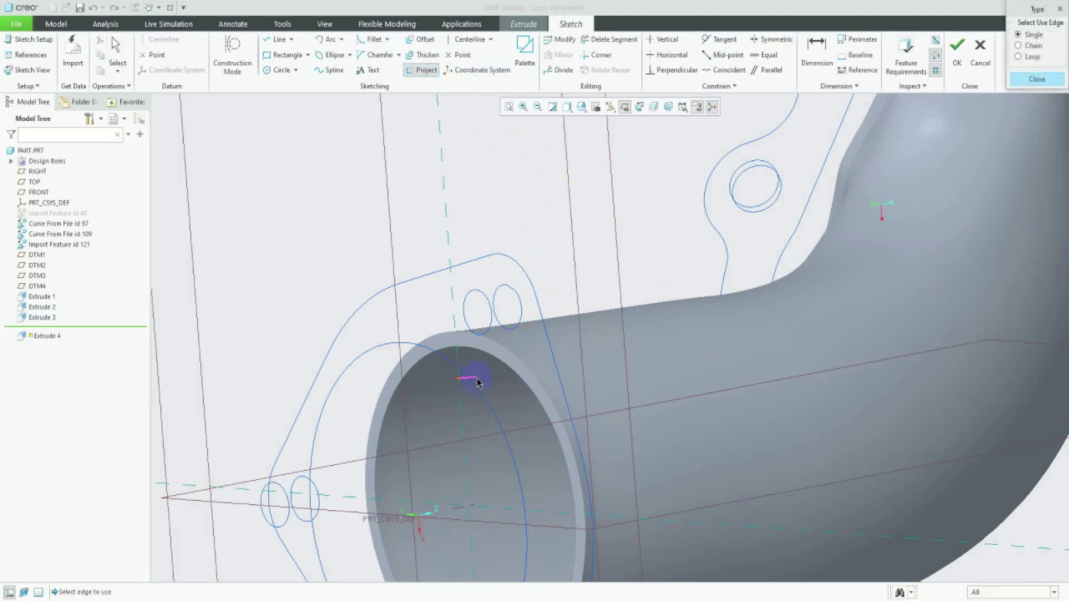
left_click(1032, 57)
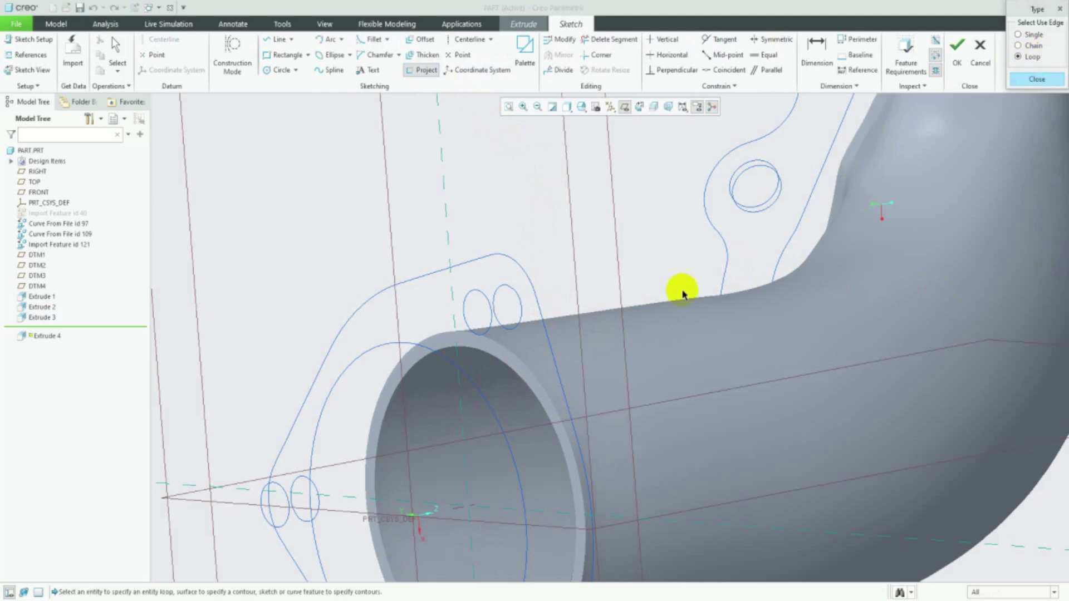
left_click(550, 393)
left_click(1030, 143)
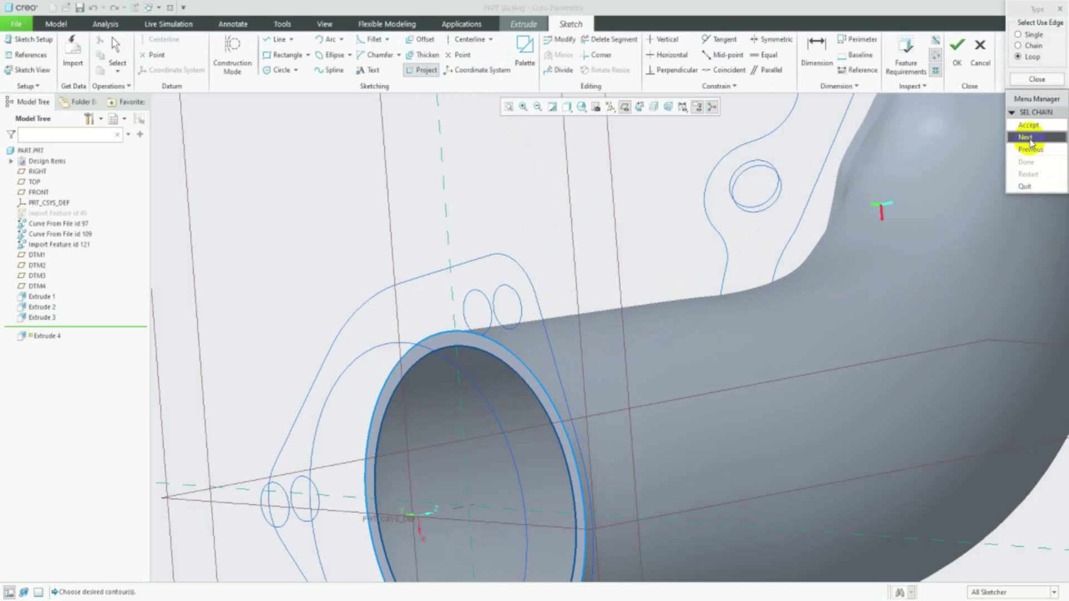
left_click(1029, 126)
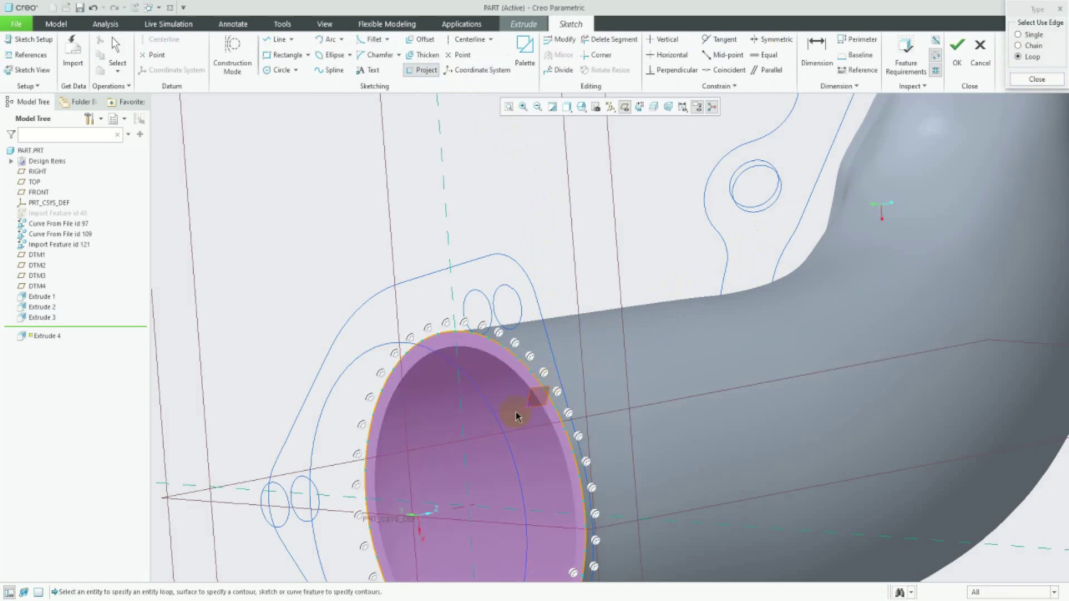
- Project the inner edge loop of the pipe-end ring into the sketch
left_click(532, 385)
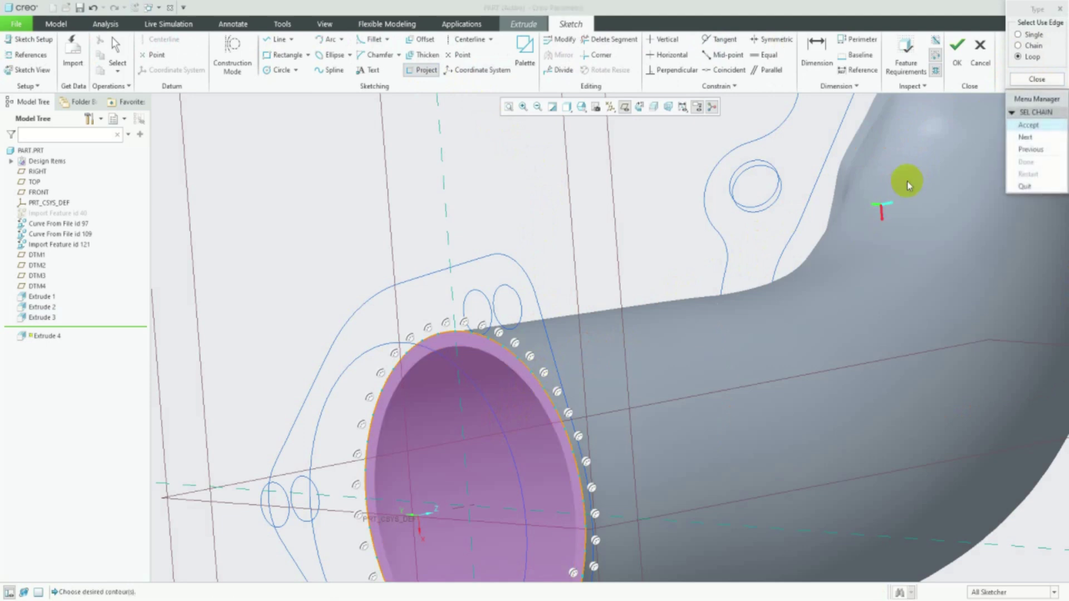
left_click(1023, 150)
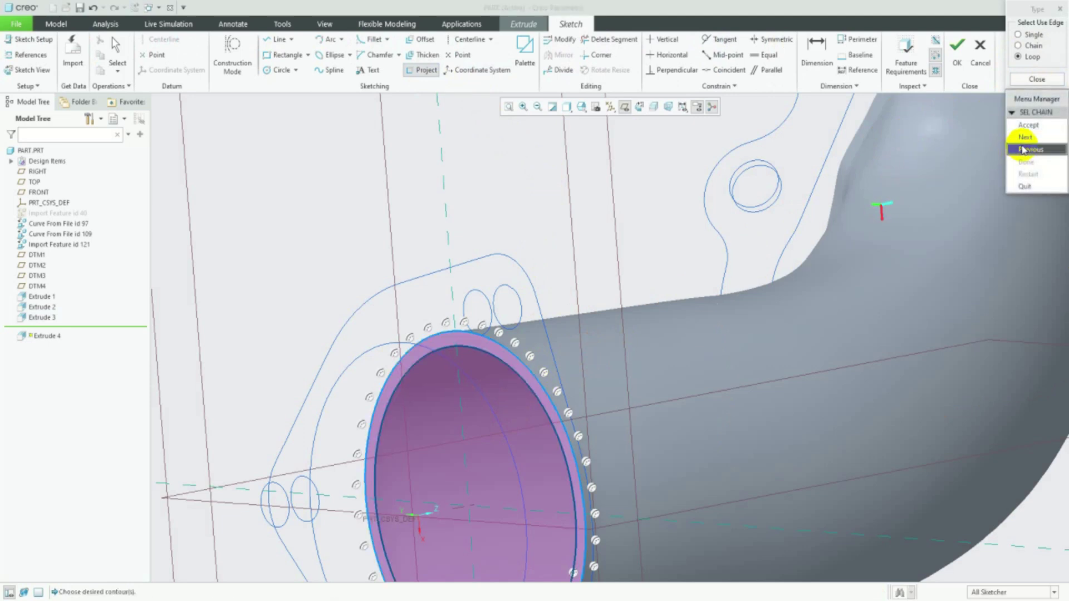
left_click(1023, 149)
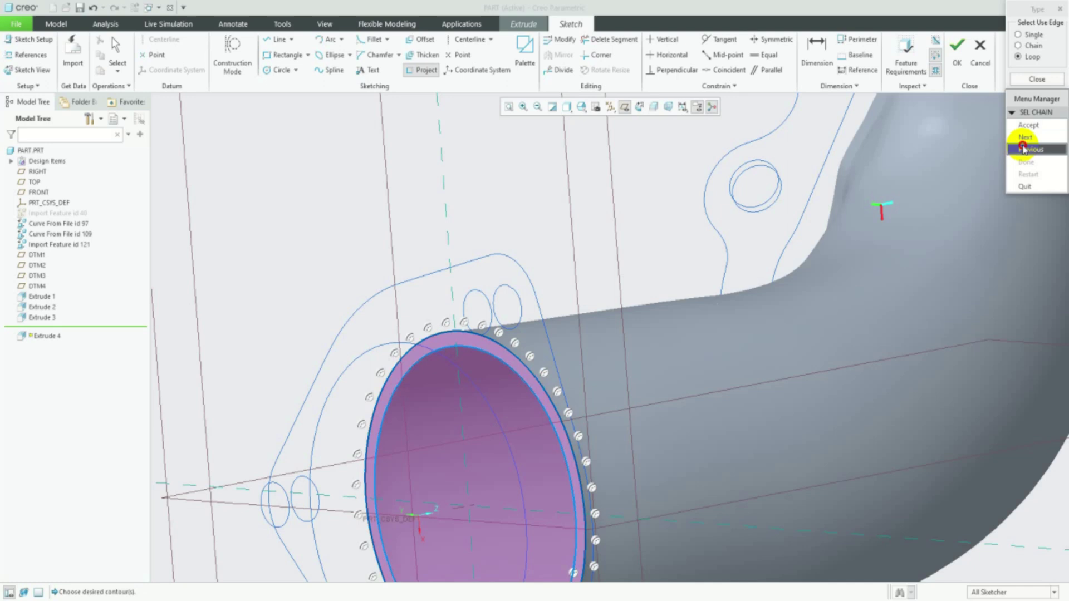
left_click(1027, 124)
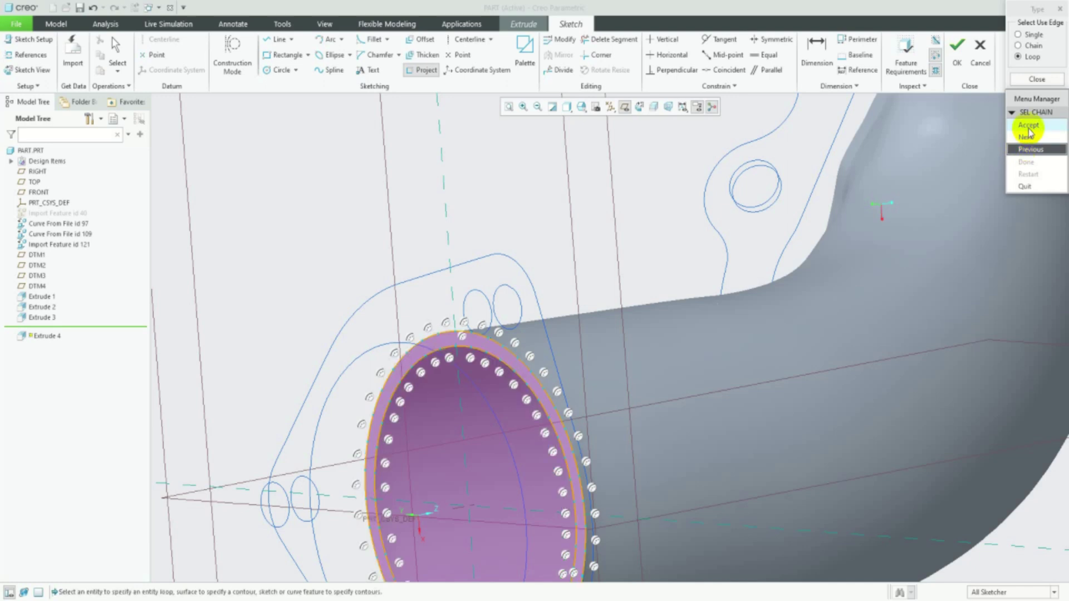
scroll(688, 231, "down", 3)
scroll(652, 312, "up", 3)
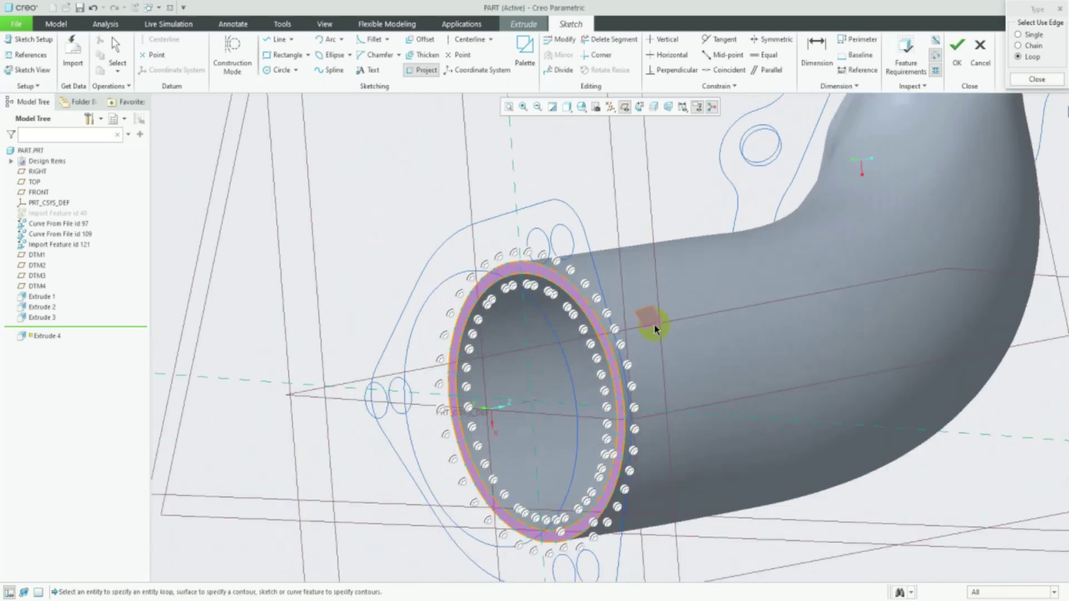
- Extrude the ring sketch up to the DTM1 datum plane to finish Extrude 4
left_click(954, 60)
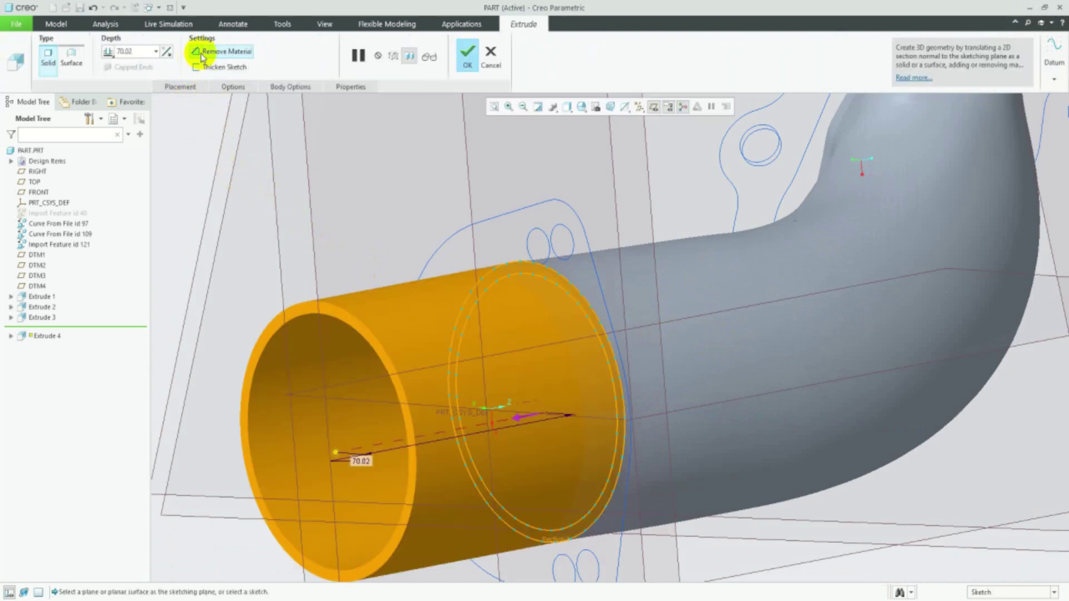
left_click(109, 52)
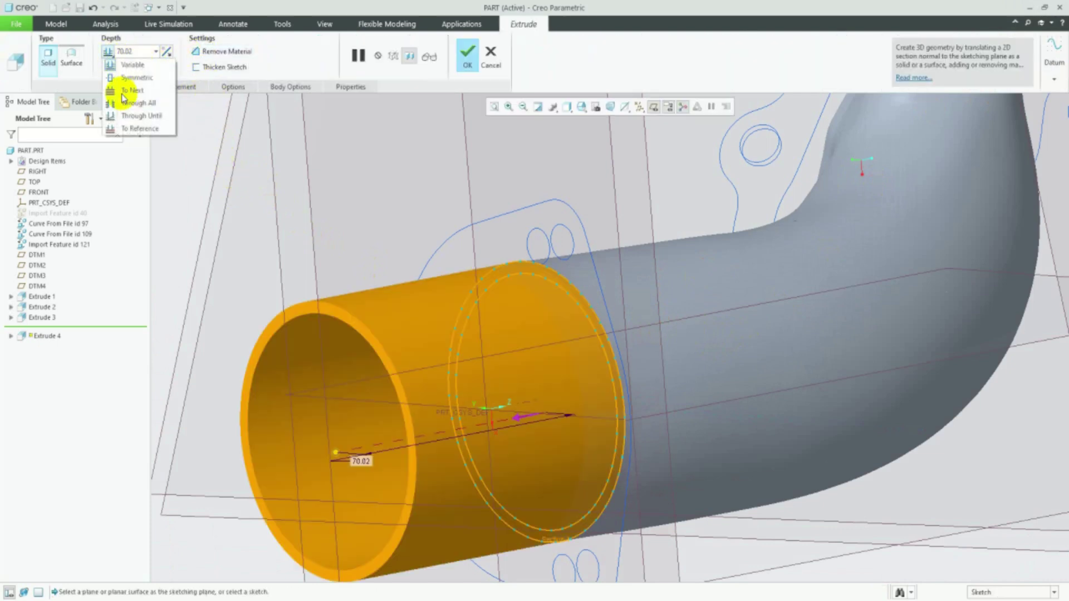
left_click(133, 128)
scroll(406, 290, "down", 5)
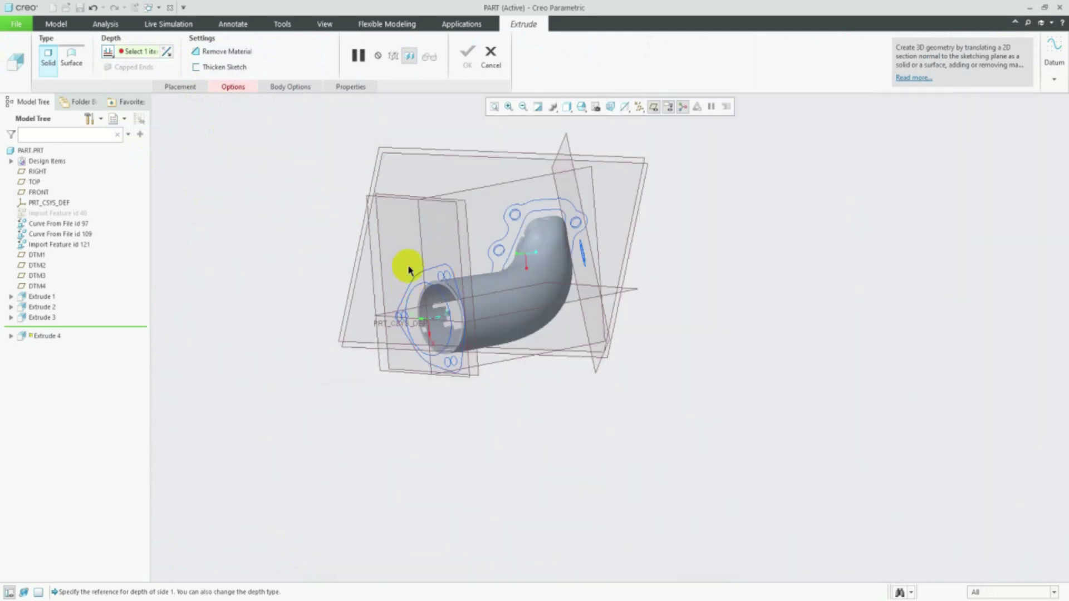
key("ctrl+d")
mouse_move(336, 227)
middle_mouse_down()
mouse_move(313, 231)
mouse_move(306, 248)
middle_mouse_up()
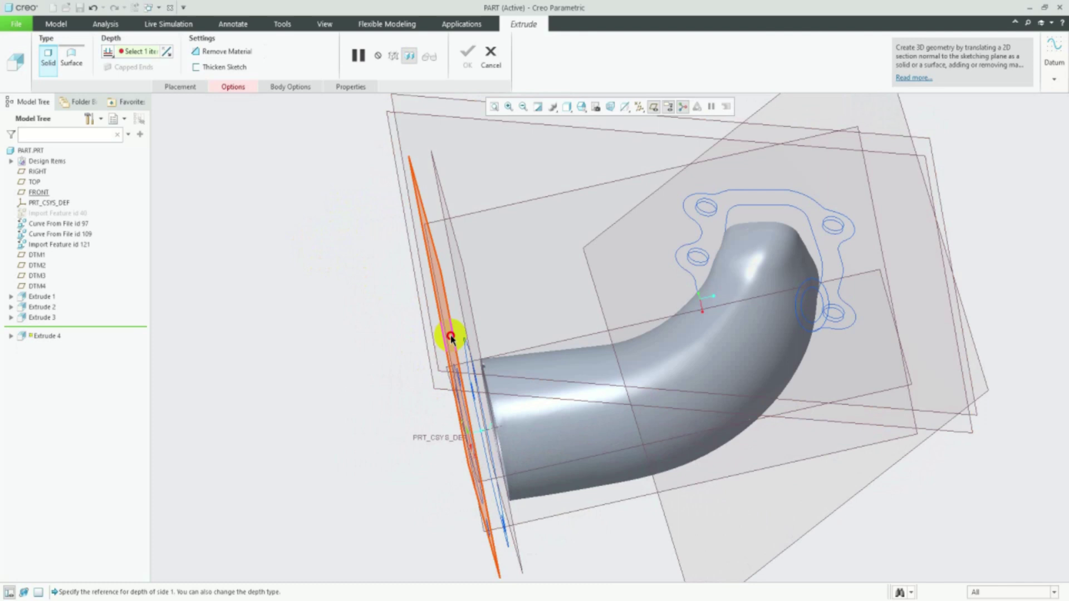
left_click(417, 222)
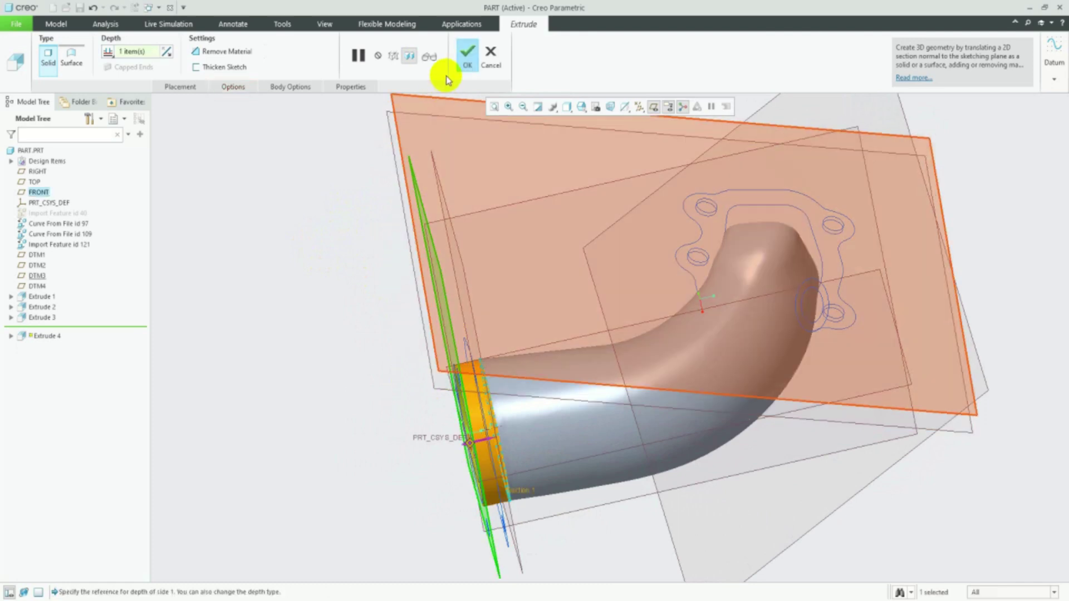
left_click(466, 287)
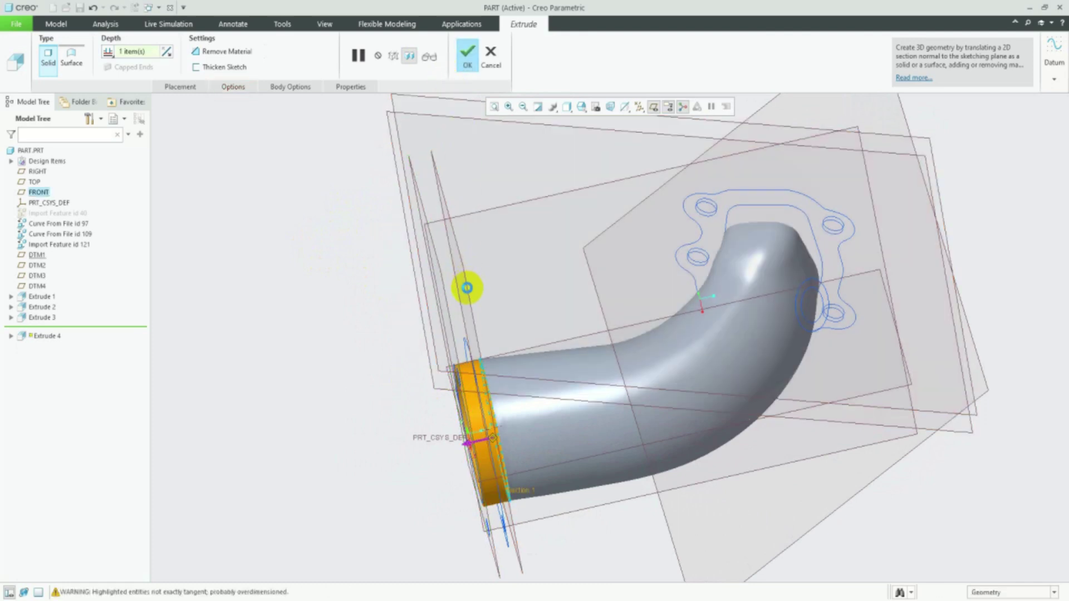
left_click(470, 292)
scroll(417, 312, "up", 3)
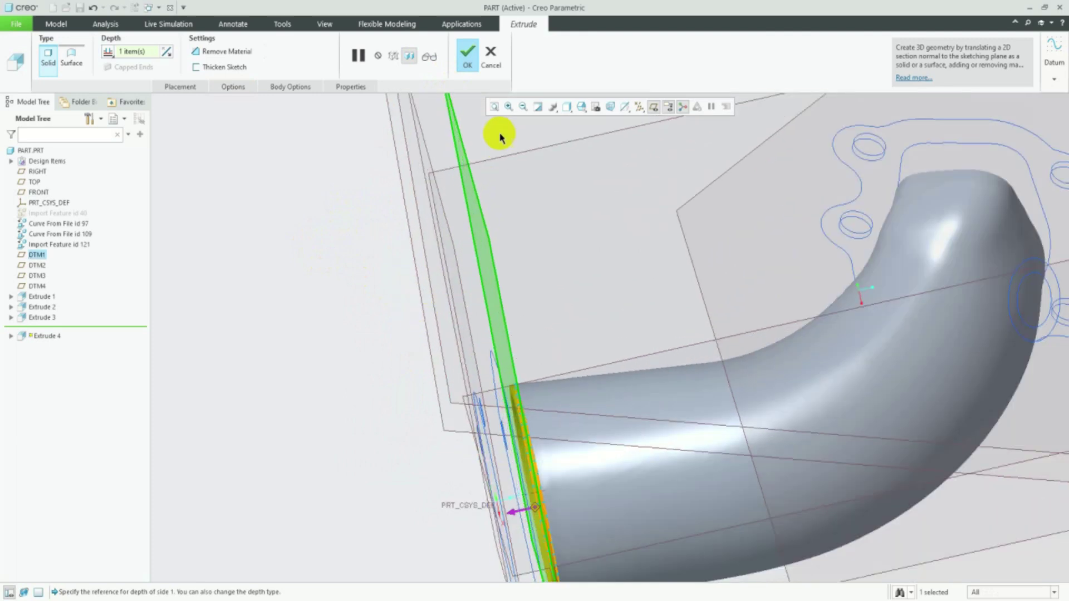
left_click(467, 62)
middle_click_drag(430, 262, 548, 370)
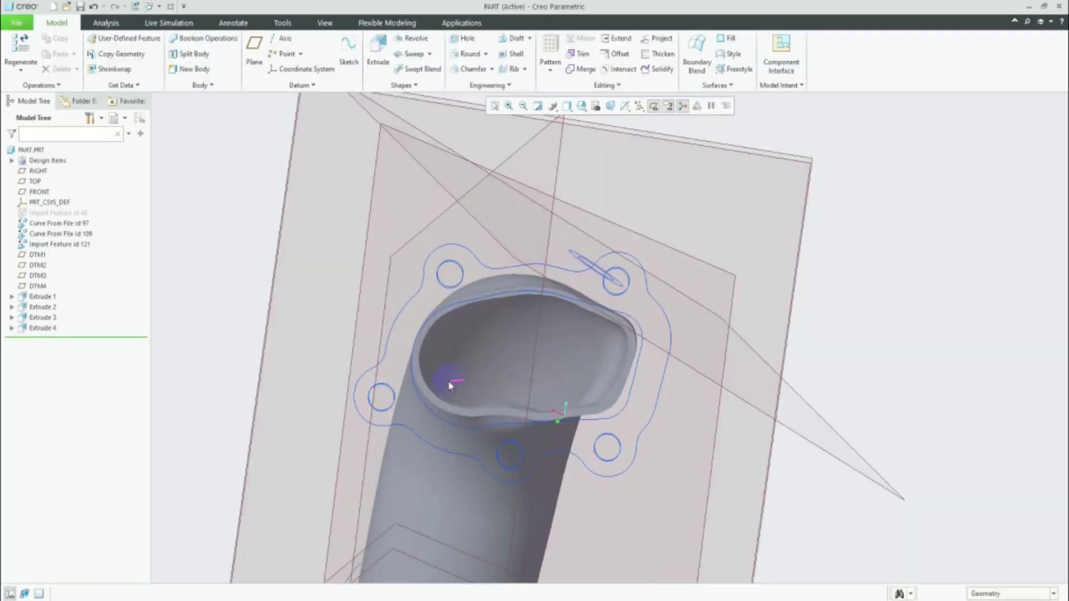
- Start Extrude 5 on the flange rim face and project the pipe-end edge loop
scroll(450, 384, "up", 2)
left_click(470, 426)
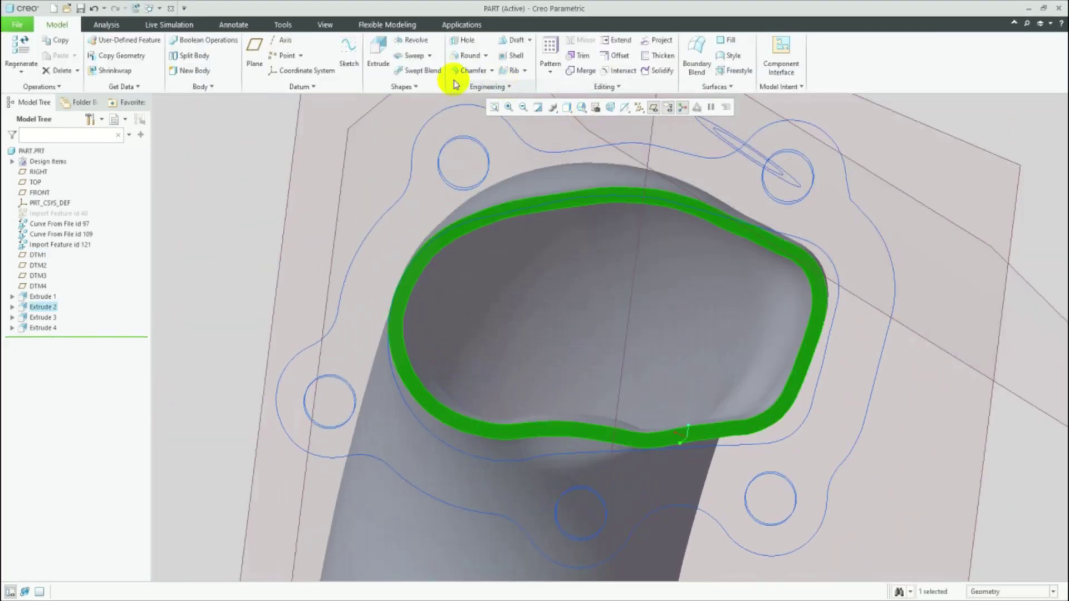
left_click(378, 58)
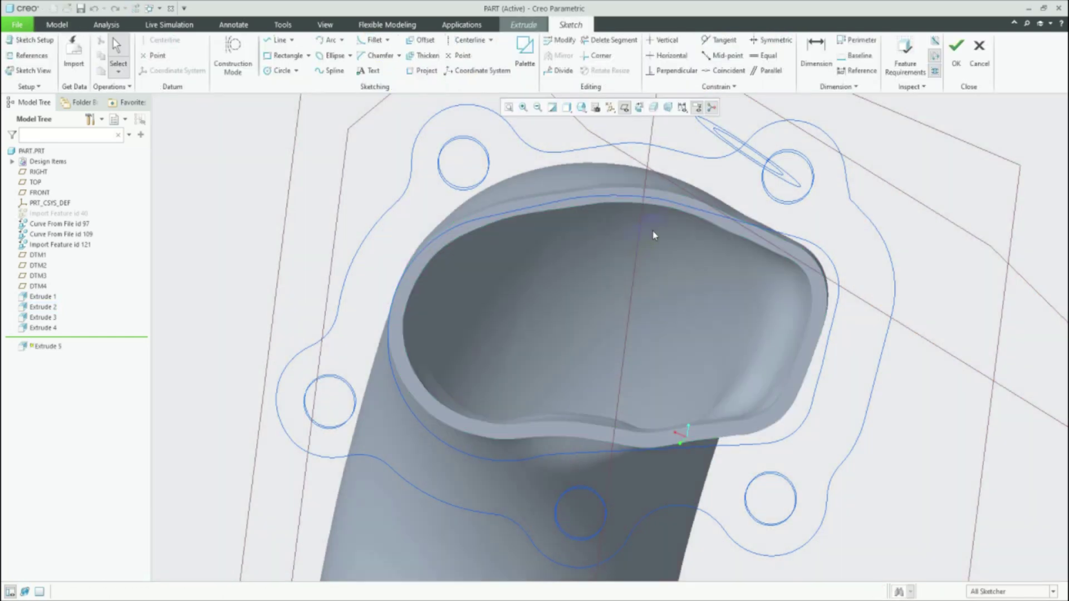
left_click(641, 107)
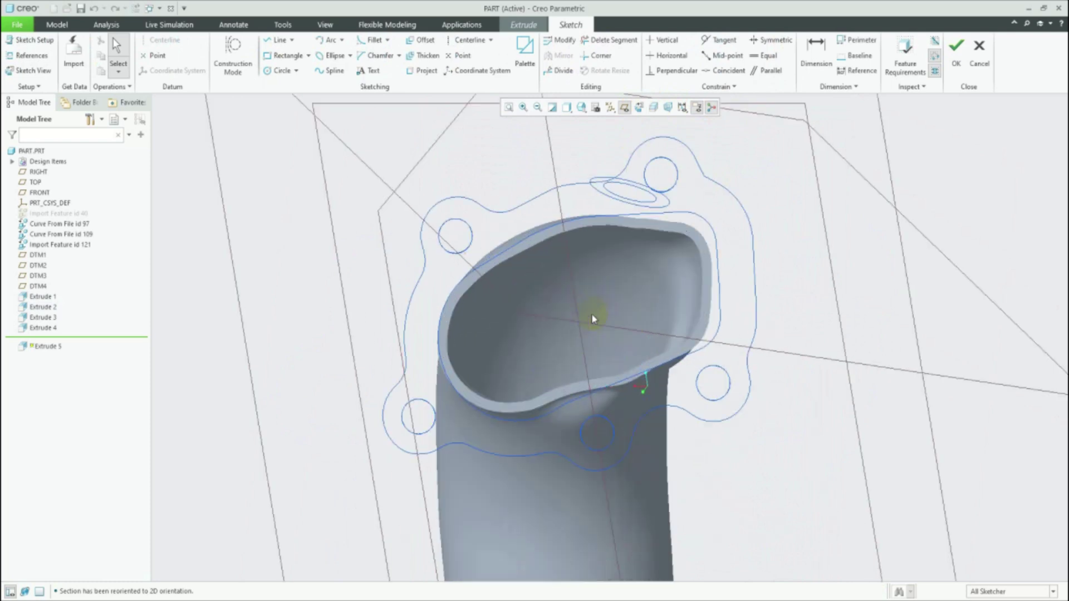
scroll(681, 243, "up", 2)
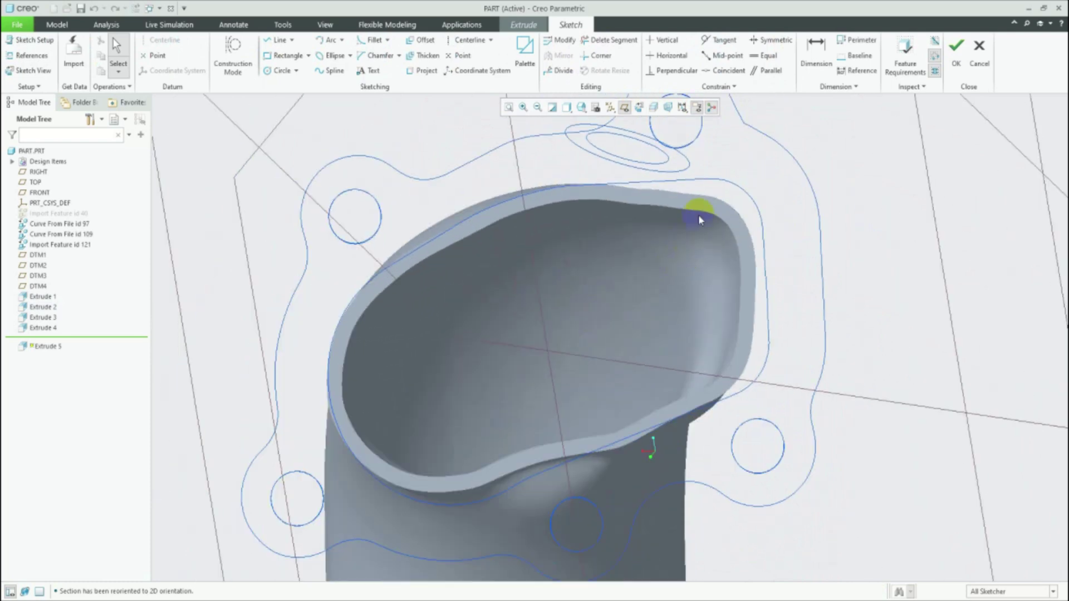
scroll(705, 210, "up", 1)
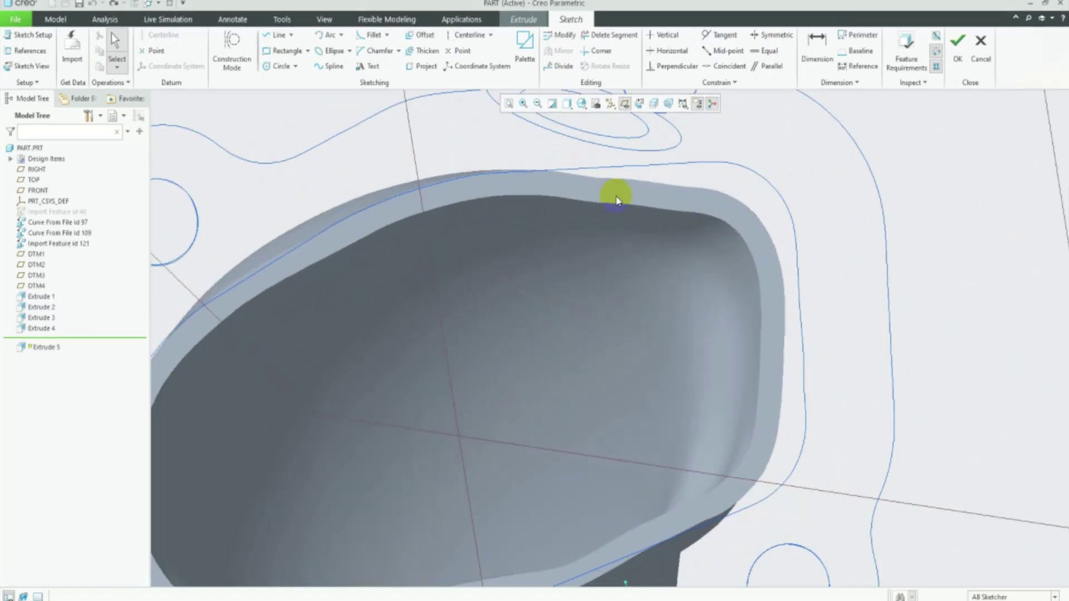
left_click(426, 66)
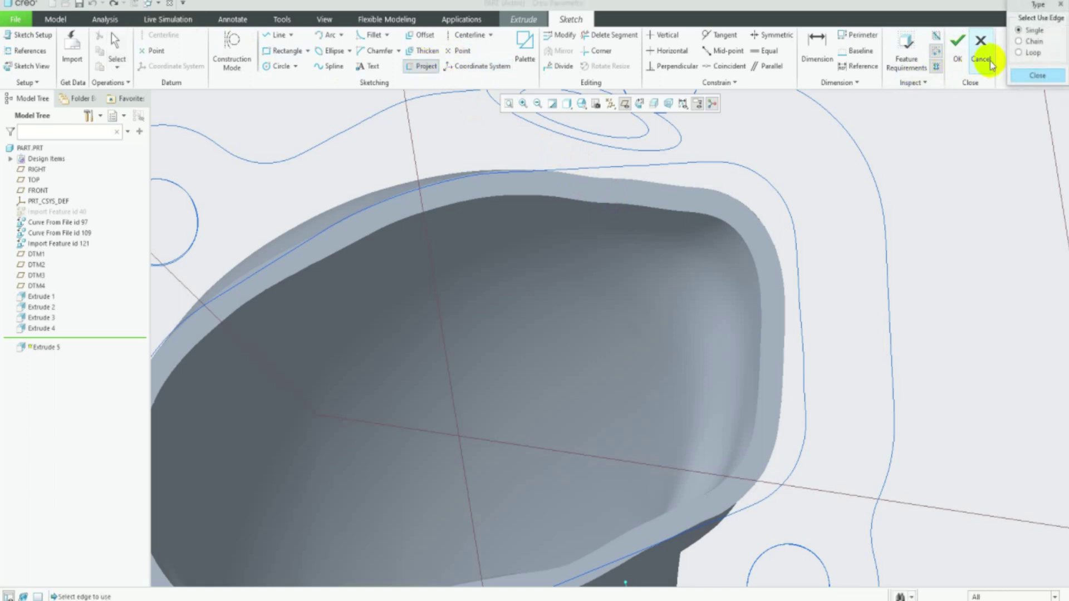
left_click(1019, 52)
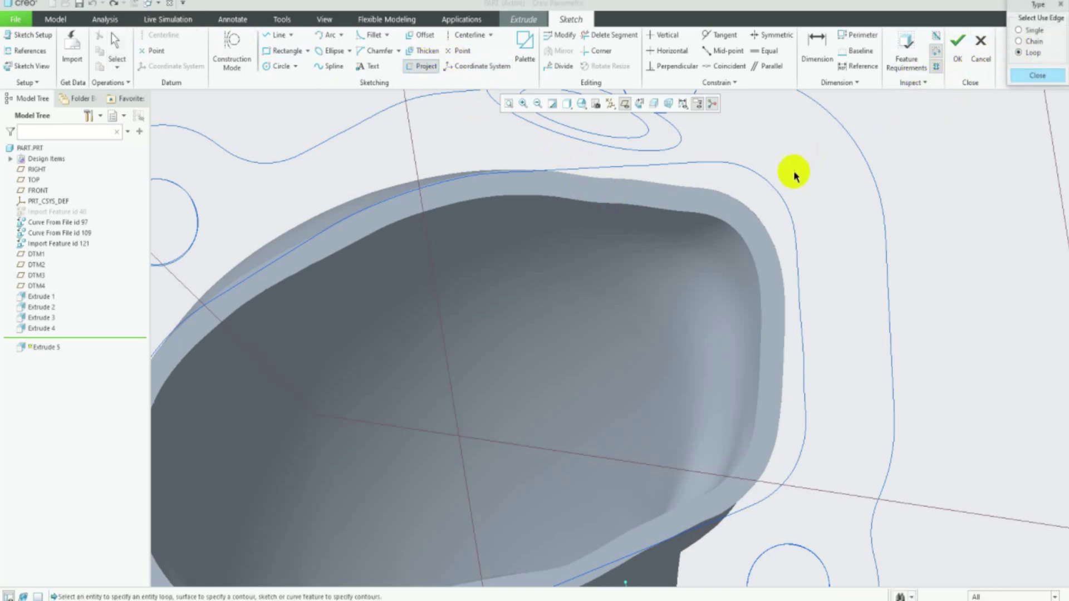
left_click(728, 207)
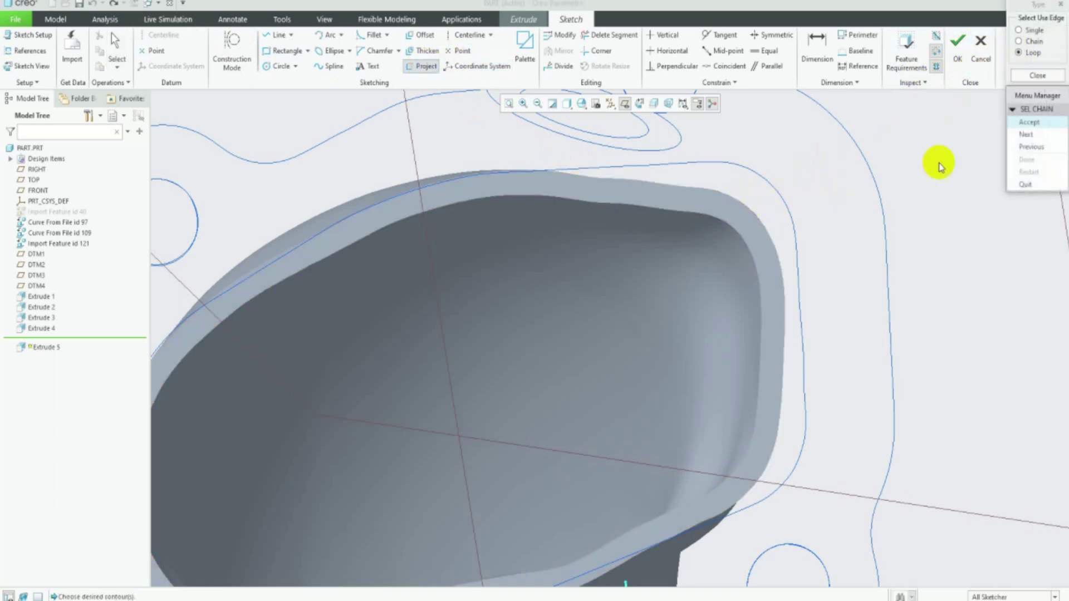
left_click(1037, 148)
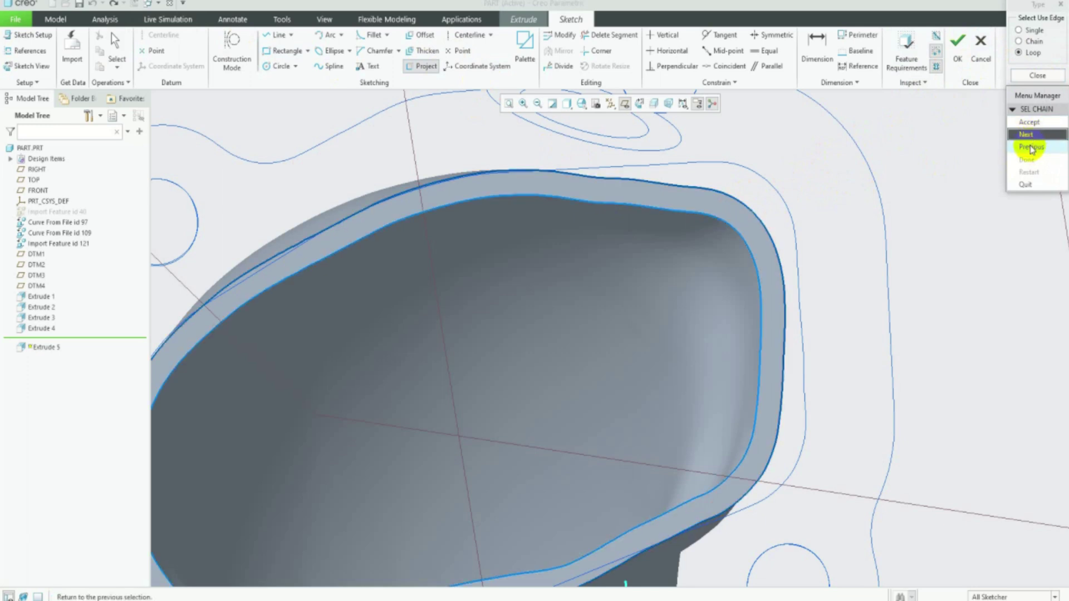
left_click(1029, 122)
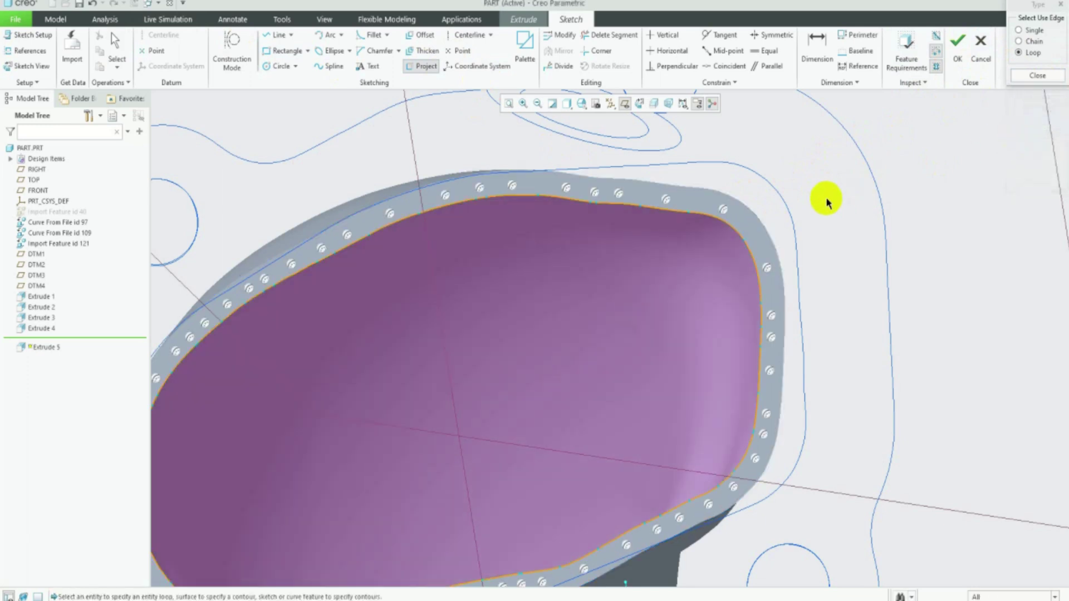
- Project the three bolt-hole circles of the flange into the sketch
scroll(794, 203, "down", 5)
middle_click_drag(883, 265, 684, 208)
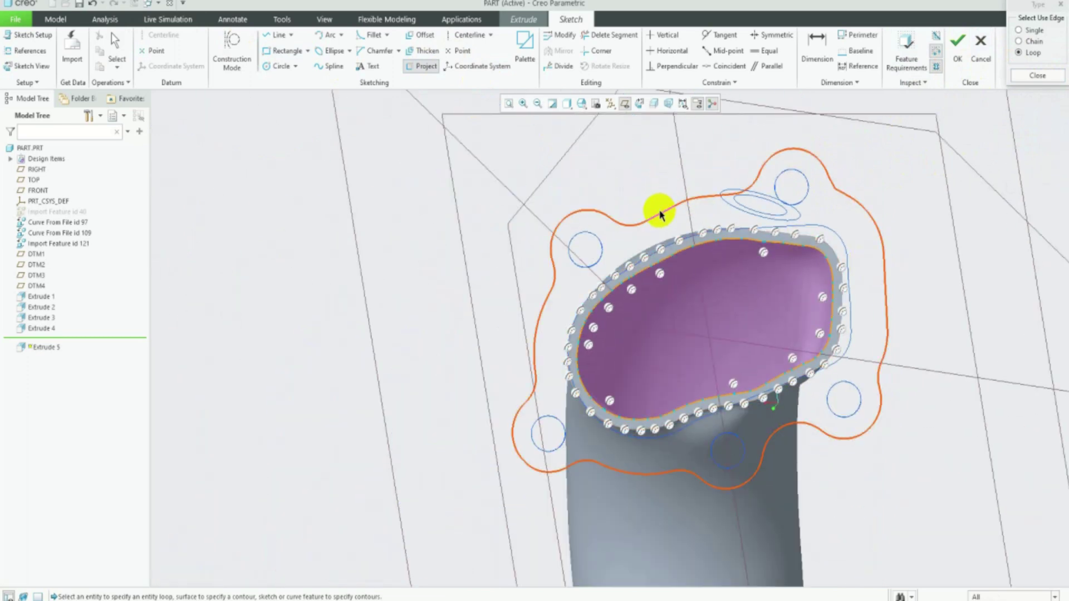
middle_click_drag(449, 276, 498, 274)
middle_click_drag(511, 325, 453, 293)
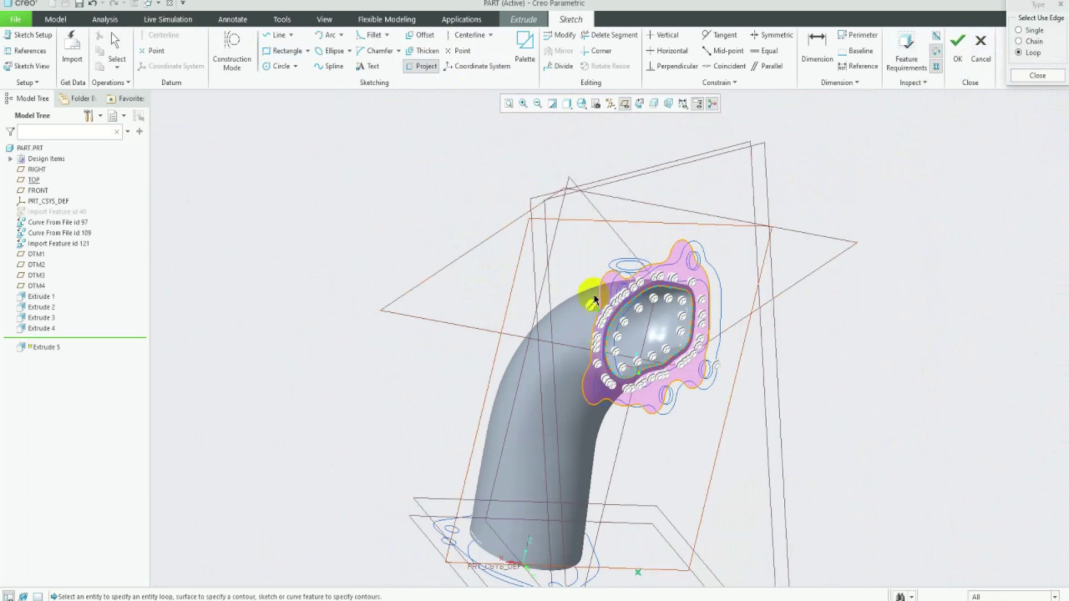
scroll(704, 281, "up", 4)
scroll(705, 281, "up", 2)
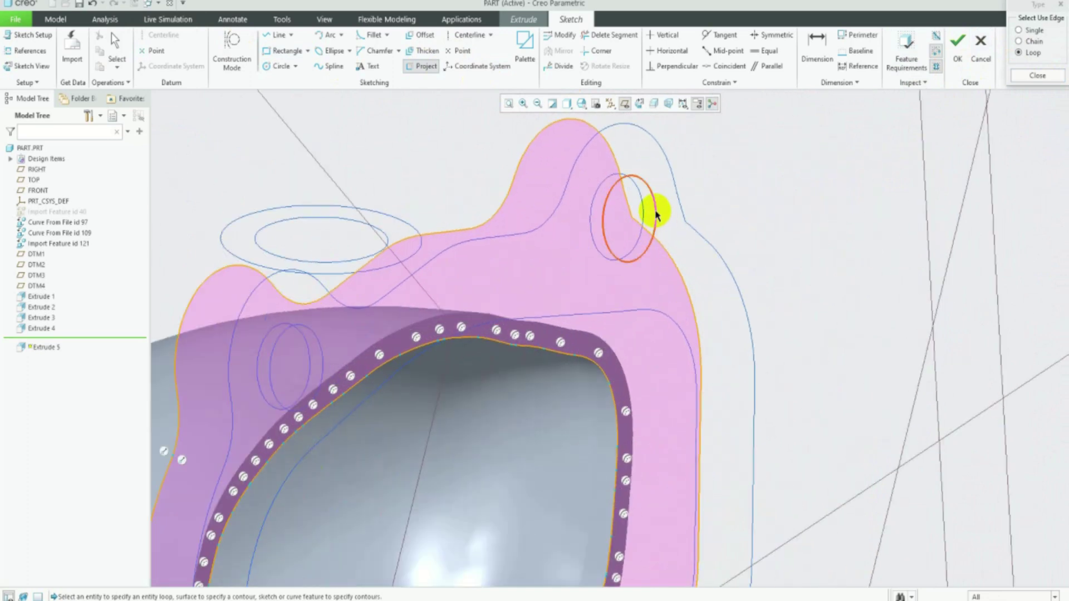
scroll(556, 246, "down", 5)
scroll(573, 259, "up", 4)
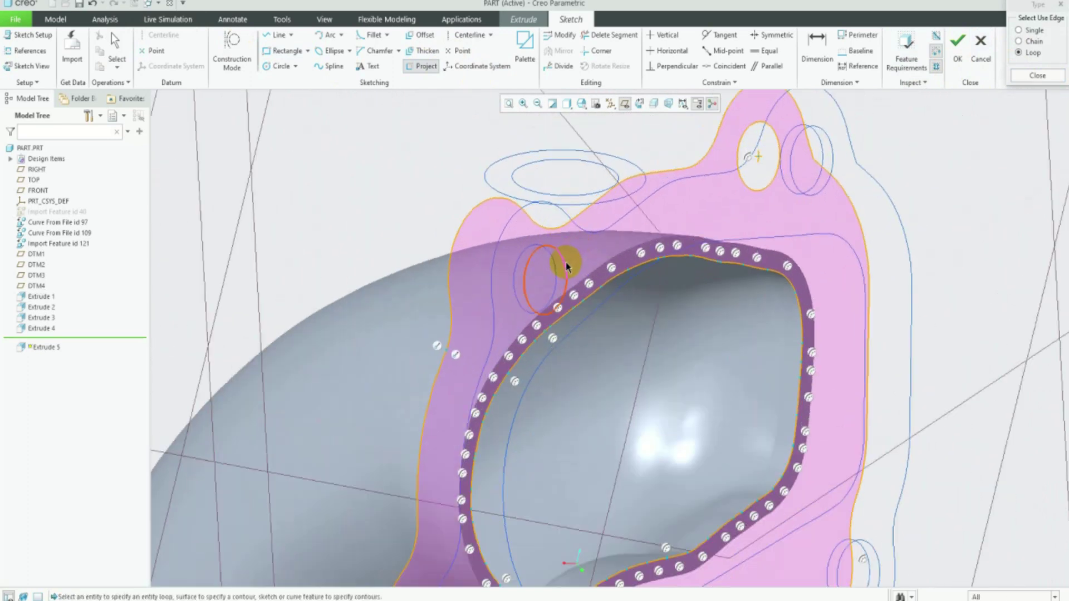
scroll(506, 167, "down", 2)
scroll(513, 489, "up", 3)
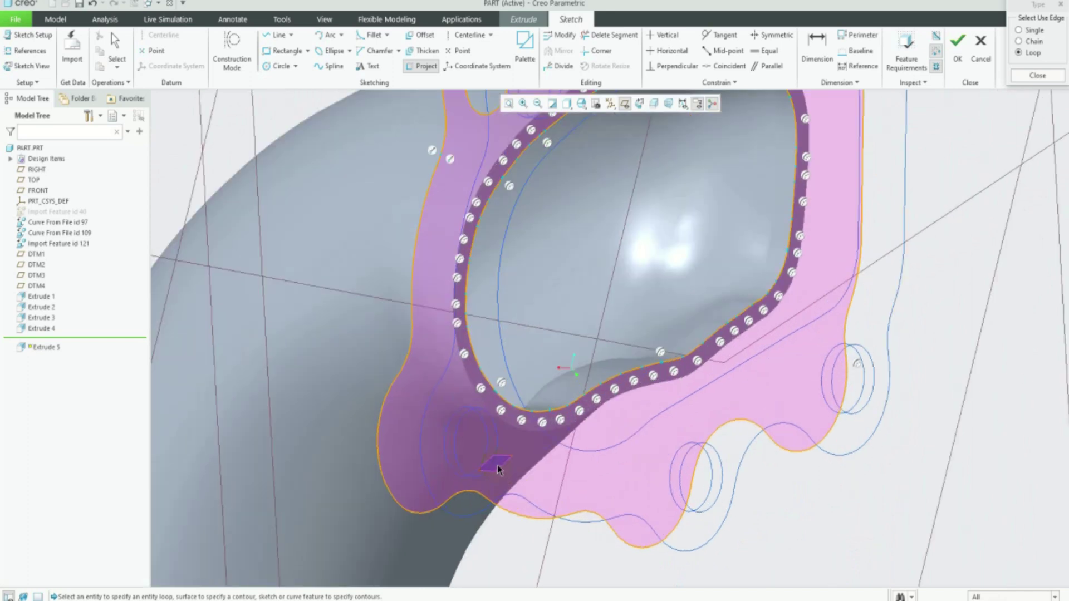
left_click(497, 457)
left_click(718, 478)
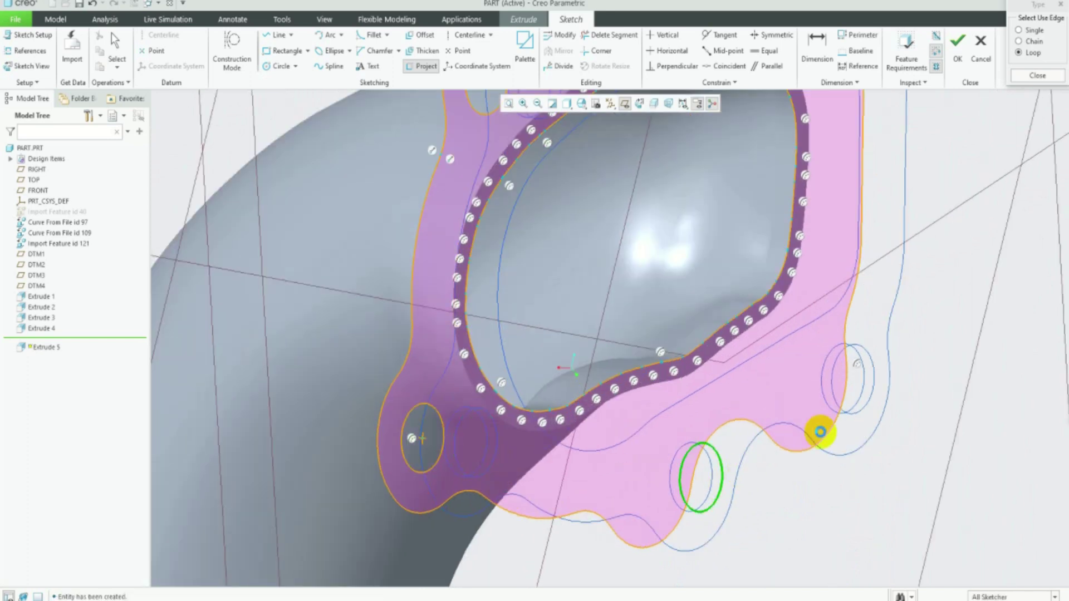
left_click(871, 392)
scroll(839, 406, "down", 5)
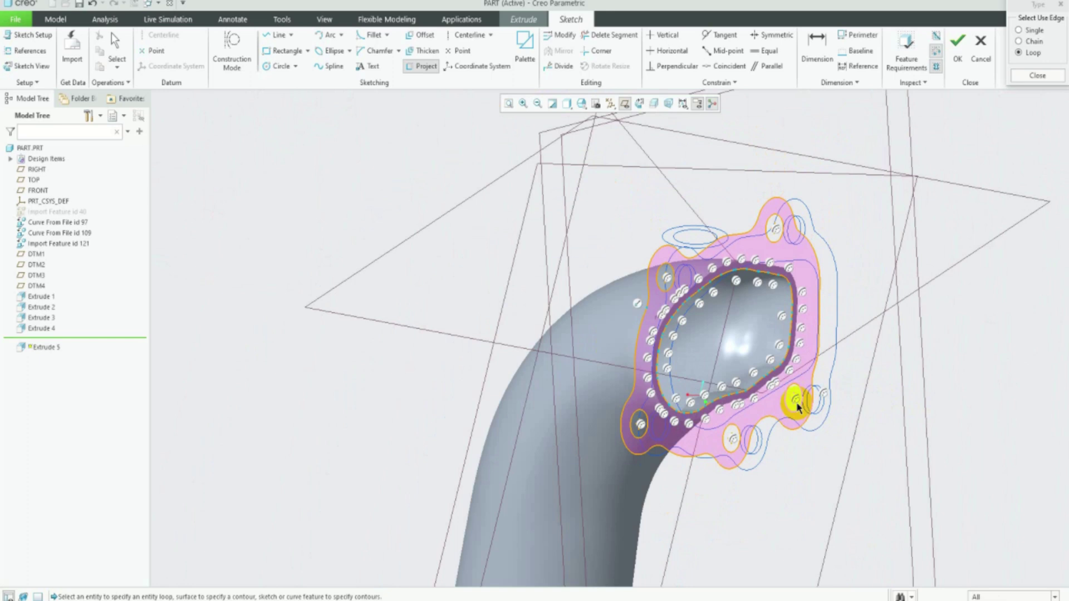
left_click(1032, 76)
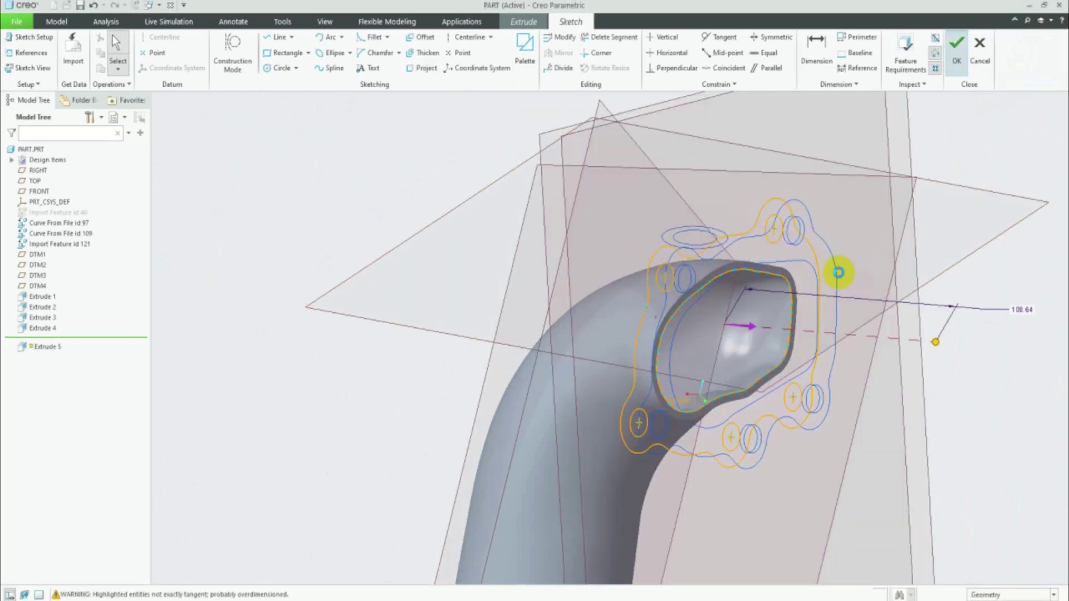
- Exit the flange sketch and make Extrude 5's depth run up to DTM3
middle_click(838, 274)
scroll(824, 274, "down", 3)
mouse_move(709, 312)
middle_mouse_down()
mouse_move(520, 378)
mouse_move(512, 413)
middle_mouse_up()
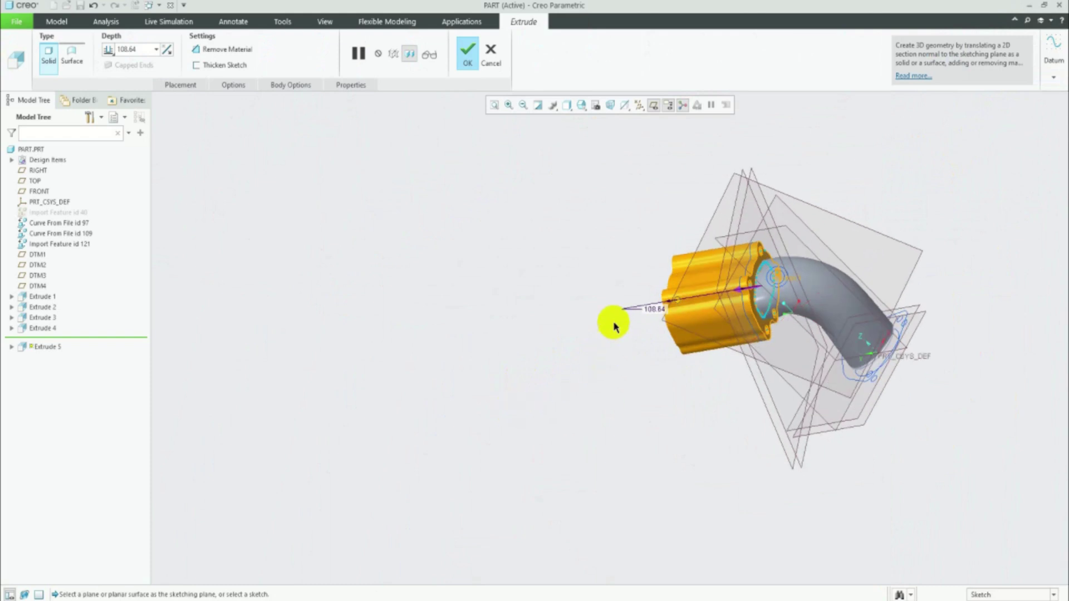
left_click(116, 52)
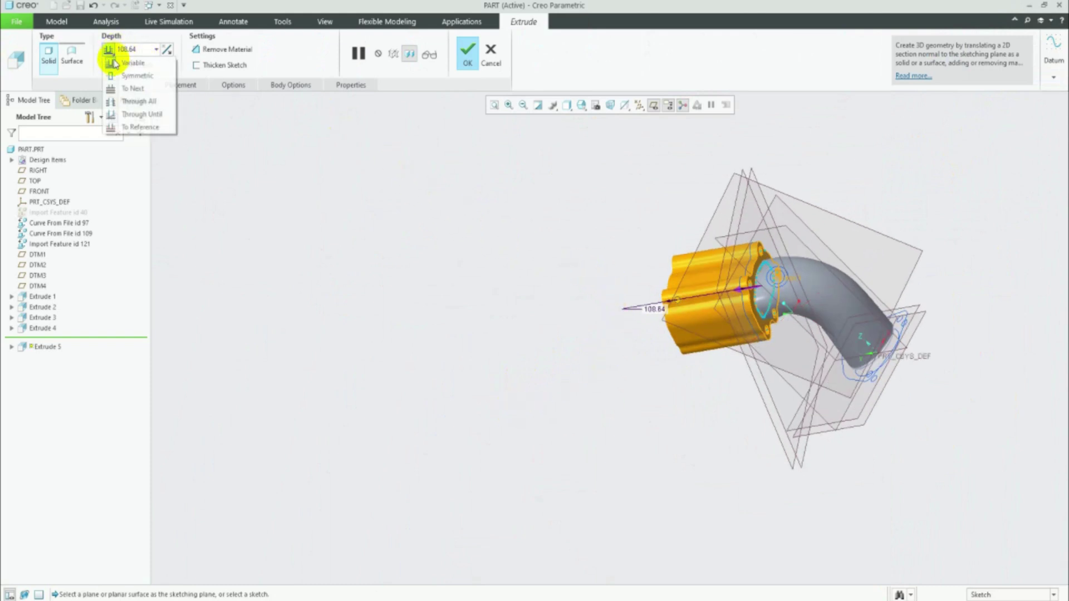
left_click(137, 128)
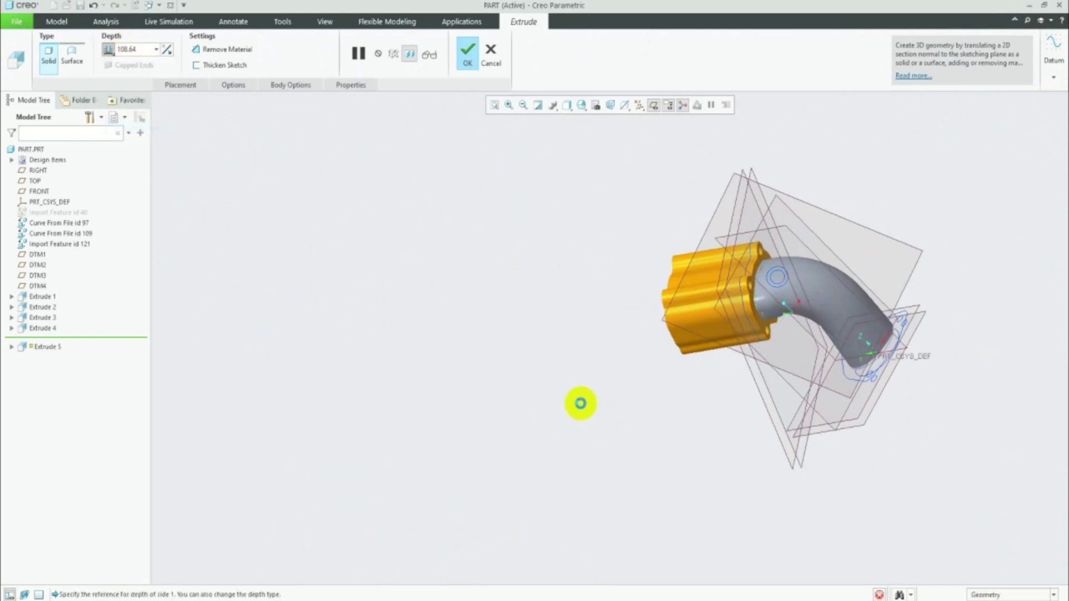
middle_click_drag(578, 374, 670, 277)
scroll(704, 198, "down", 3)
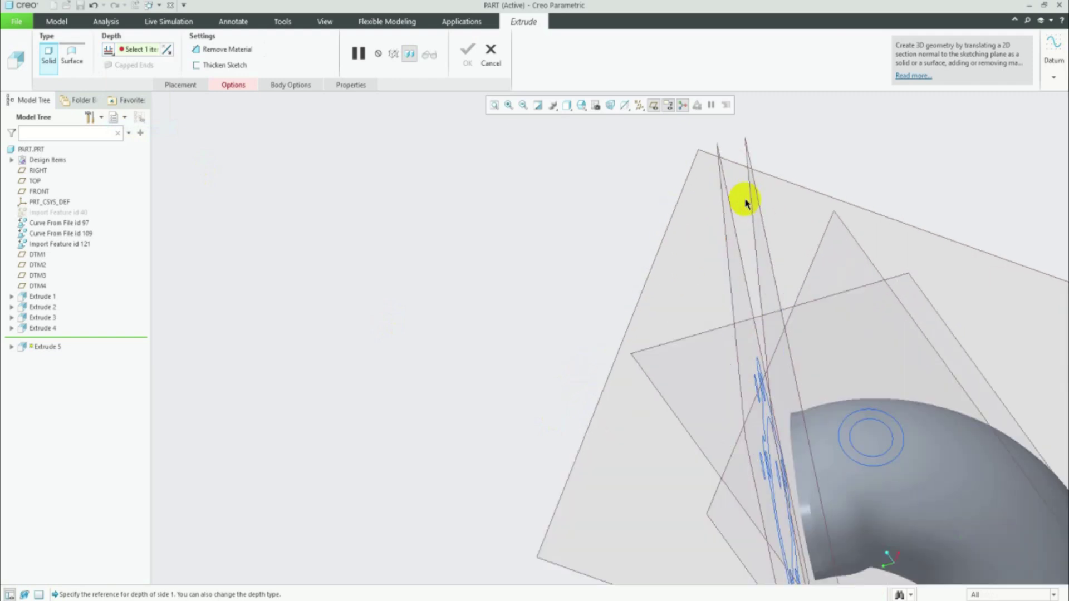
left_click(723, 222)
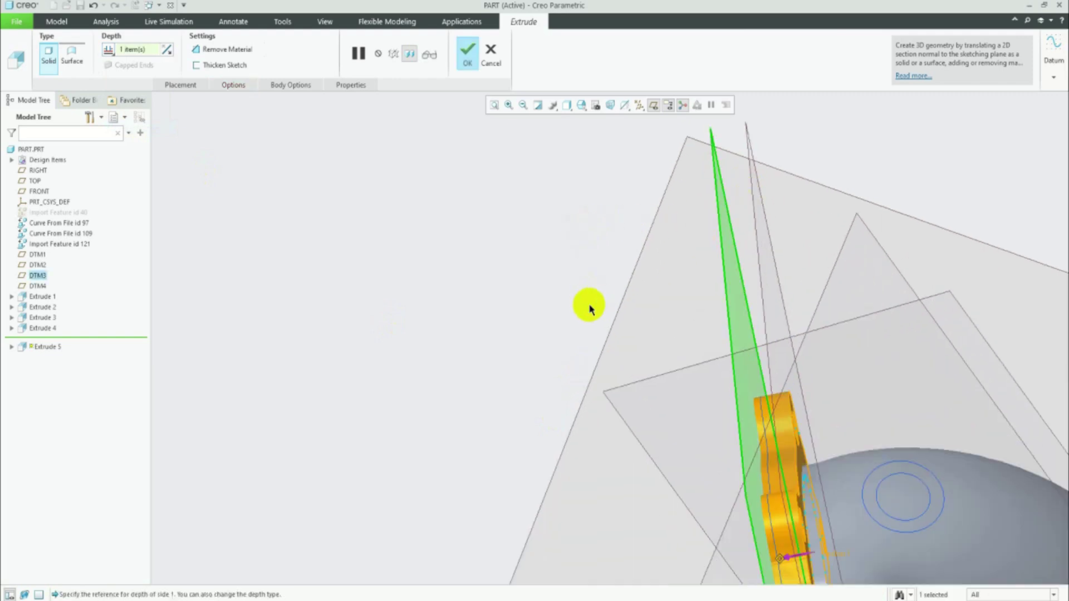
left_click(450, 211)
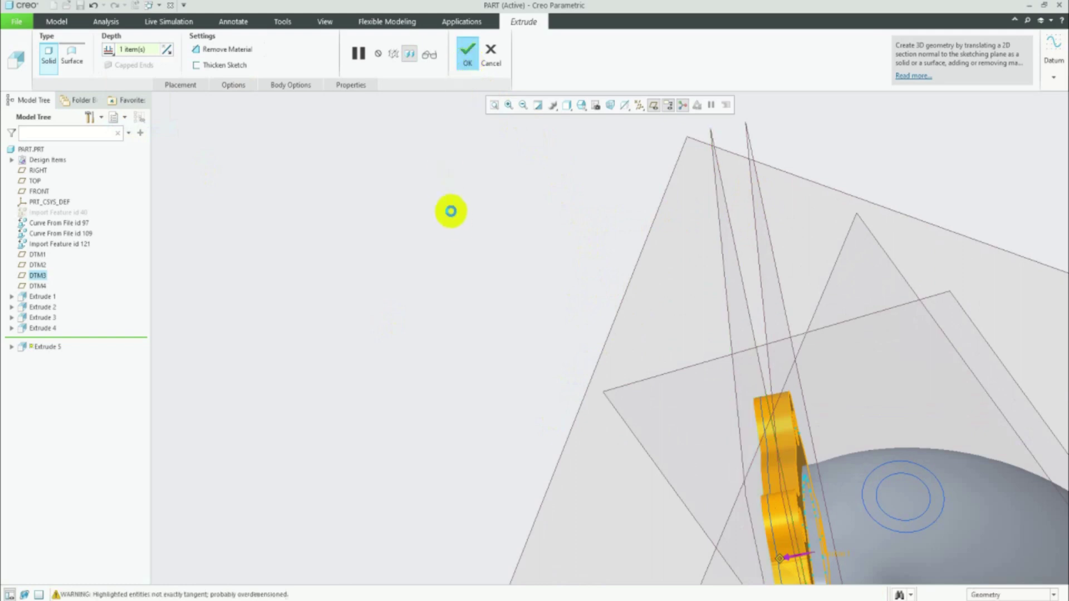
- Complete Extrude 5 and start a new extrusion on the flange's front face
middle_click(457, 230)
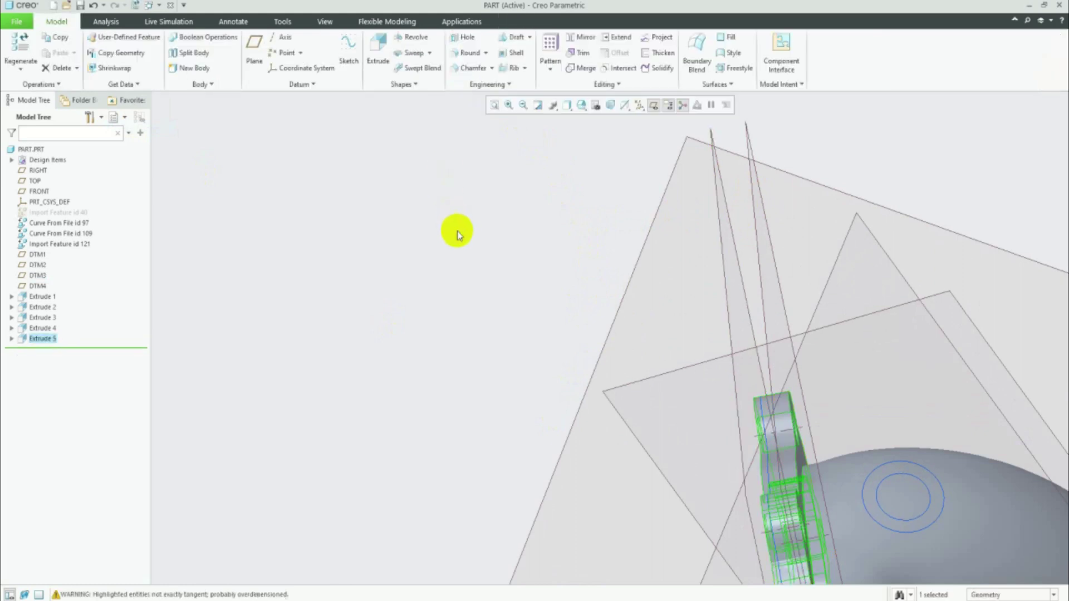
scroll(421, 287, "up", 3)
mouse_move(374, 339)
middle_mouse_down()
mouse_move(443, 252)
mouse_move(490, 279)
mouse_move(489, 291)
middle_mouse_up()
scroll(585, 389, "down", 1)
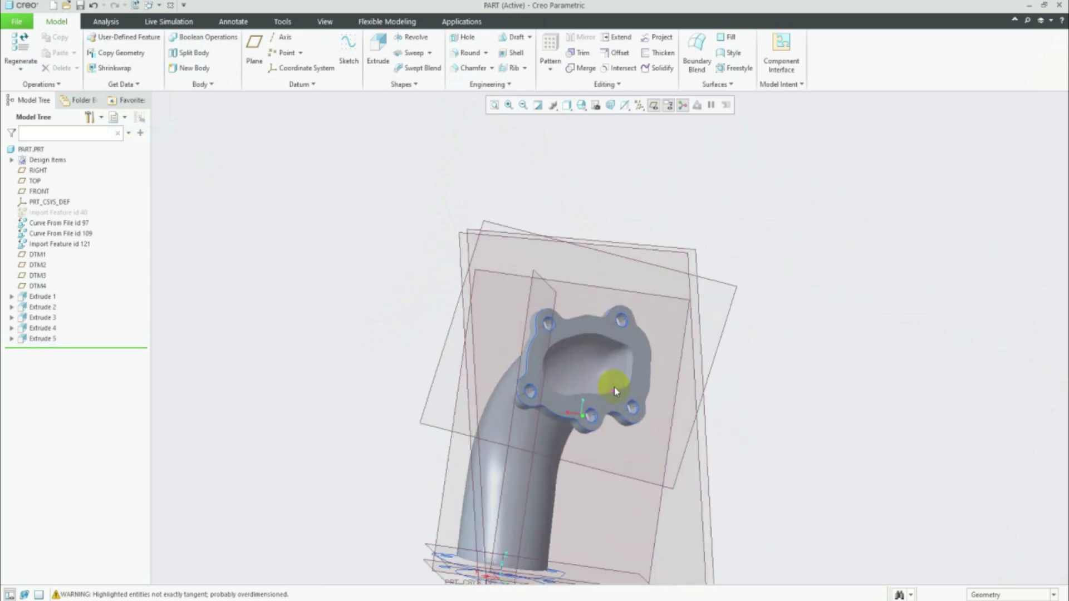
scroll(613, 386, "down", 3)
left_click(670, 390)
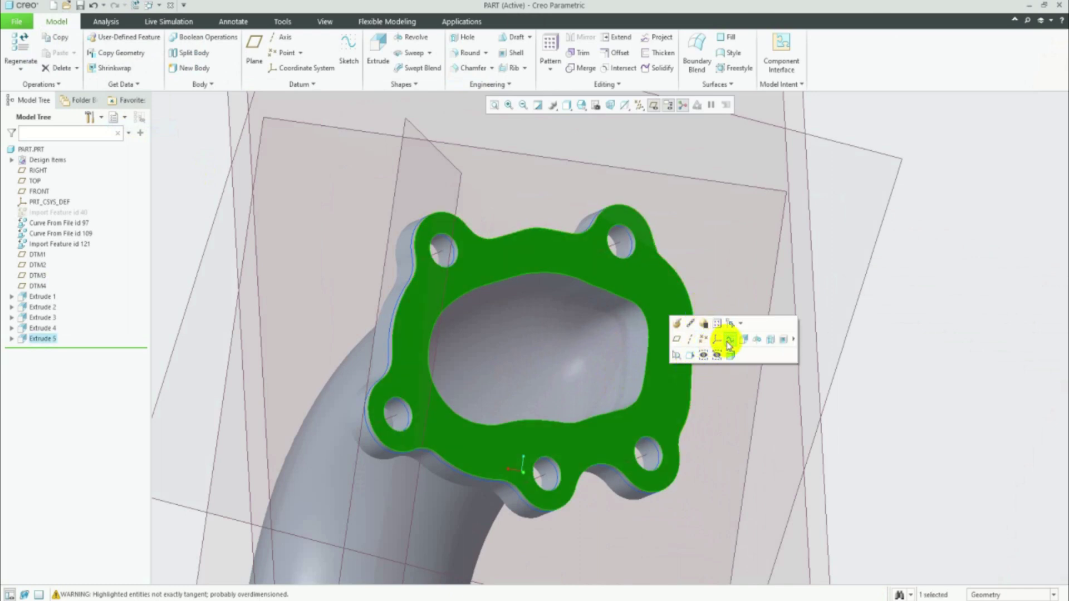
left_click(729, 341)
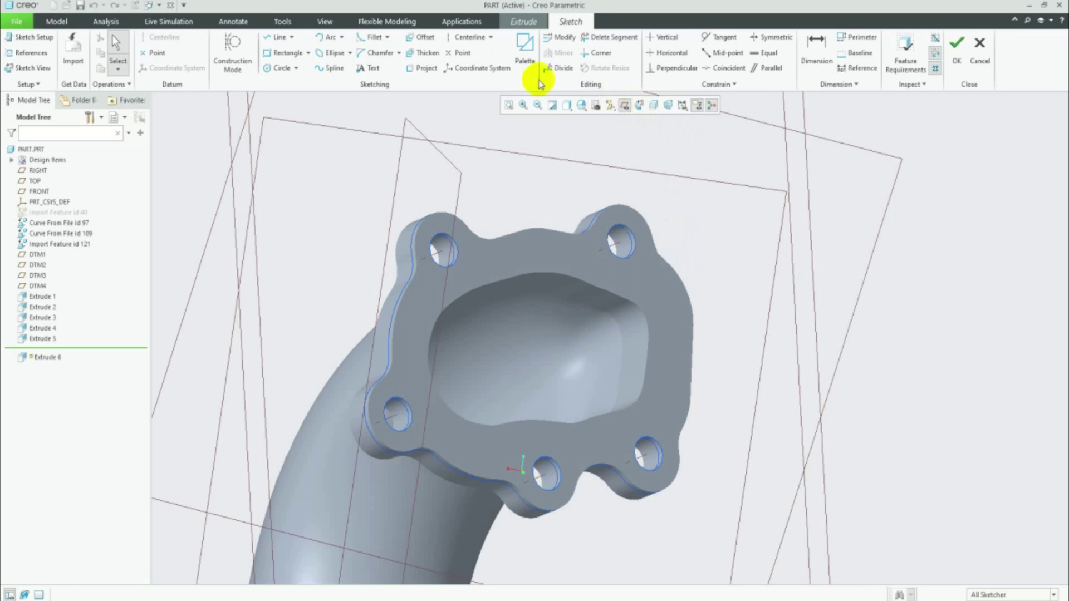
- Switch to wireframe and project the pipe's inner opening edge into the sketch
left_click(567, 105)
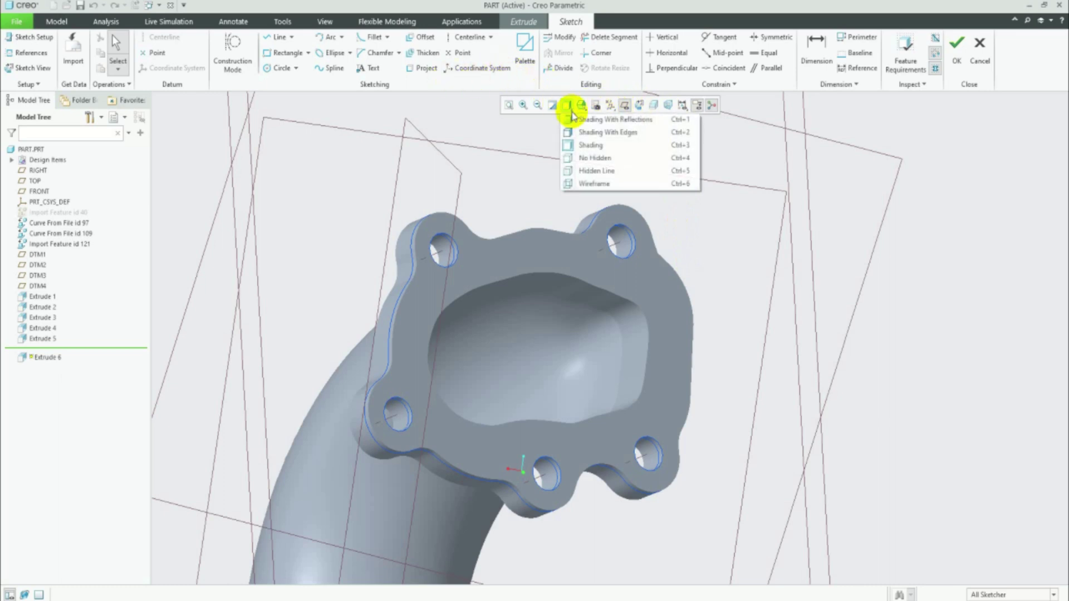
left_click(588, 184)
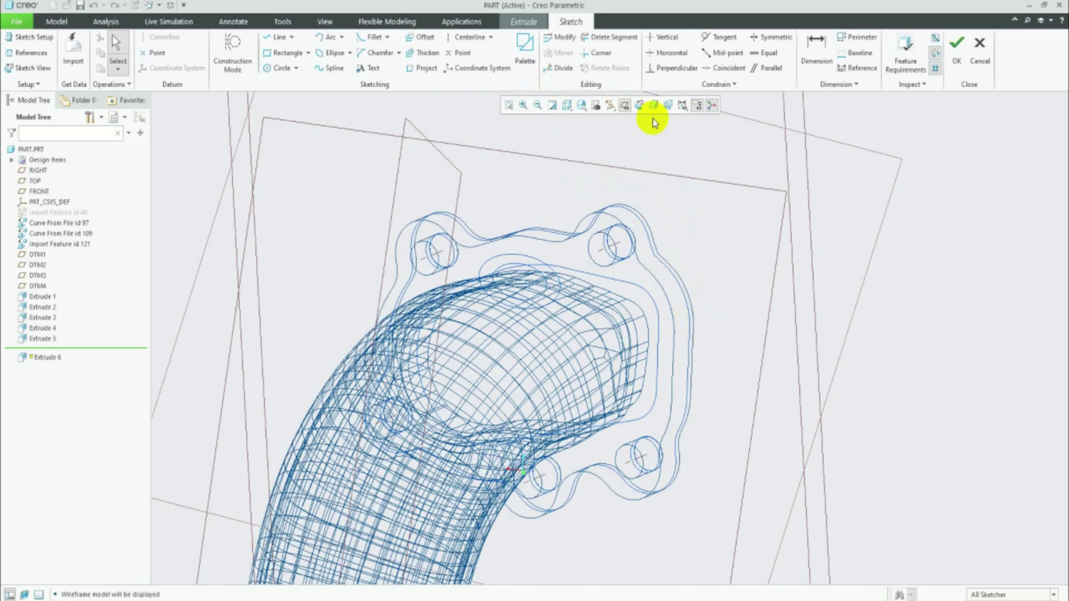
left_click(641, 106)
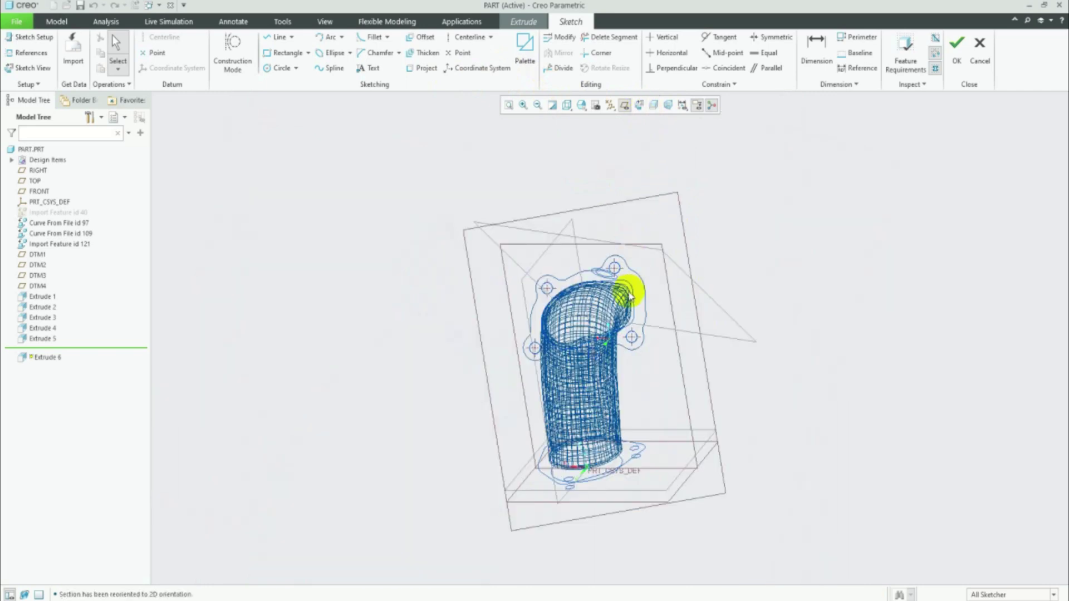
scroll(619, 279, "down", 5)
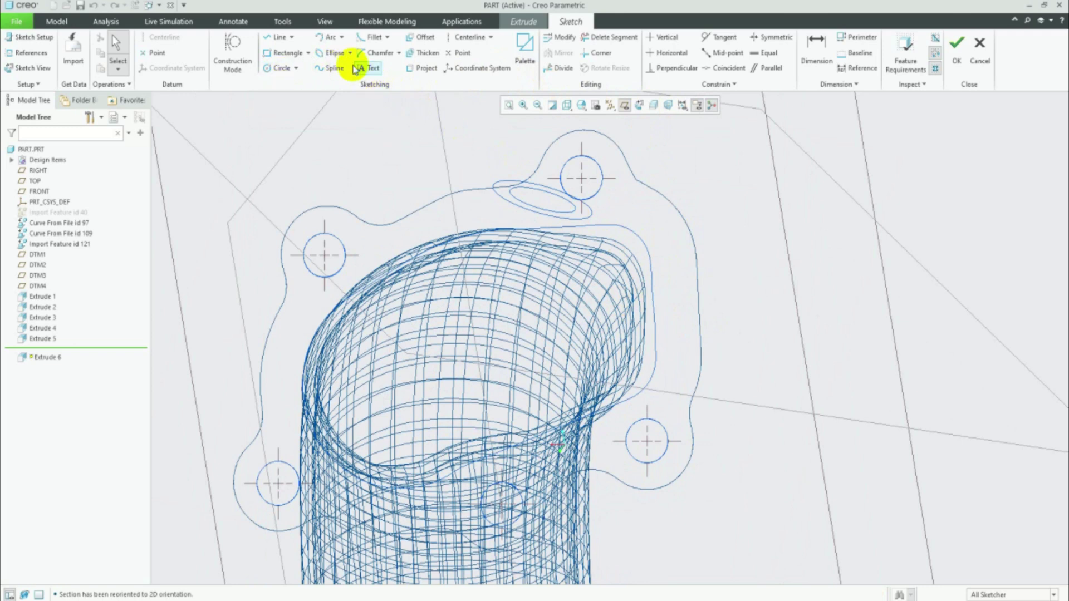
left_click(432, 73)
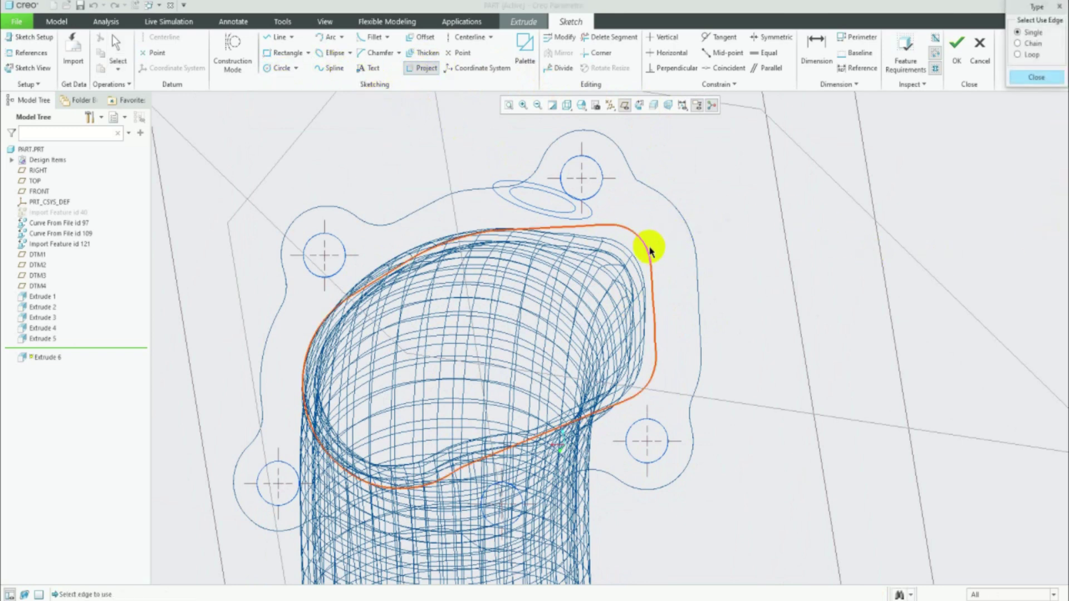
left_click(649, 240)
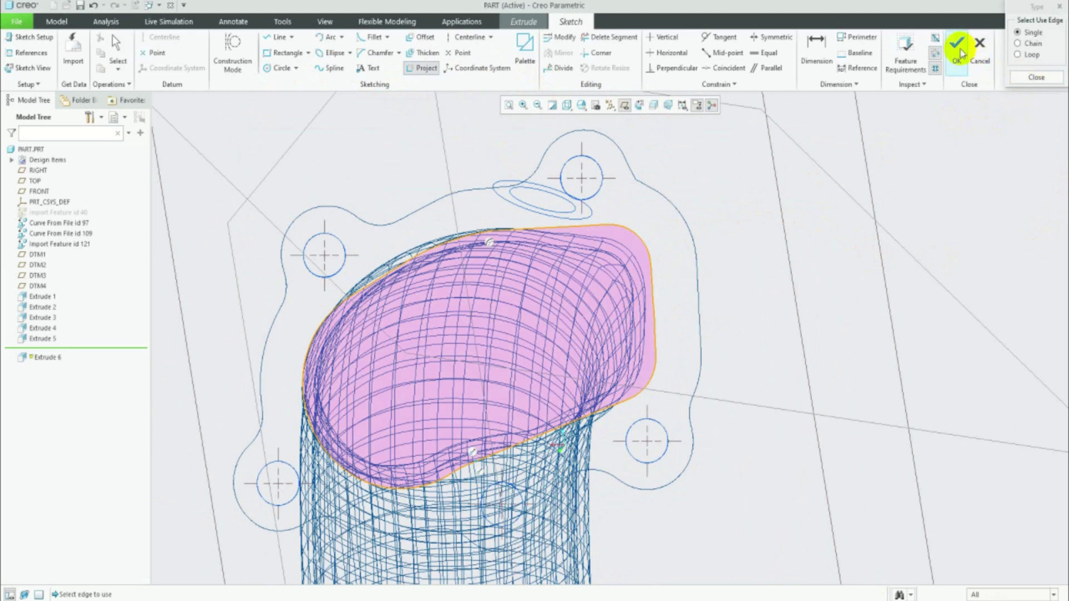
left_click(955, 51)
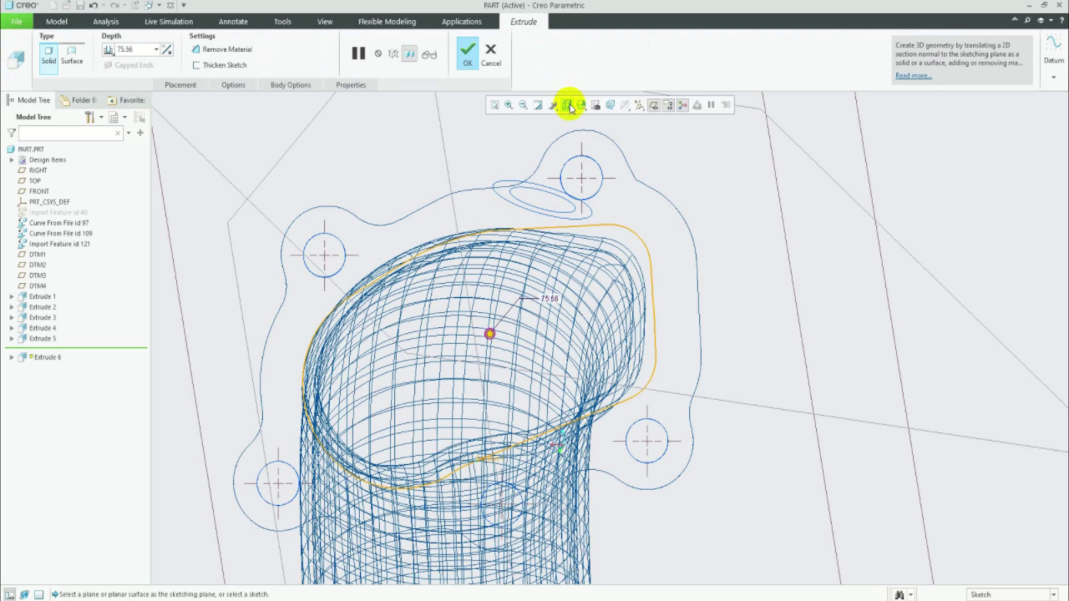
- Return the display to shaded with edges and view the whole bent pipe
left_click(568, 106)
left_click(586, 182)
left_click(569, 106)
left_click(574, 132)
middle_click_drag(689, 245, 695, 269)
scroll(690, 275, "down", 3)
middle_click_drag(658, 304, 527, 332)
- Flip the extrusion toward the pipe and make it a 10.00-deep material cut
left_click(507, 346)
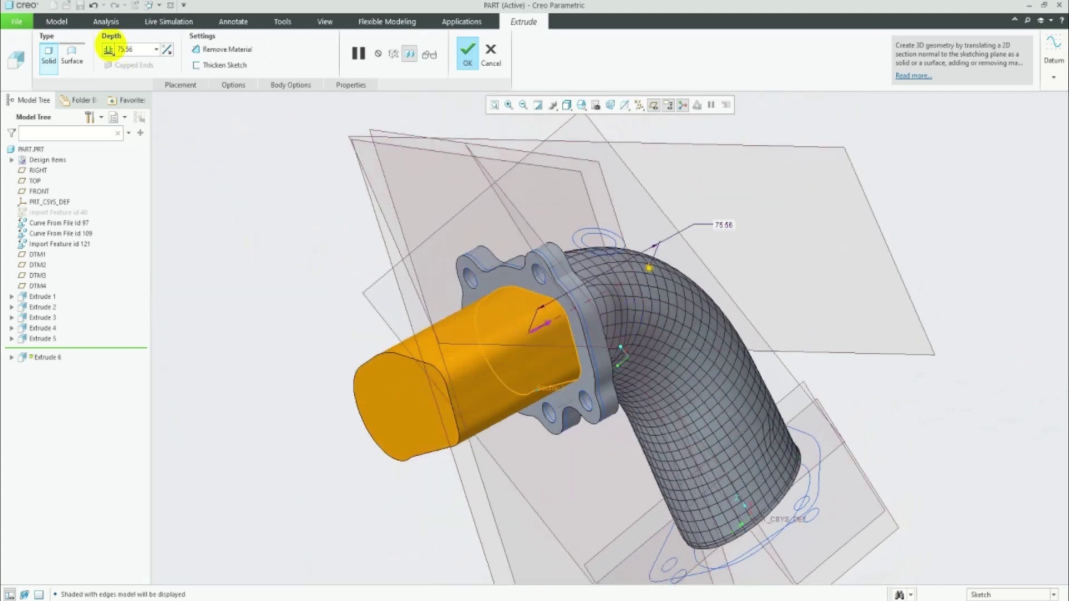
double_click(129, 49)
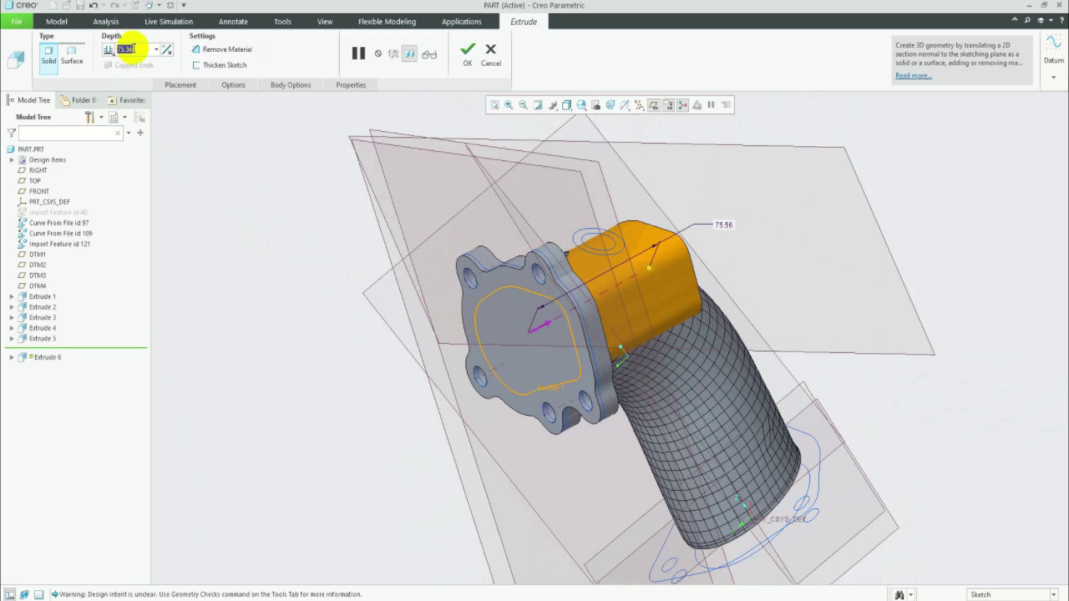
type("10")
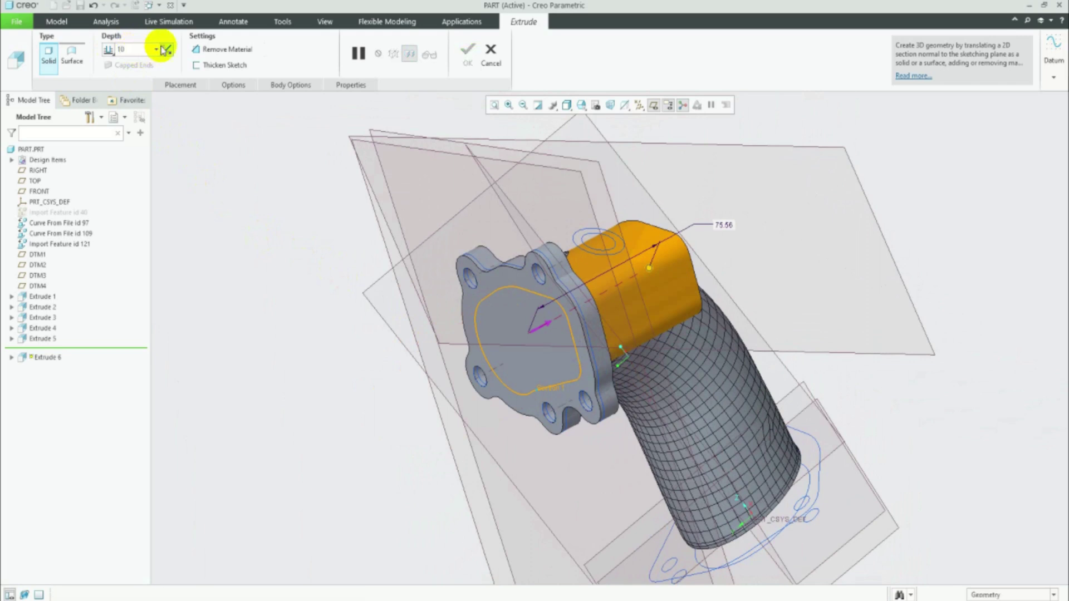
left_click(210, 38)
left_click(209, 49)
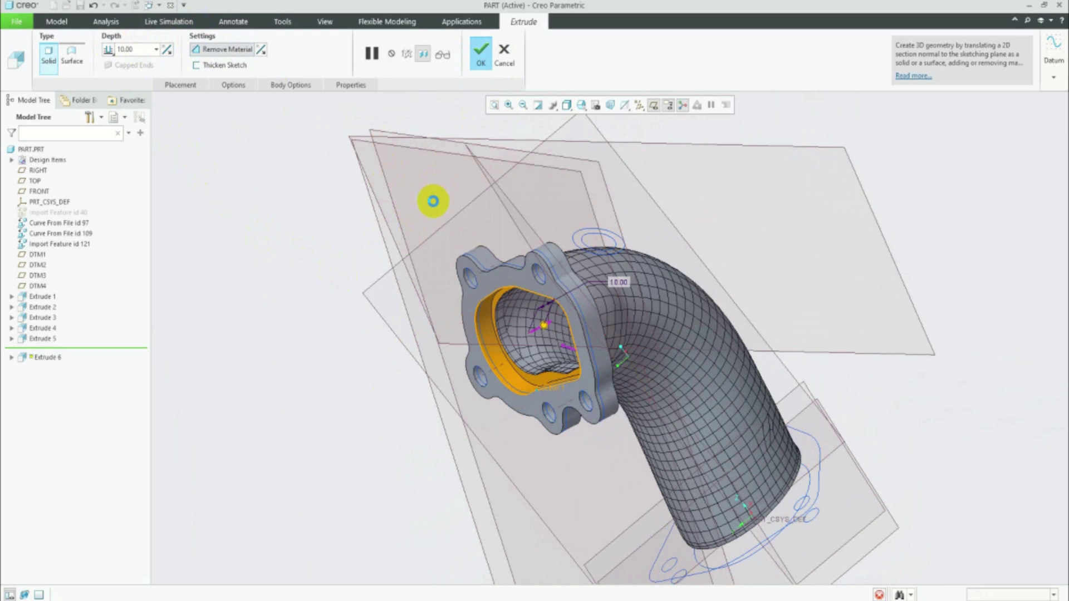
middle_click(433, 201)
left_click(311, 256)
mouse_move(309, 270)
middle_mouse_down()
mouse_move(358, 273)
mouse_move(410, 252)
mouse_move(424, 286)
mouse_move(399, 265)
mouse_move(419, 243)
mouse_move(339, 241)
middle_mouse_up()
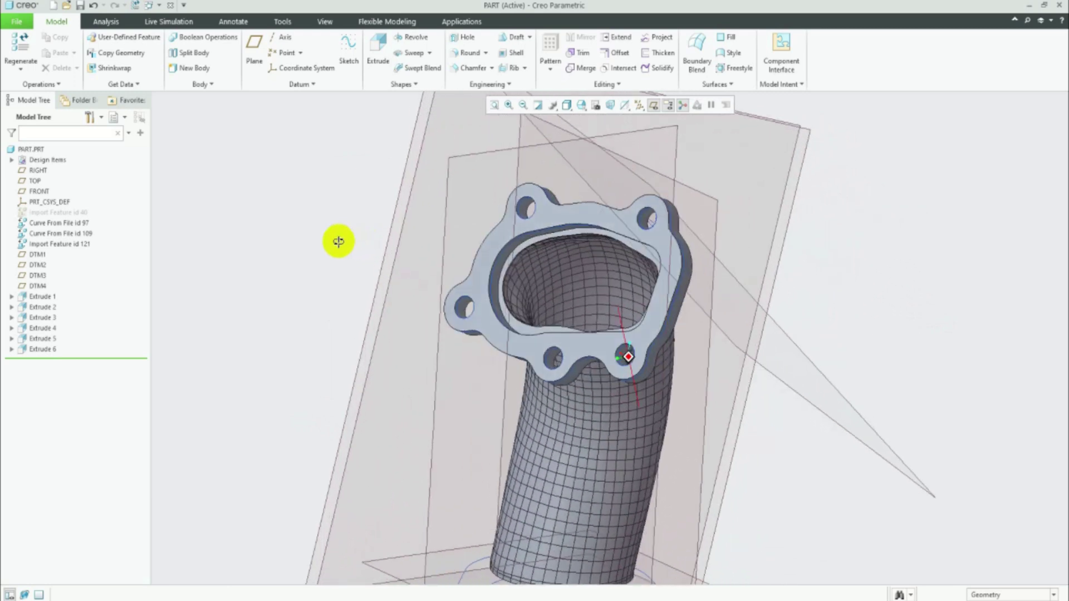
- Start a new extrusion sketched on the lower pipe end ring face, viewed straight on
key("ctrl+d")
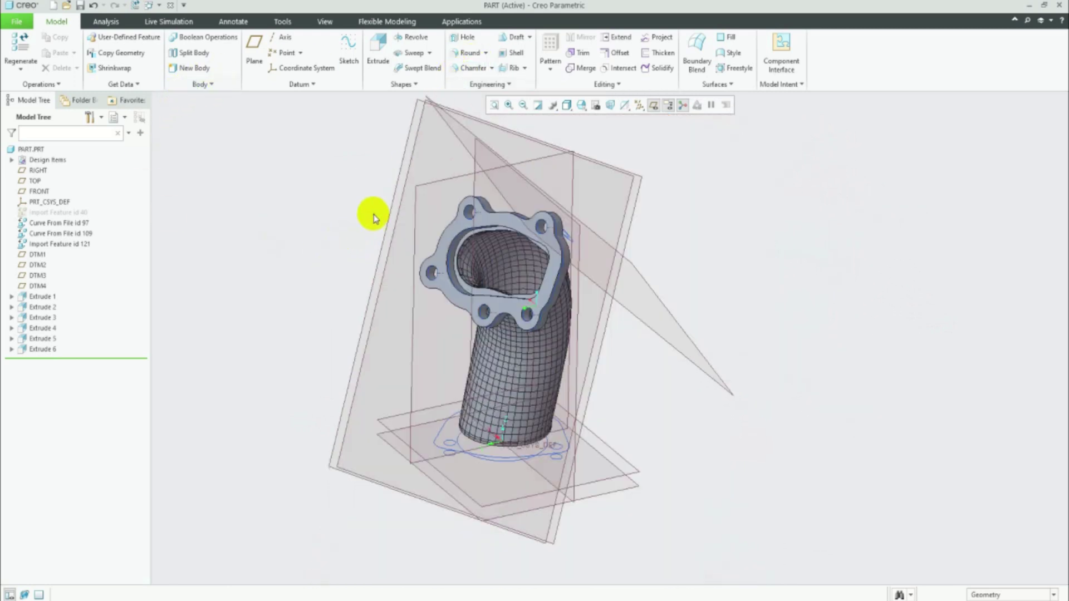
mouse_move(369, 293)
middle_mouse_down()
mouse_move(331, 256)
mouse_move(245, 246)
mouse_move(230, 208)
mouse_move(255, 175)
mouse_move(610, 406)
middle_mouse_up()
scroll(548, 351, "down", 5)
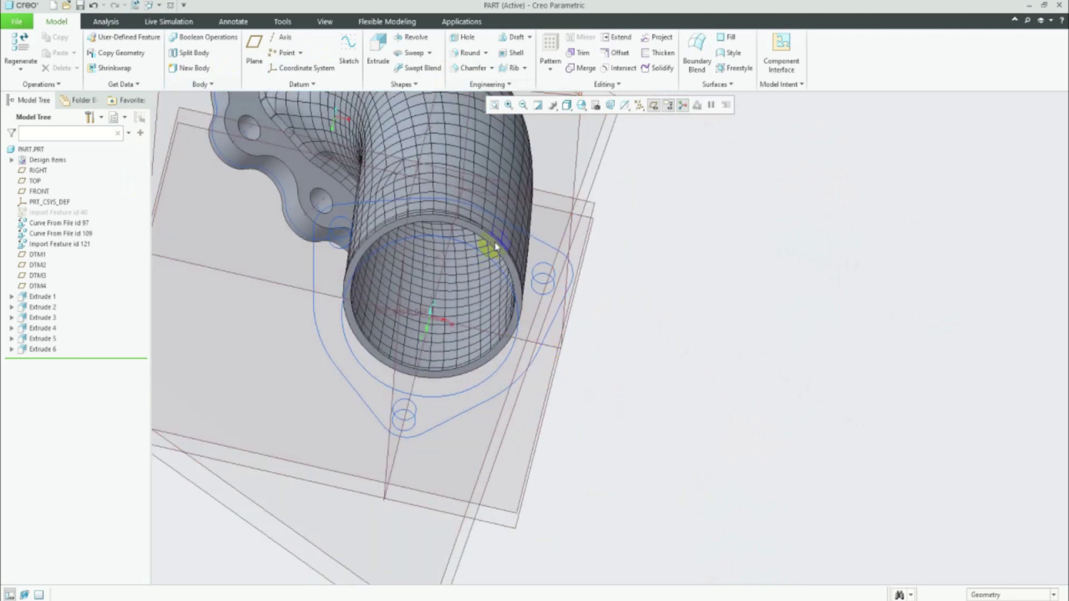
scroll(495, 246, "down", 3)
left_click(544, 248)
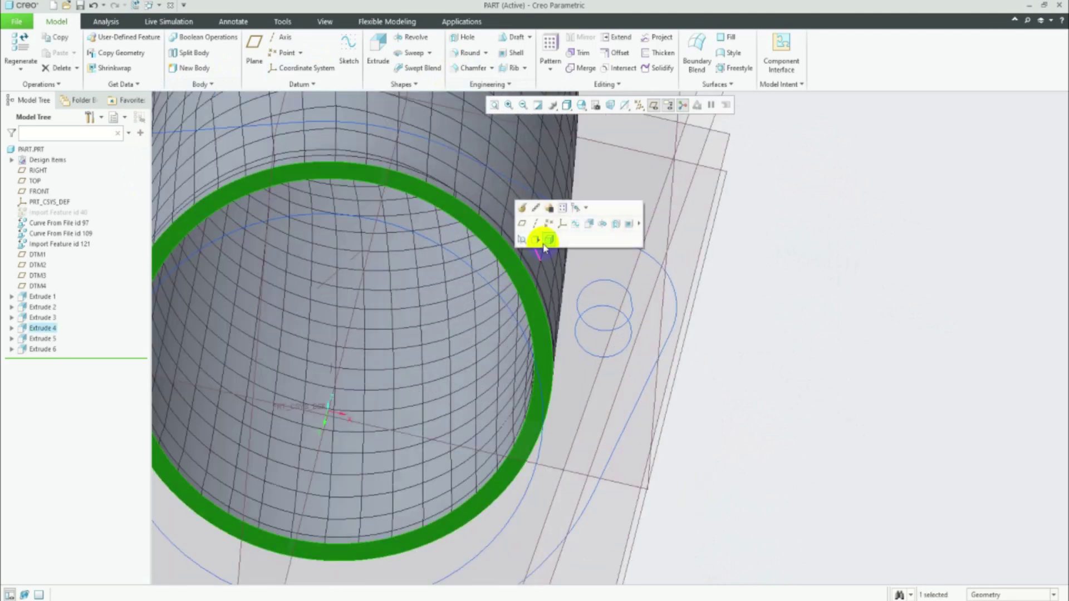
left_click(586, 227)
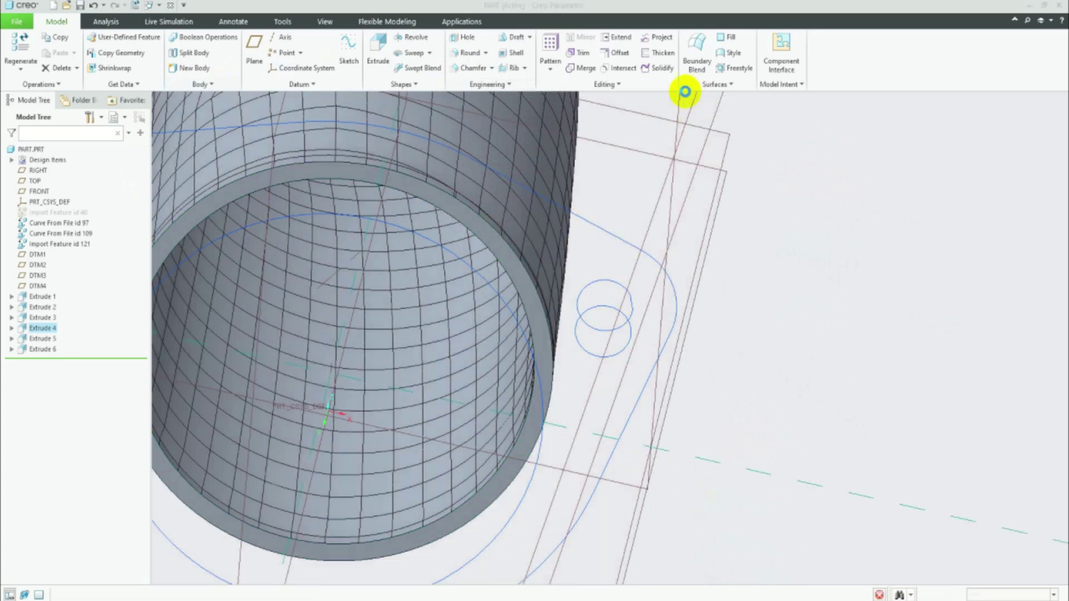
left_click(640, 107)
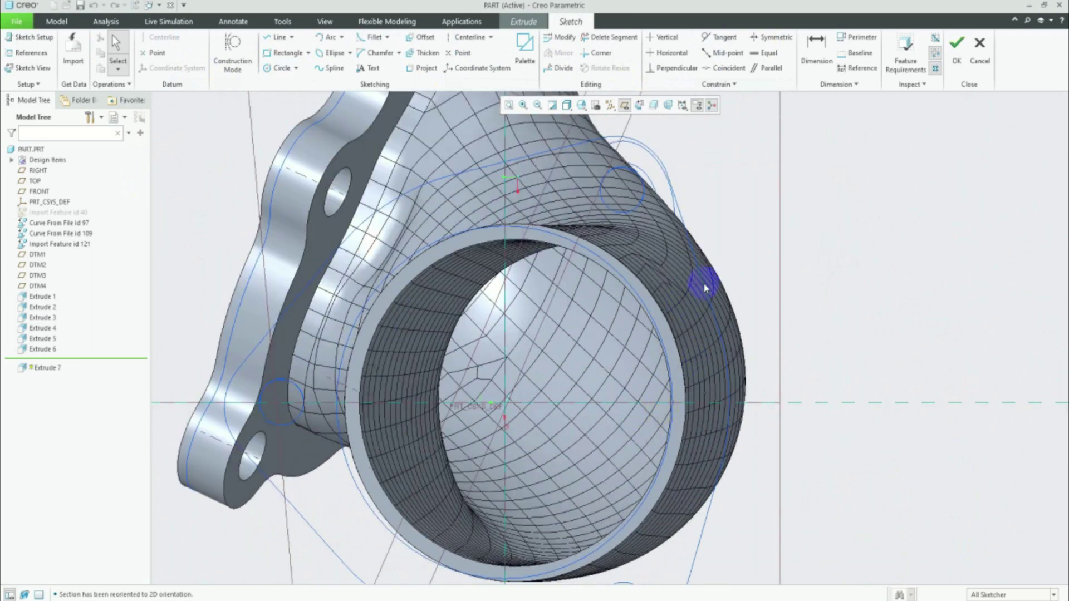
- Project the pipe end ring and flange outline loops into the sketch, then inspect from the side
left_click(425, 68)
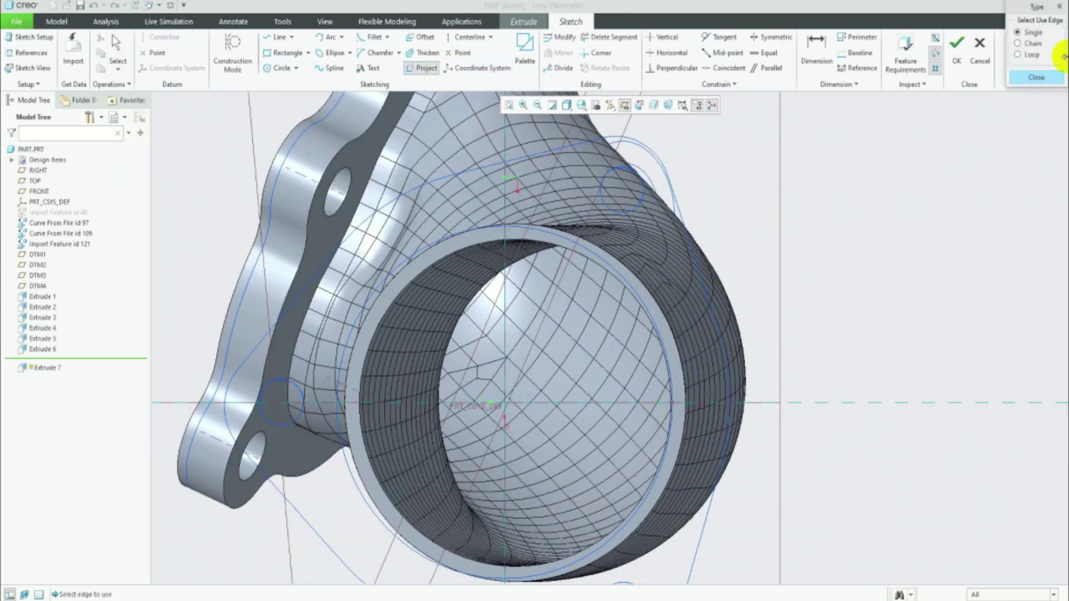
left_click(1018, 55)
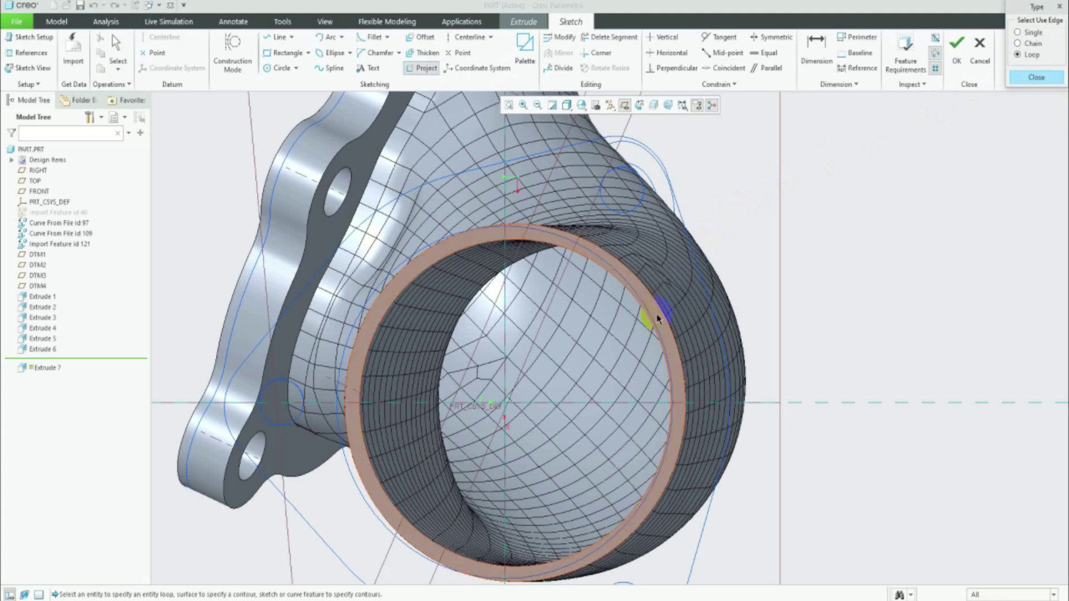
scroll(656, 318, "up", 3)
left_click(657, 319)
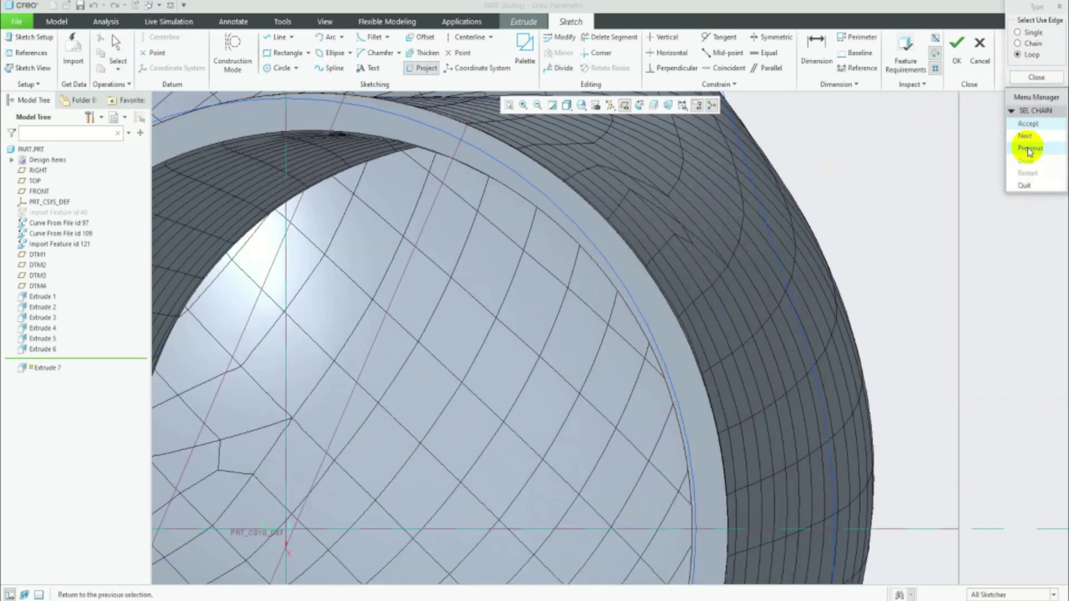
left_click(1030, 149)
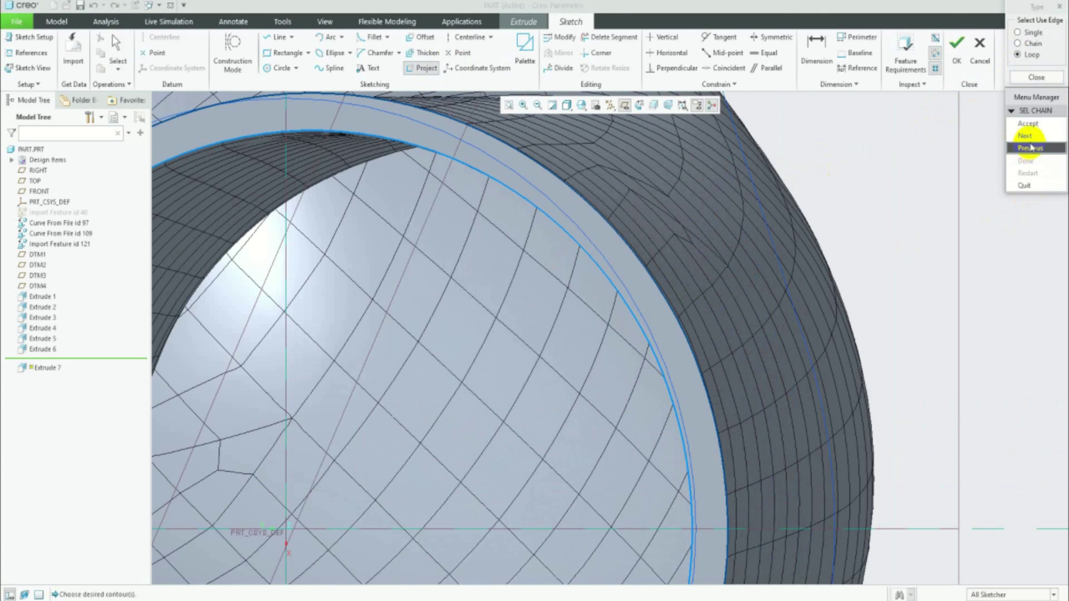
left_click(1027, 123)
scroll(987, 206, "down", 3)
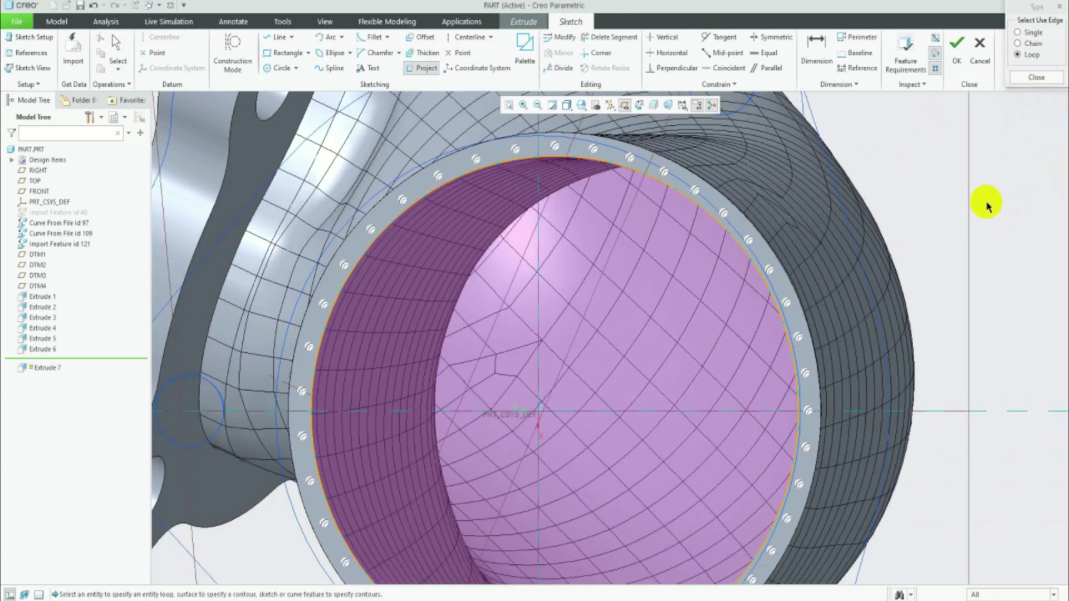
scroll(946, 206, "down", 2)
scroll(857, 162, "down", 1)
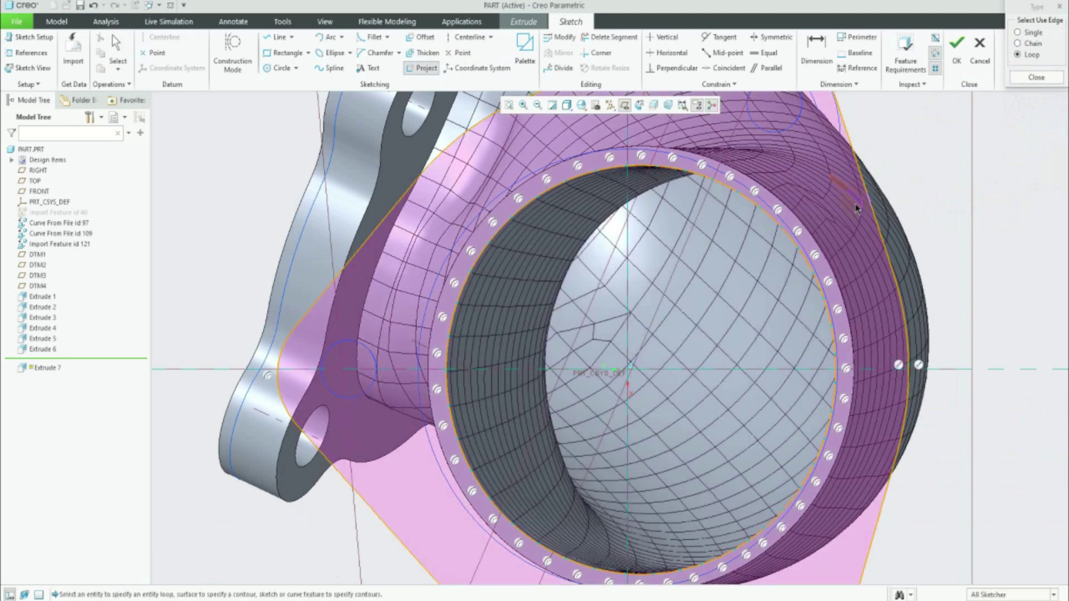
scroll(824, 244, "down", 2)
scroll(830, 241, "down", 1)
middle_click_drag(830, 241, 835, 275)
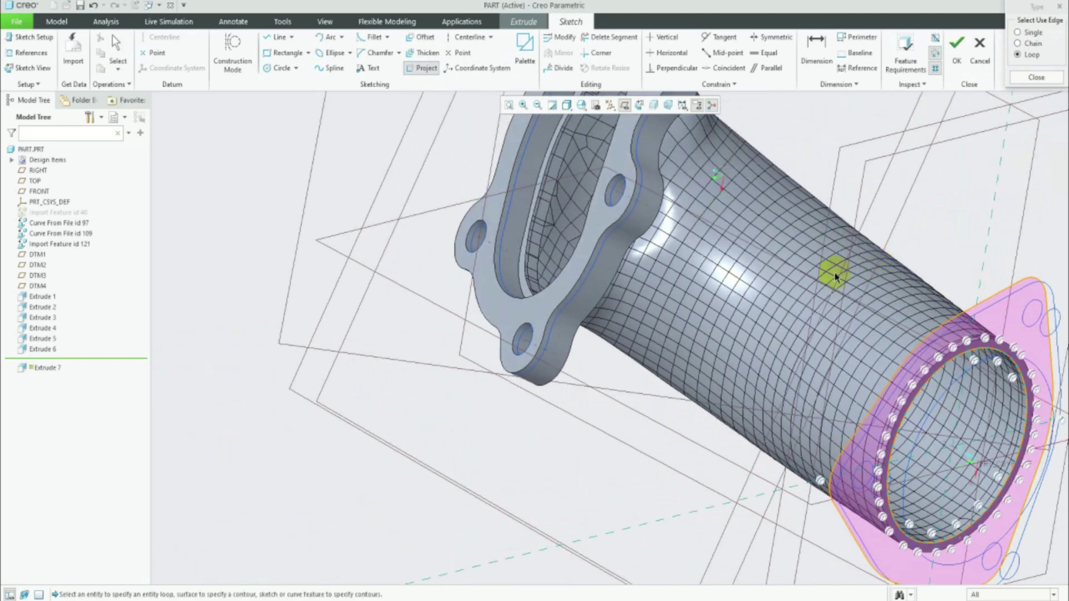
scroll(930, 310, "down", 2)
scroll(873, 304, "up", 2)
scroll(873, 304, "up", 1)
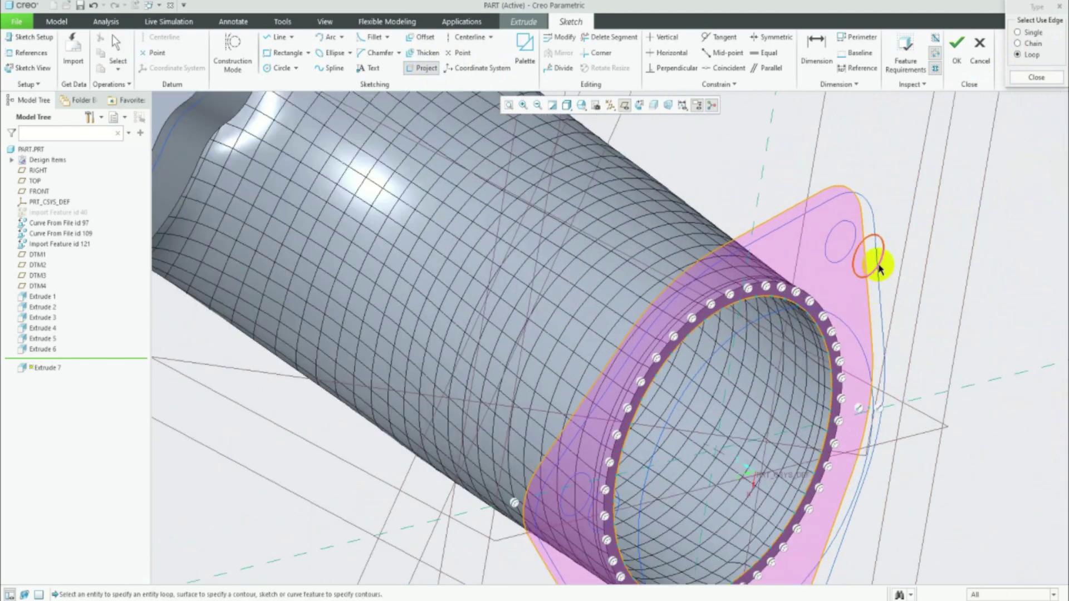
scroll(868, 321, "down", 2)
scroll(793, 421, "up", 2)
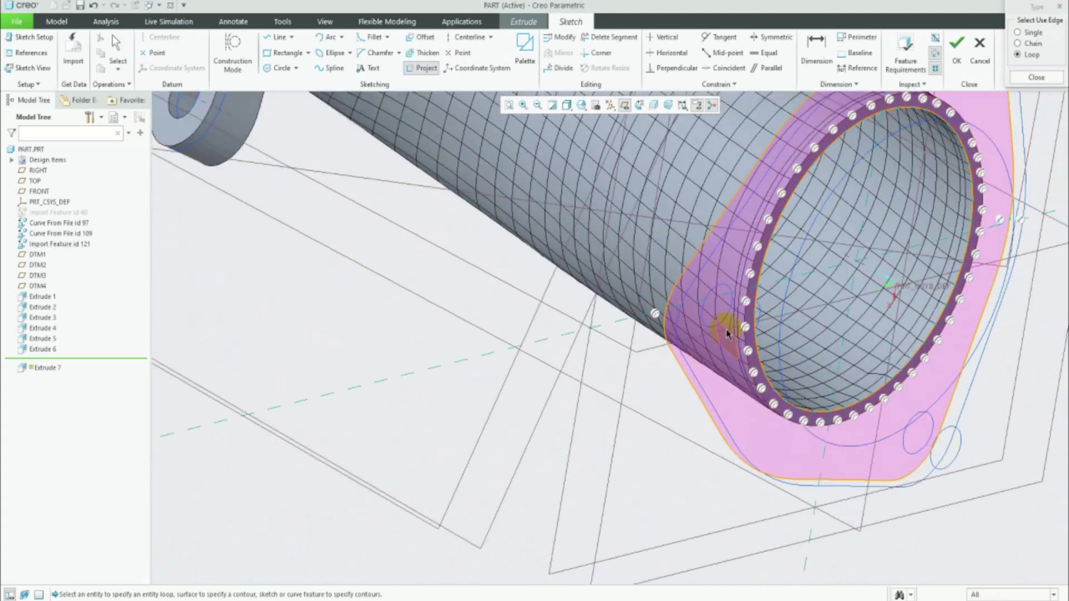
scroll(829, 491, "down", 2)
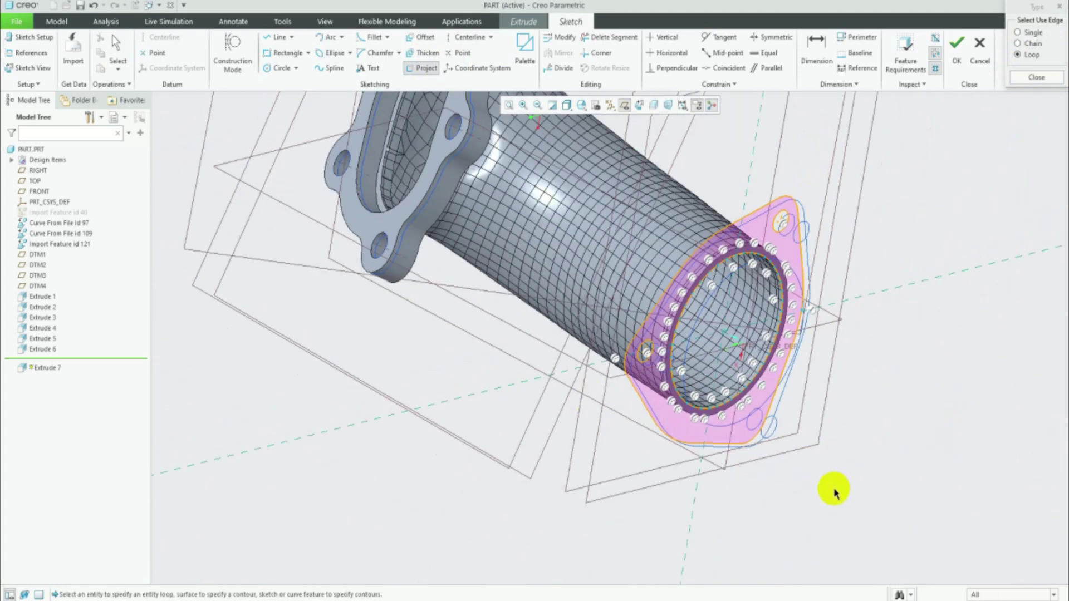
scroll(780, 445, "up", 2)
scroll(736, 390, "down", 3)
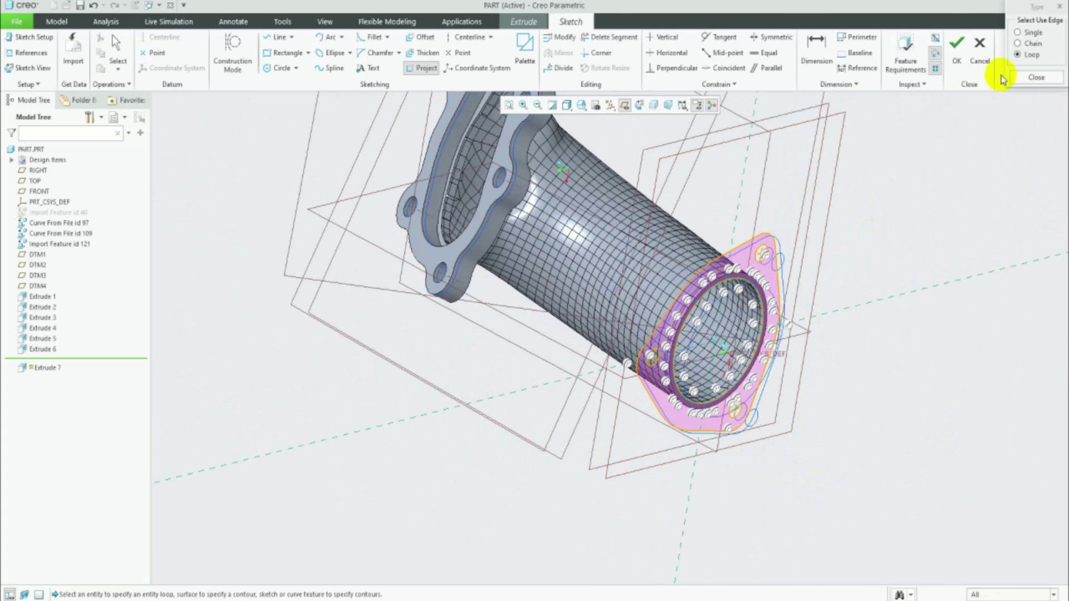
- Extrude the projected flange sketch up to the FRONT datum plane as Extrude 7
left_click(1024, 79)
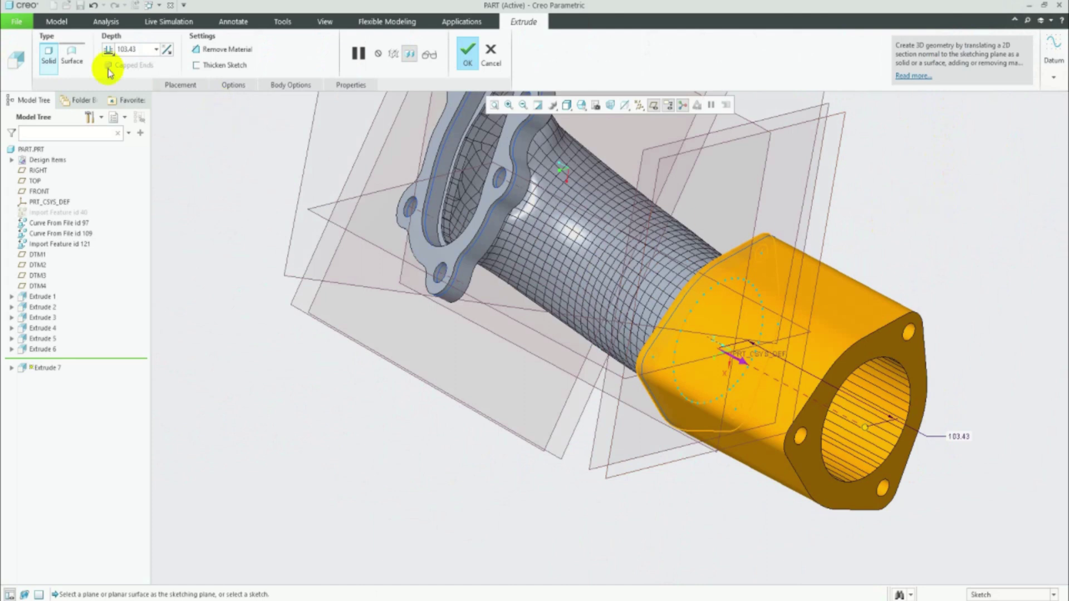
left_click(107, 51)
left_click(120, 131)
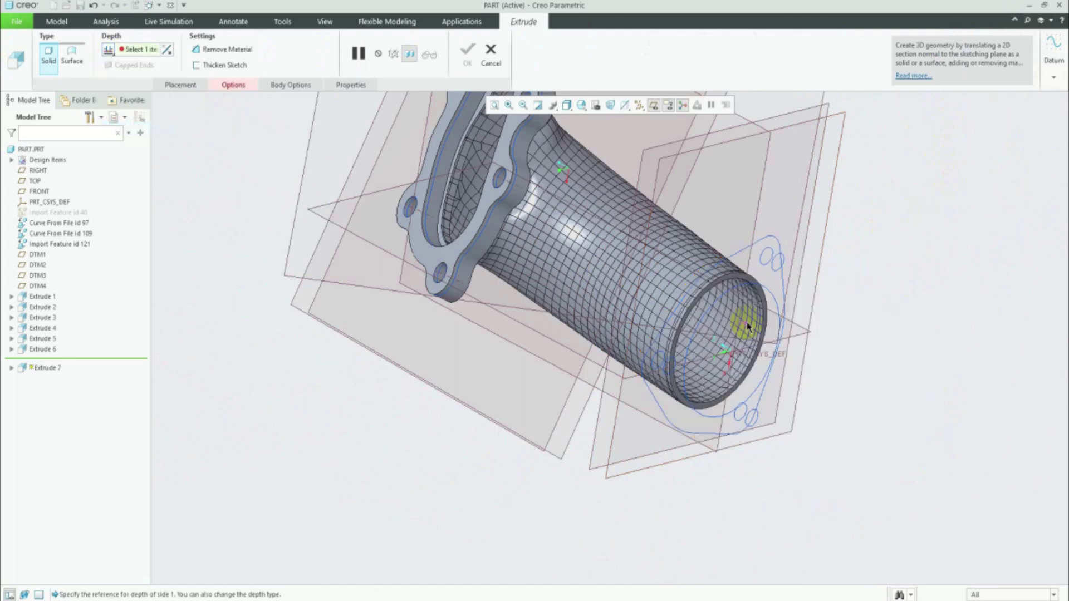
left_click(822, 273)
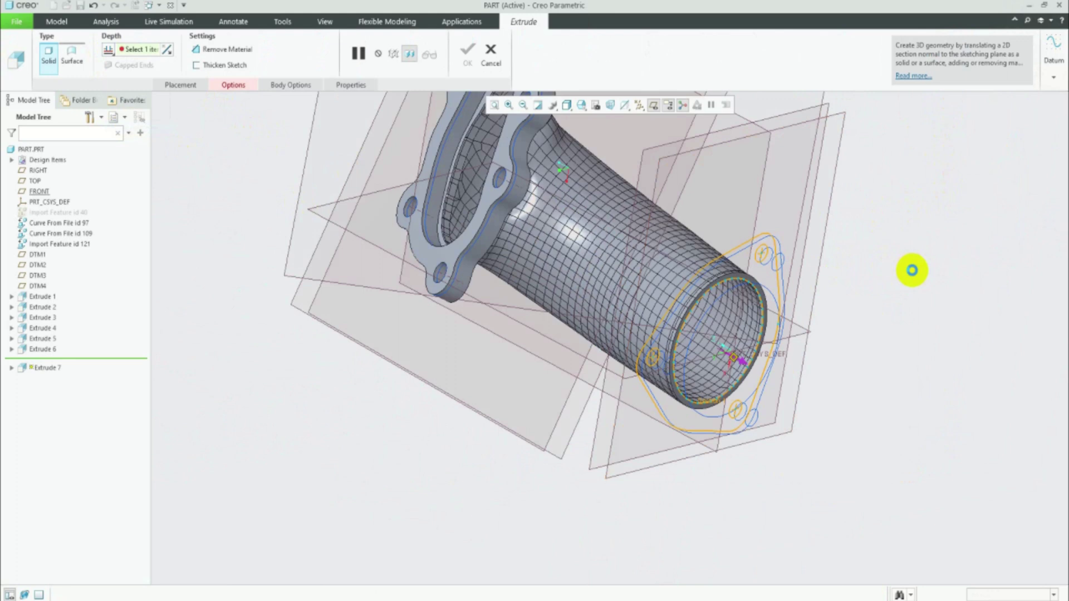
left_click(466, 63)
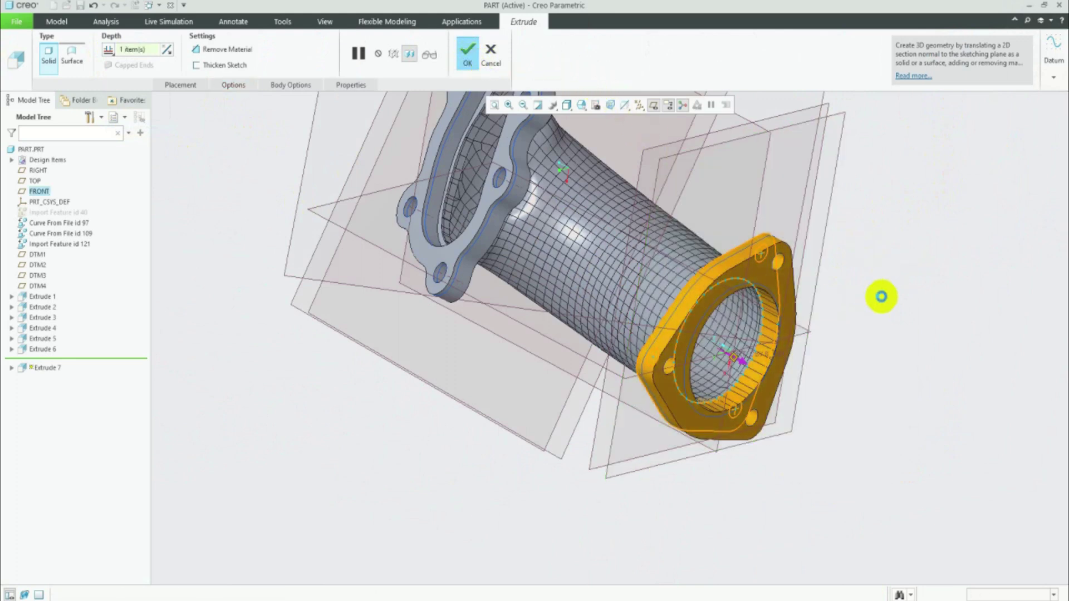
middle_click(886, 296)
left_click(889, 301)
mouse_move(893, 293)
middle_mouse_down()
mouse_move(840, 319)
mouse_move(871, 301)
mouse_move(876, 276)
middle_mouse_up()
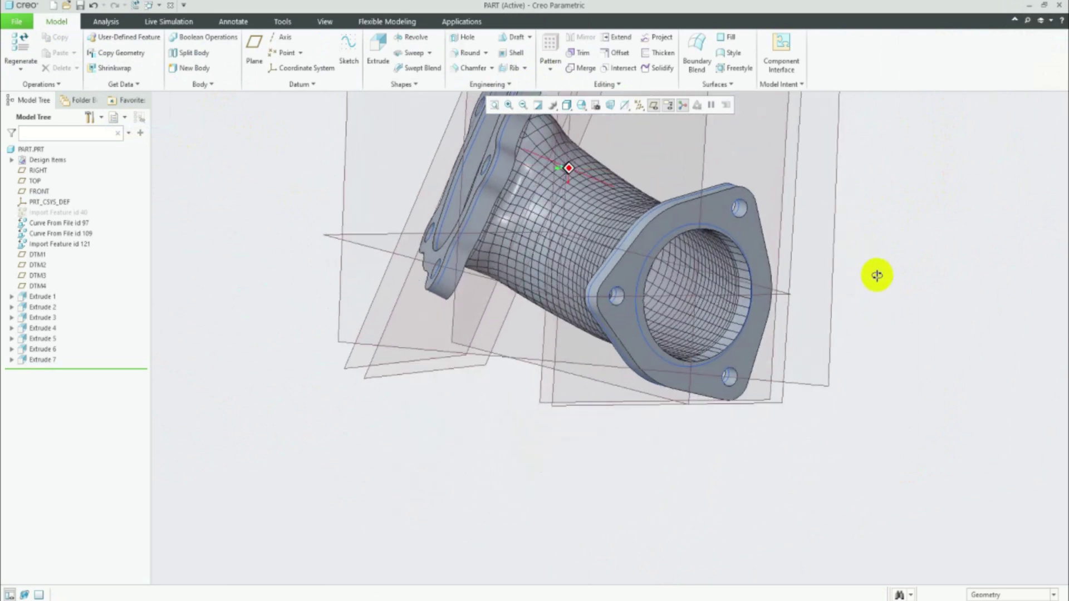
- Start an extrusion sketched on the new lower flange face, shown in wireframe
left_click(718, 209)
left_click(735, 187)
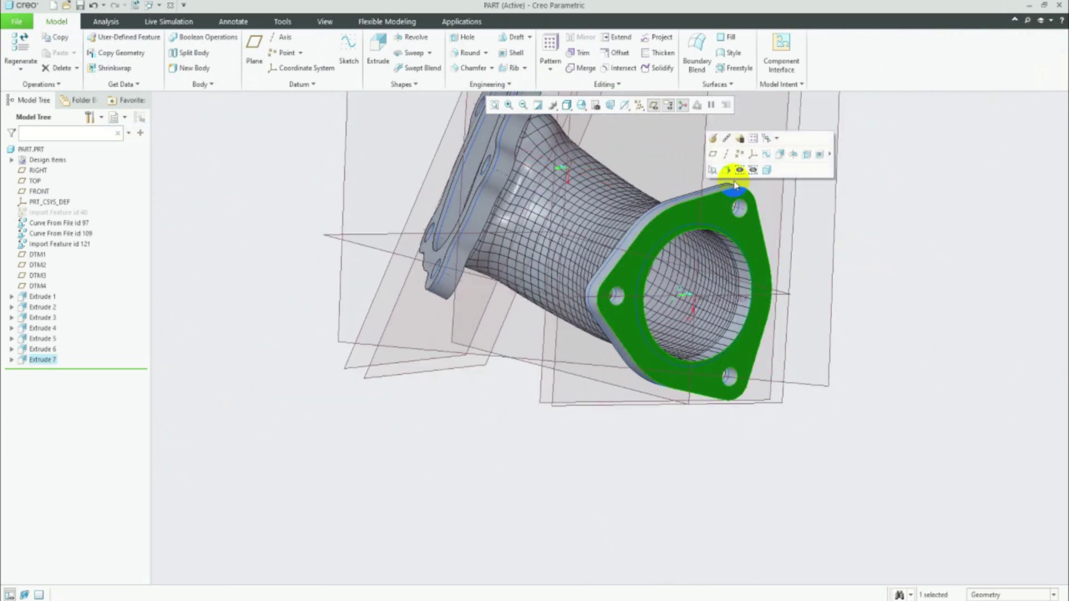
left_click(772, 157)
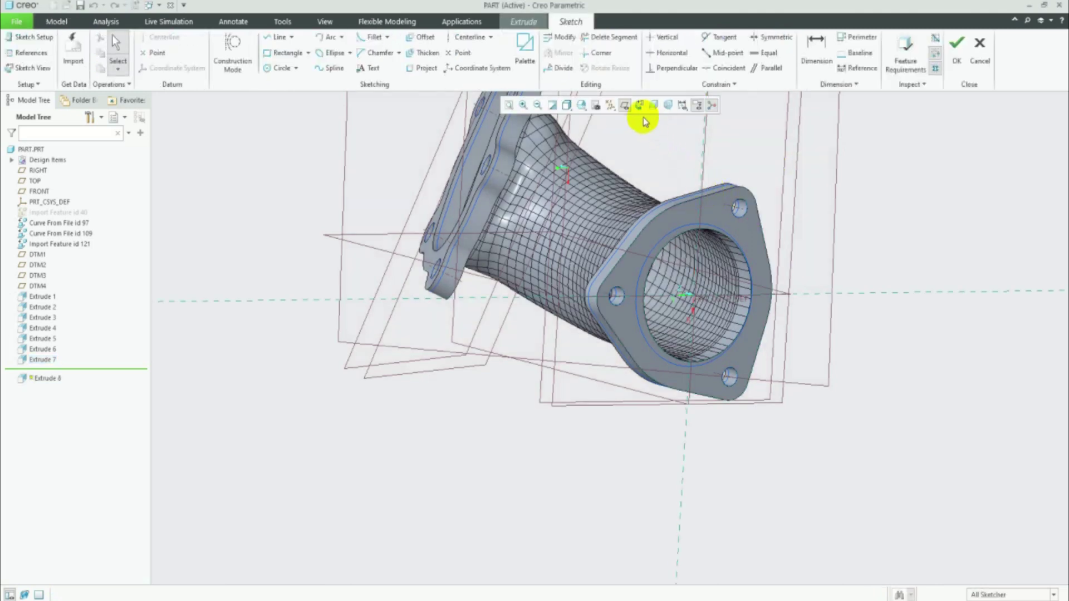
left_click(637, 107)
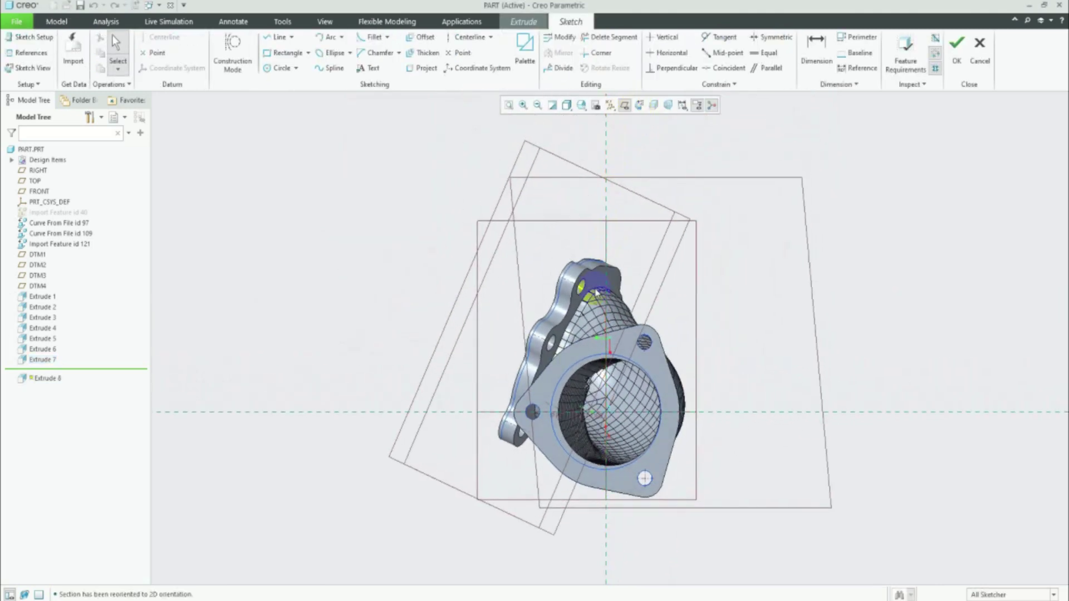
scroll(594, 410, "down", 1)
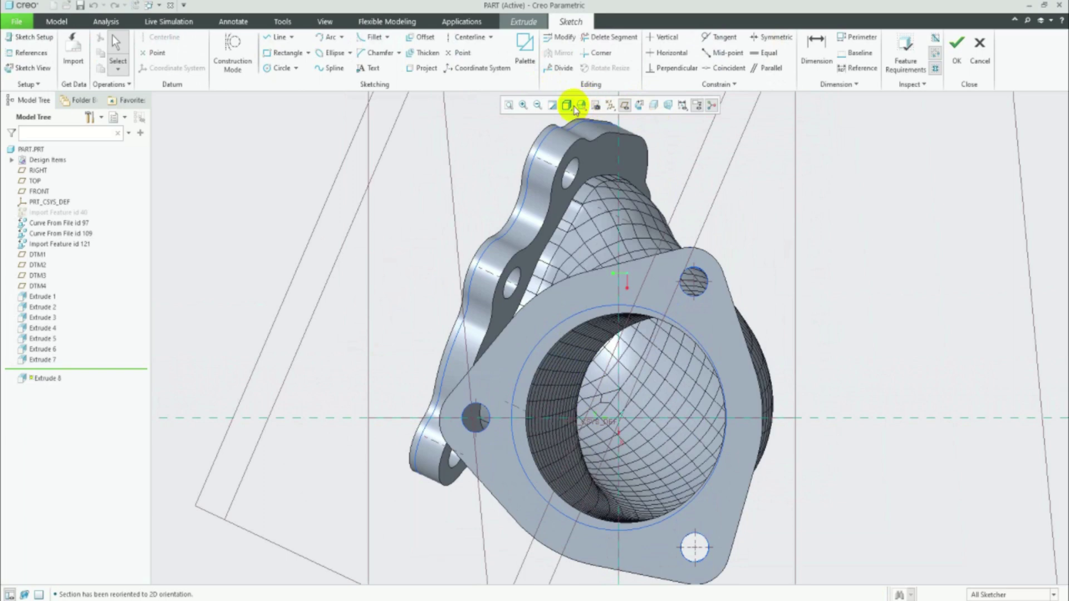
left_click(579, 105)
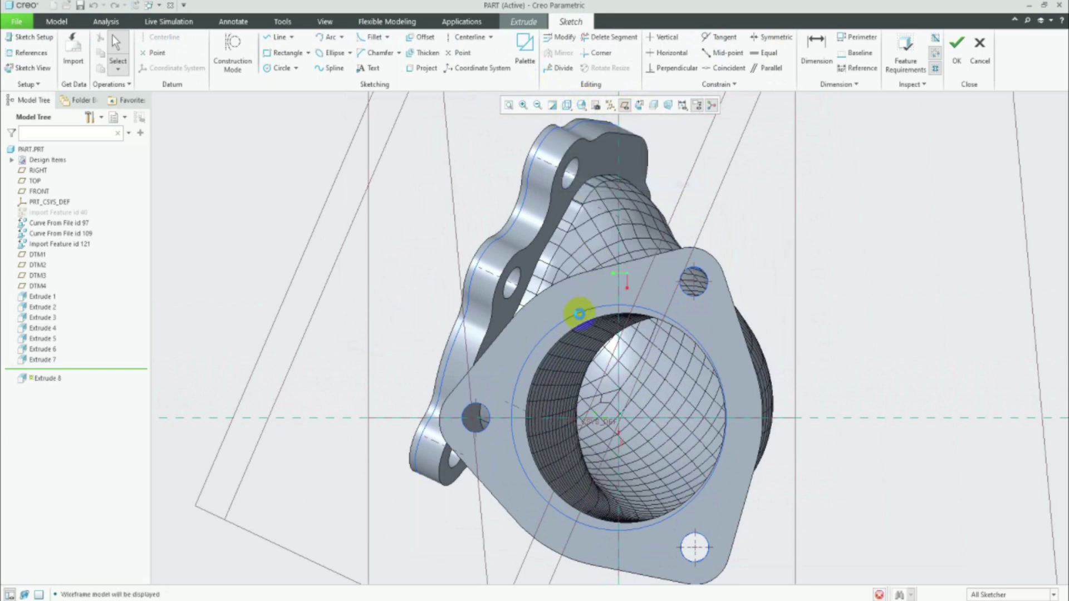
mouse_move(808, 298)
middle_mouse_down()
mouse_move(847, 289)
mouse_move(758, 289)
mouse_move(795, 280)
mouse_move(776, 256)
mouse_move(768, 272)
mouse_move(780, 272)
middle_mouse_up()
scroll(779, 302, "down", 4)
scroll(747, 303, "up", 8)
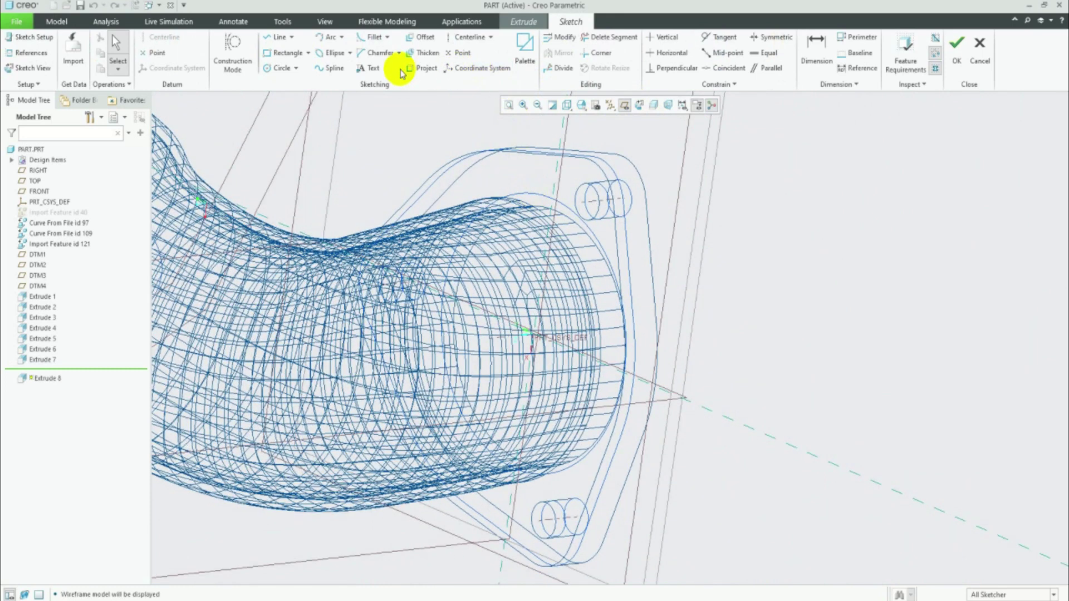
- Project the pipe's circular end edge into the sketch and return to shaded display
left_click(415, 68)
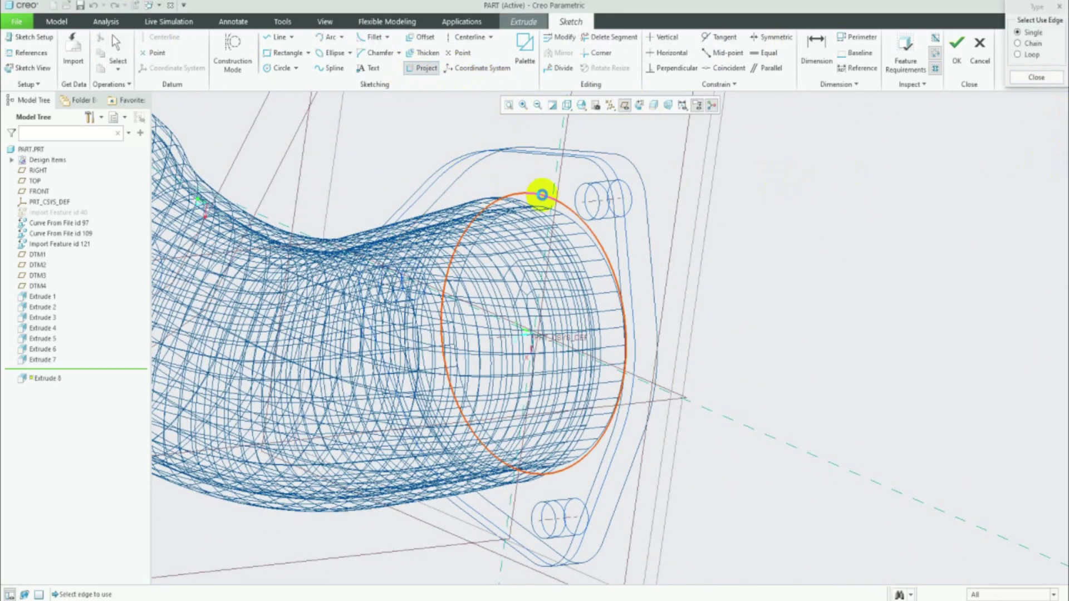
left_click(542, 195)
left_click(1036, 77)
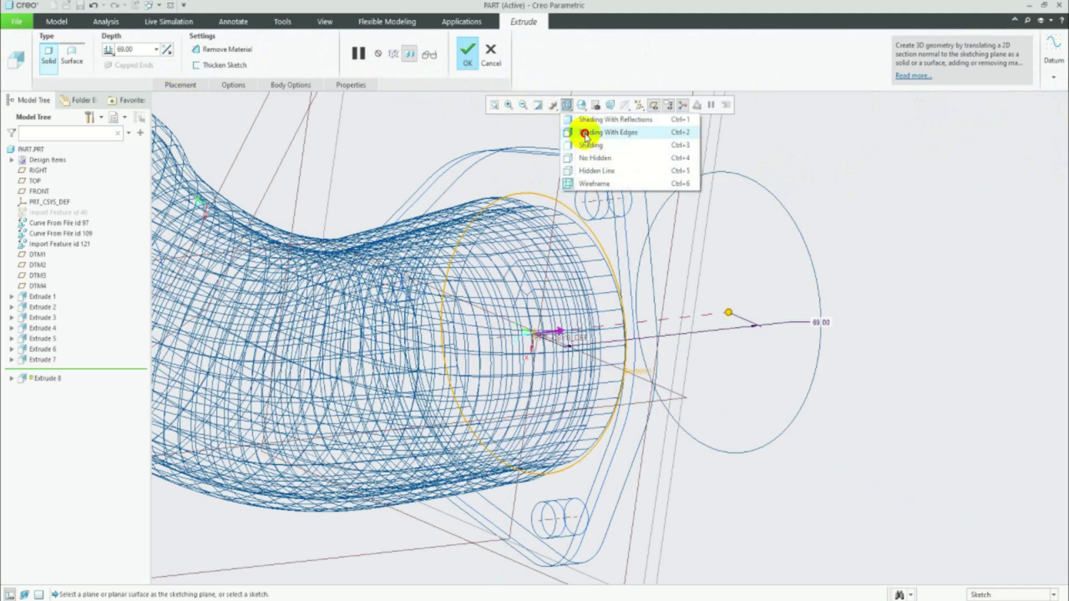
left_click(579, 132)
scroll(723, 278, "down", 3)
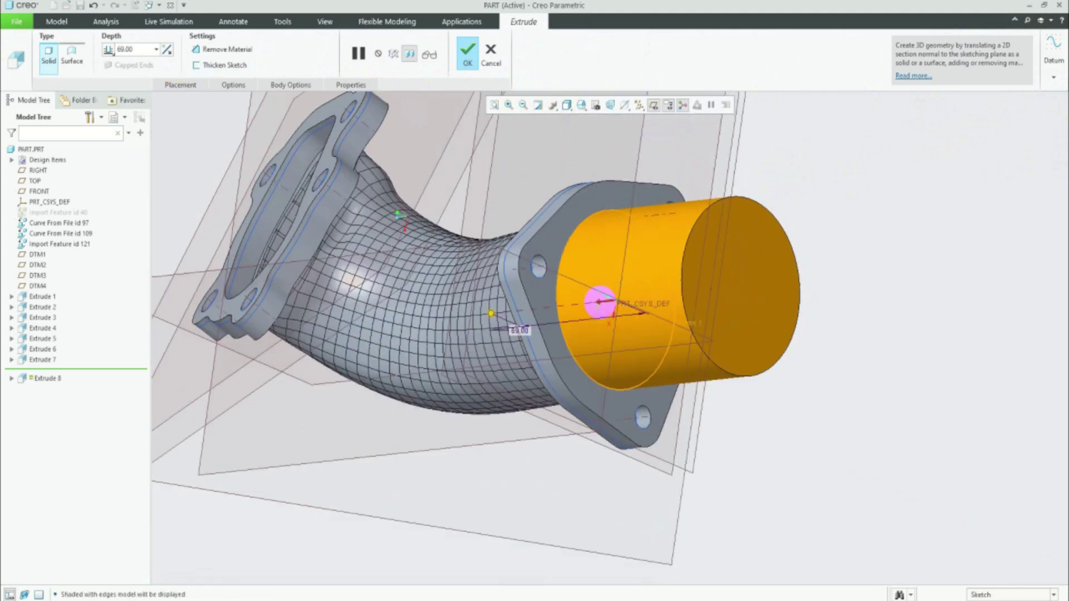
middle_click_drag(656, 306, 590, 303)
- Make the extrusion a 10 mm deep material cut and finish it as Extrude 8
left_click(137, 54)
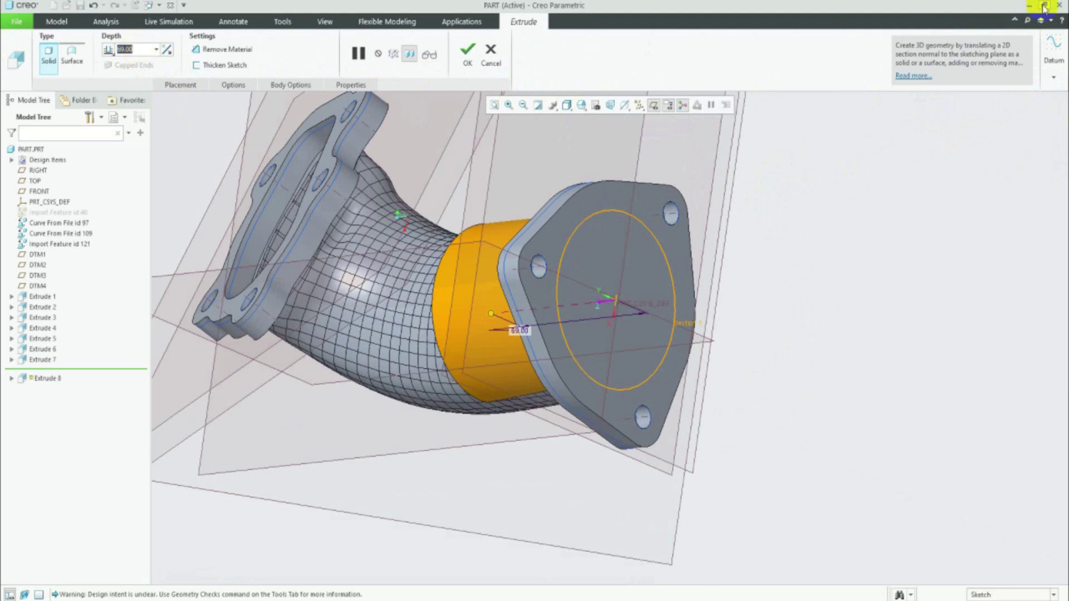
type("10")
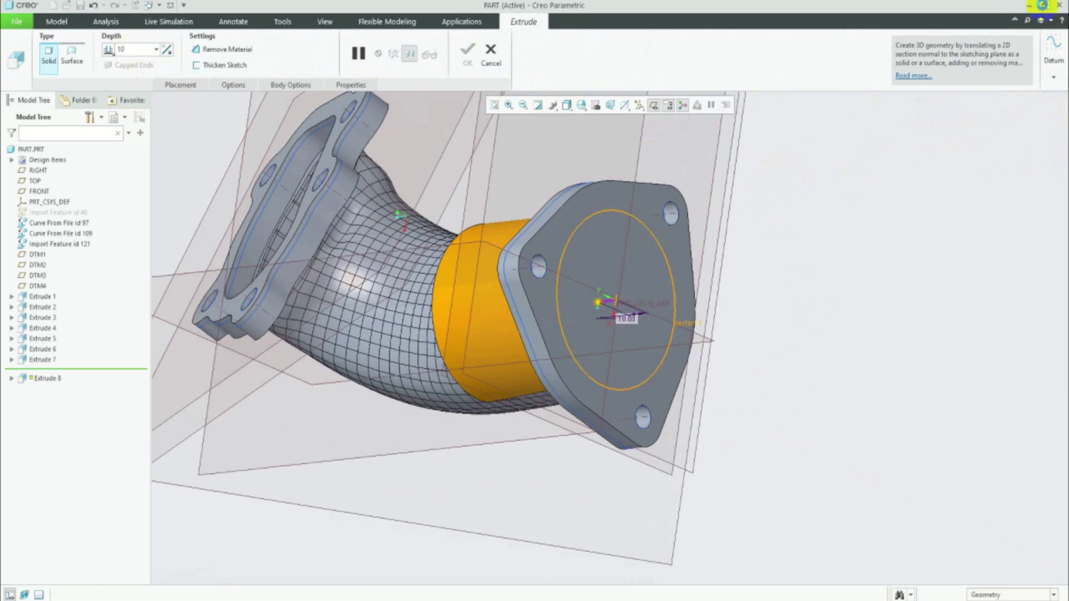
key("Return")
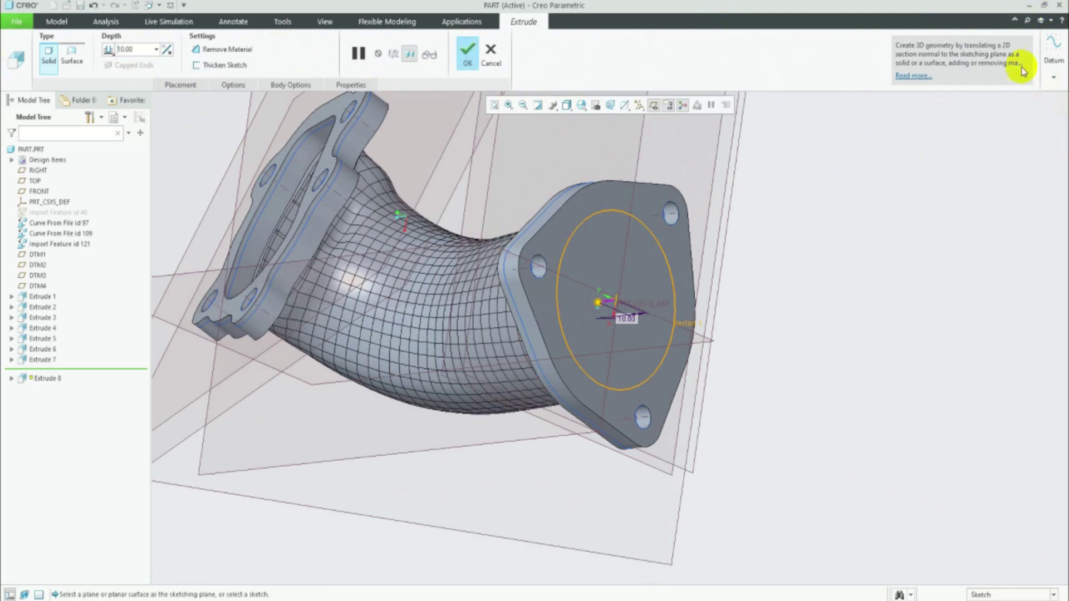
left_click(225, 49)
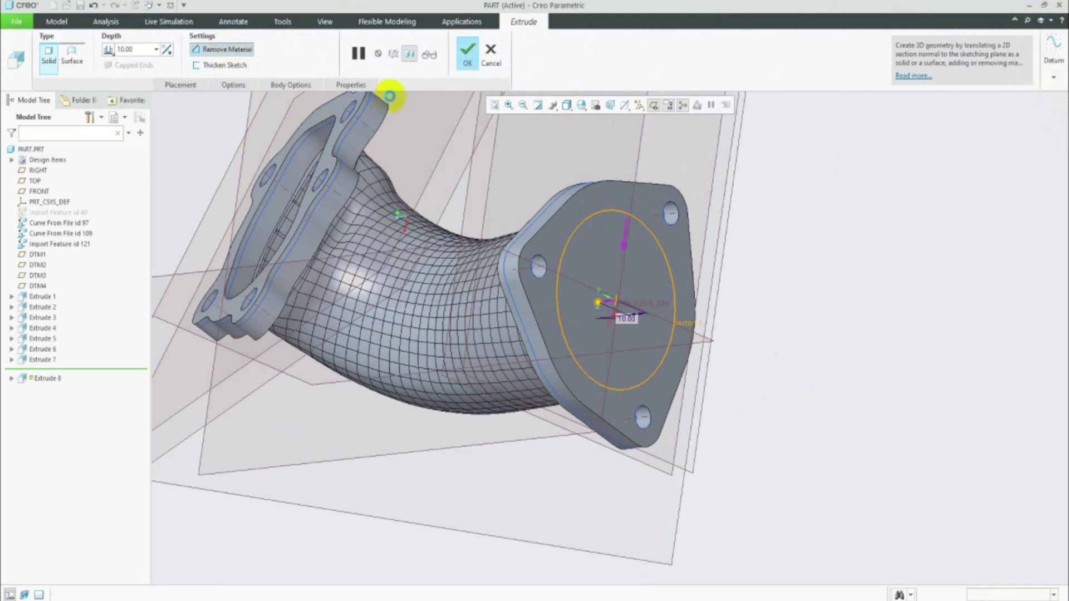
mouse_move(840, 327)
middle_mouse_down()
mouse_move(846, 335)
mouse_move(870, 315)
middle_mouse_up()
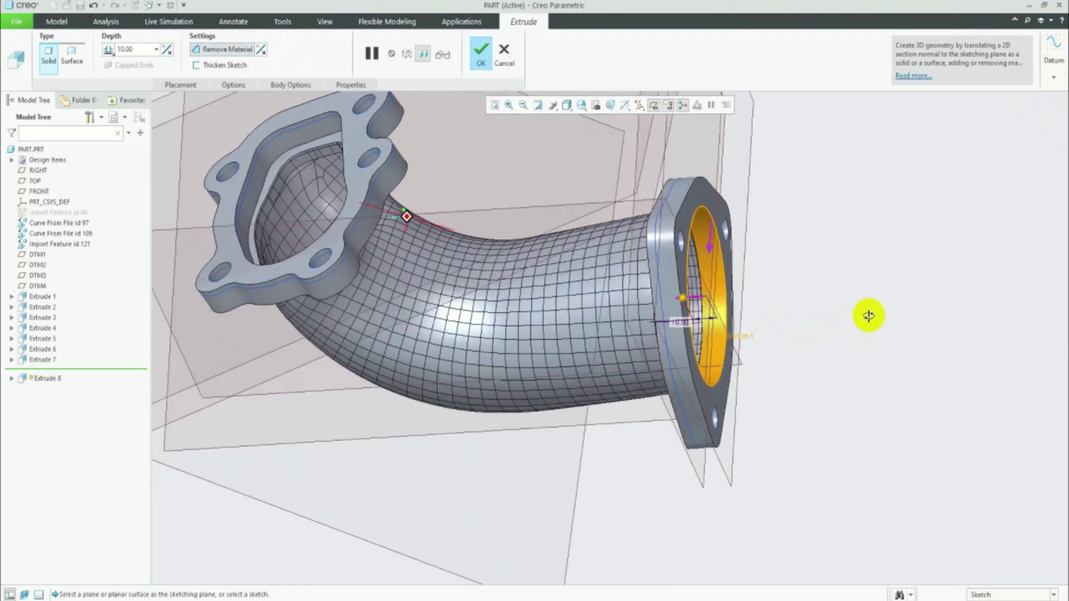
left_click(480, 54)
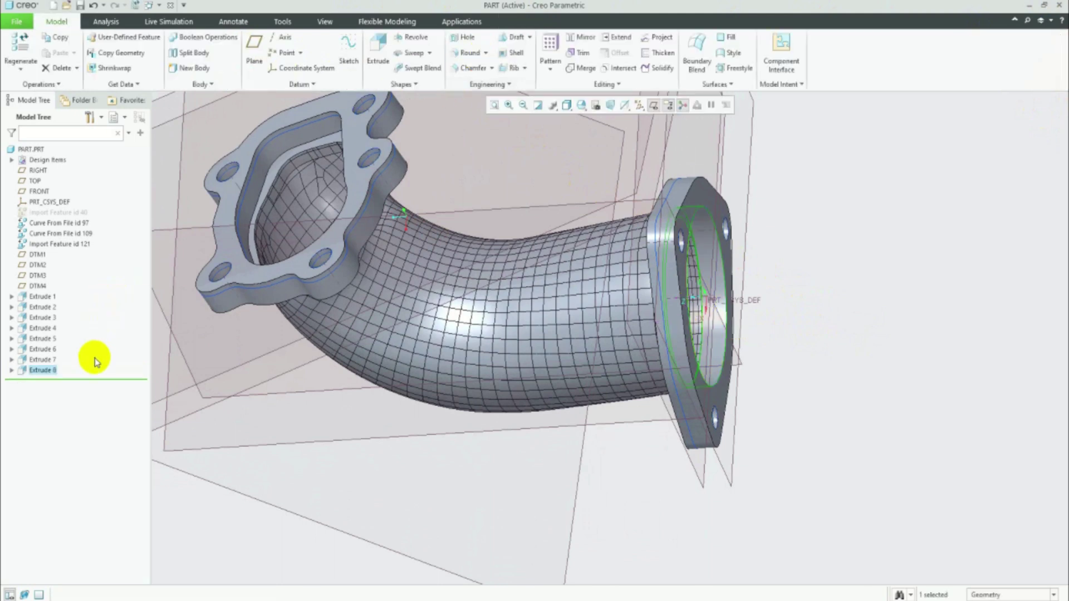
- Redefine Extrude 6 so its flange cut depth is 8 instead of 10
left_click(50, 361)
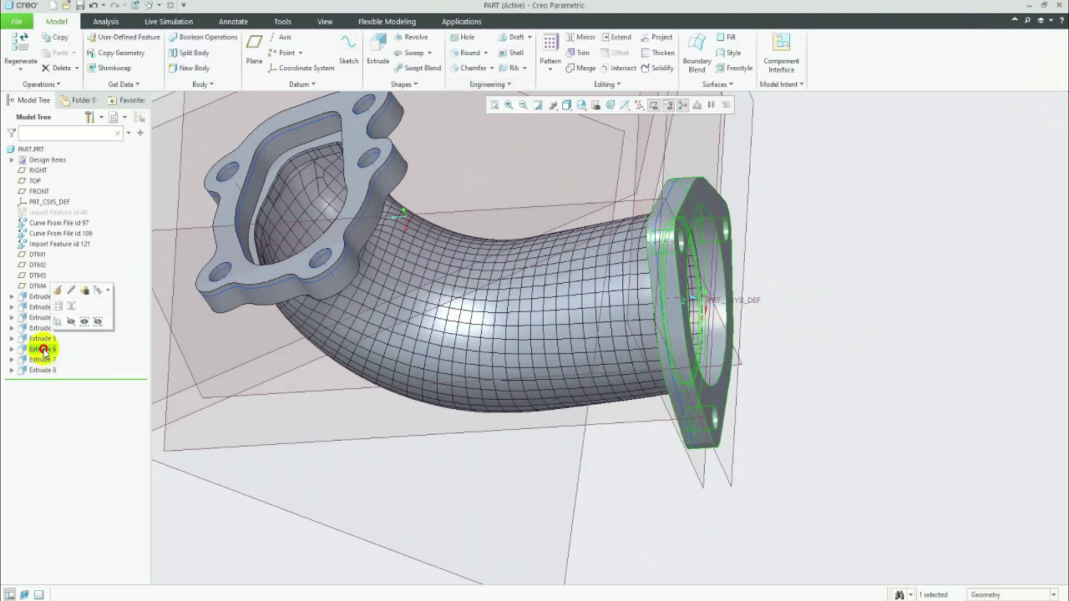
left_click(44, 350)
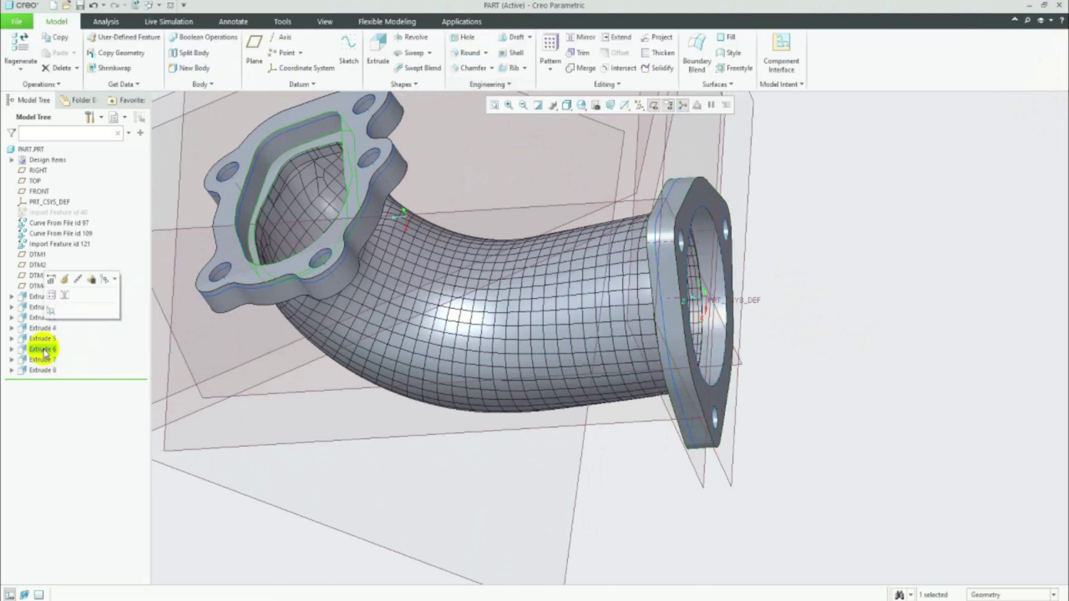
left_click(65, 279)
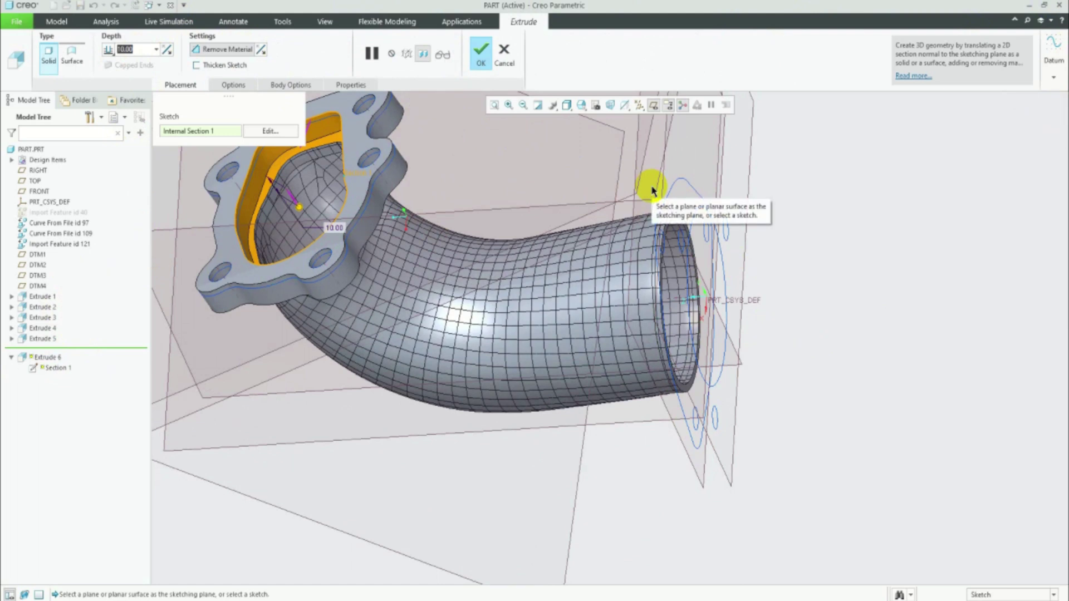
type("8")
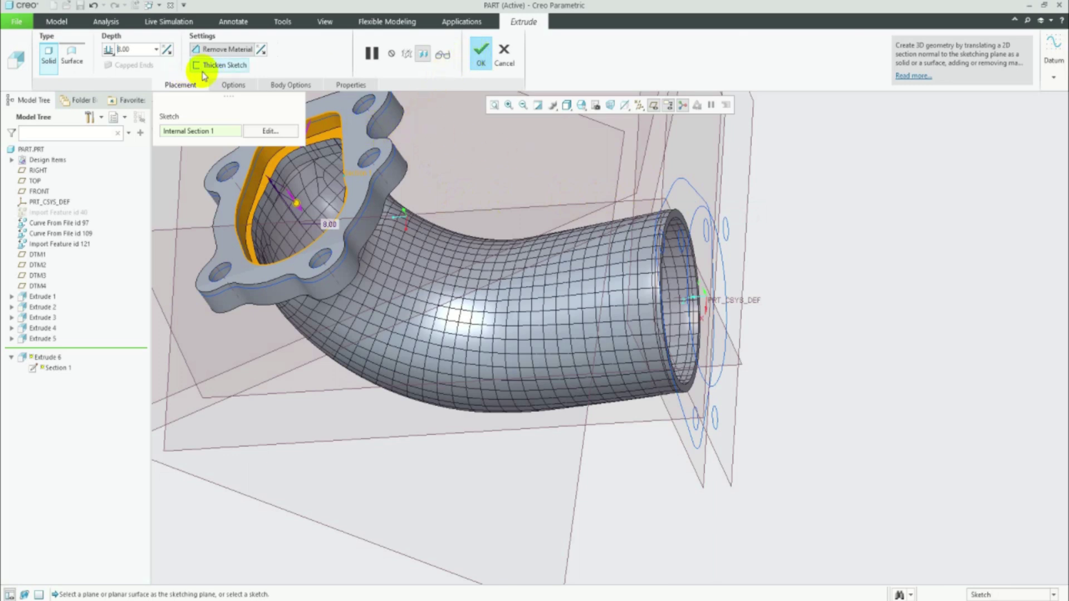
left_click(480, 55)
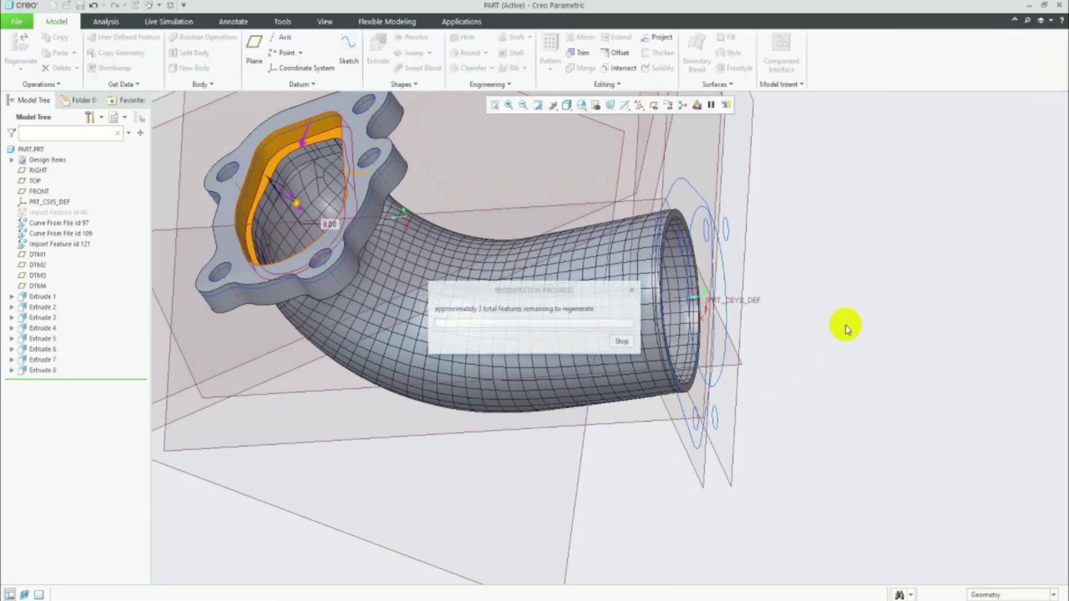
left_click(885, 294)
mouse_move(840, 322)
middle_mouse_down()
mouse_move(763, 374)
mouse_move(681, 352)
mouse_move(710, 334)
mouse_move(806, 429)
mouse_move(691, 434)
mouse_move(738, 411)
middle_mouse_up()
scroll(792, 431, "down", 4)
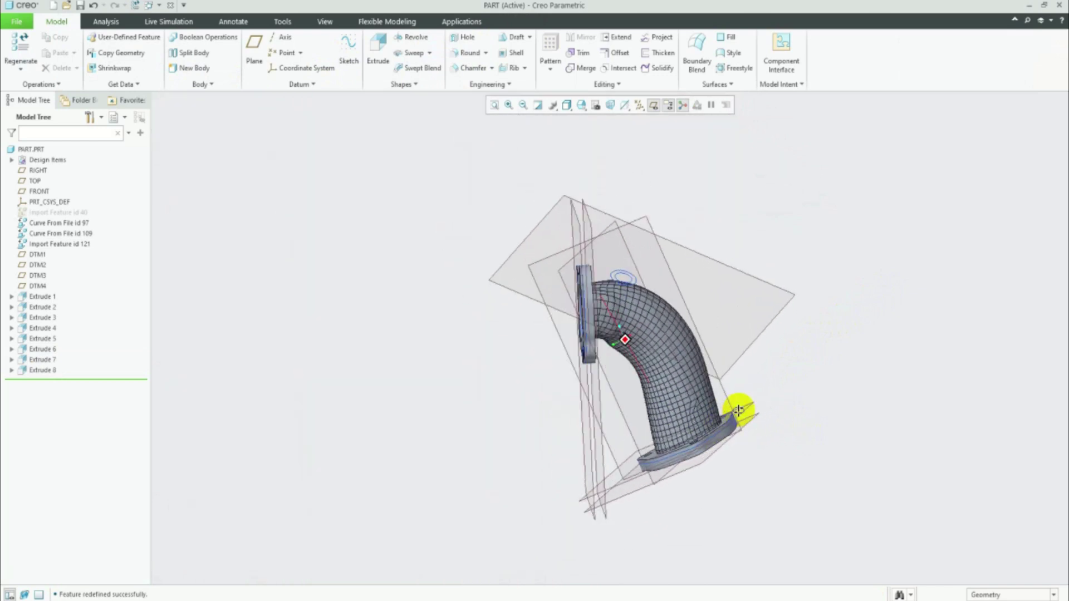
- Sketch on DTM4 by projecting the circular edge loop for the side boss
left_click(747, 278)
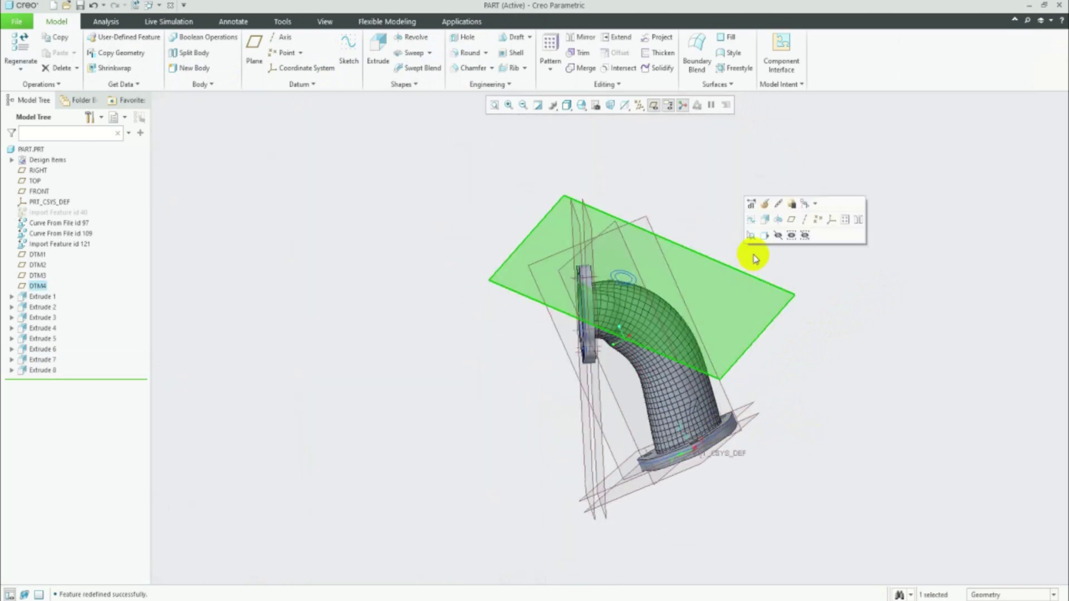
left_click(765, 223)
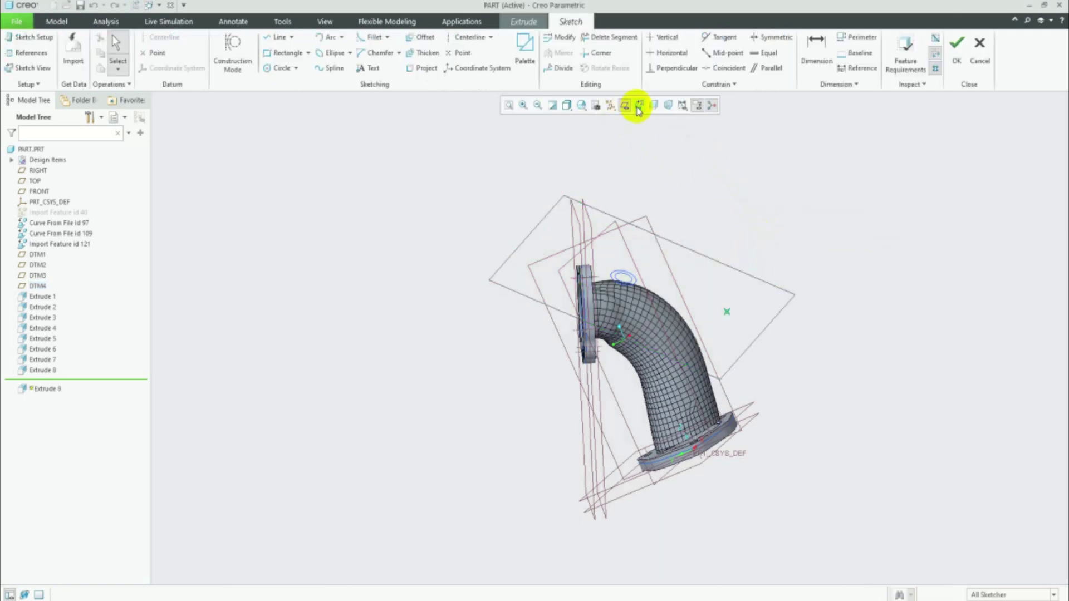
left_click(422, 68)
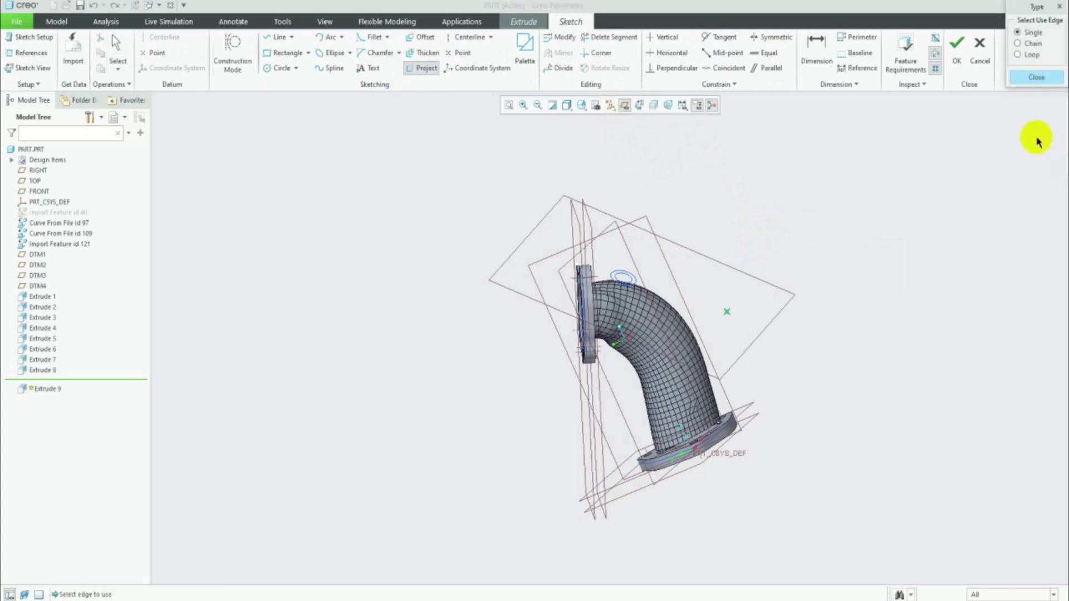
left_click(1017, 55)
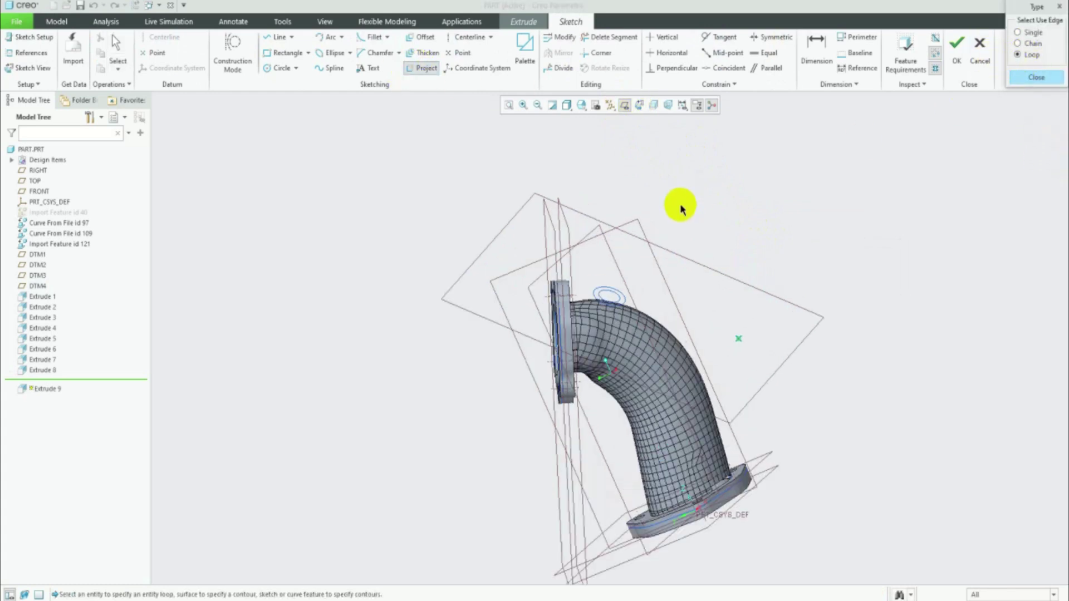
scroll(679, 208, "up", 3)
left_click(560, 399)
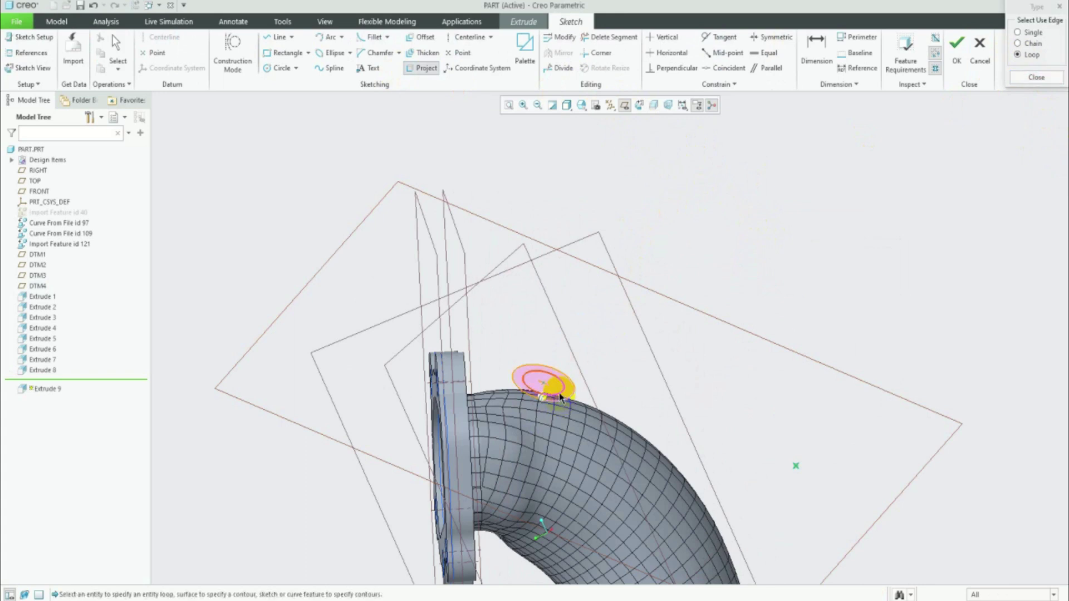
left_click(956, 45)
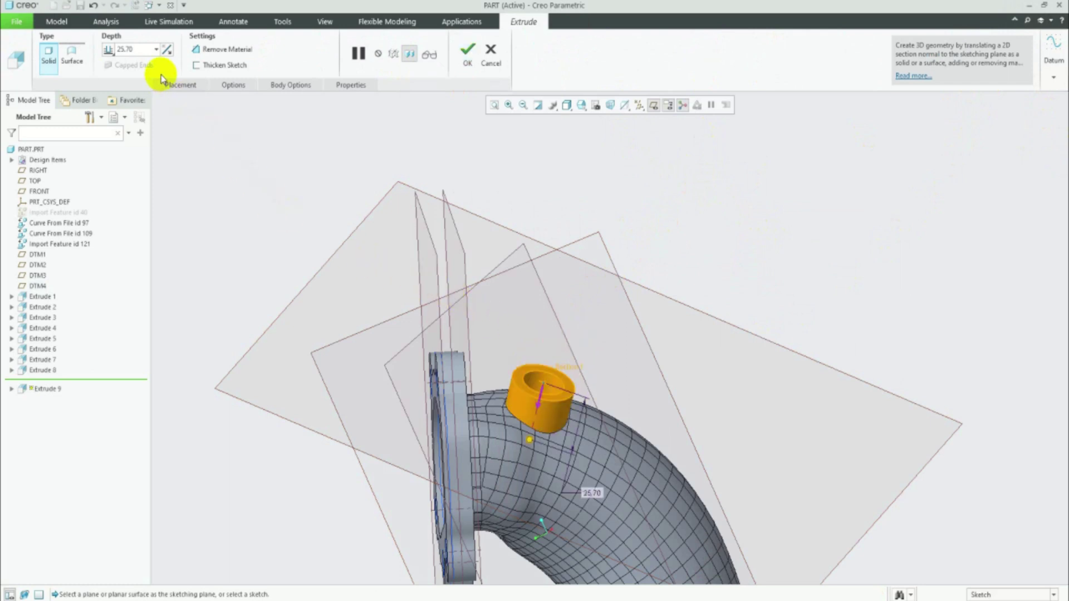
- Extrude the boss To Next down onto the pipe and finish Extrude 9
left_click(108, 53)
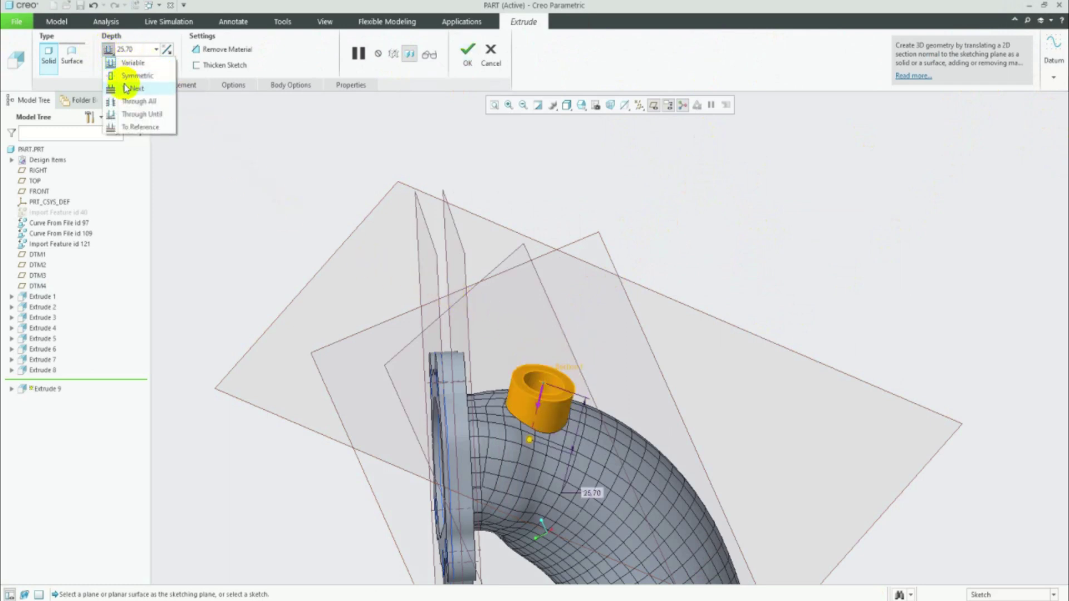
left_click(125, 86)
left_click(472, 60)
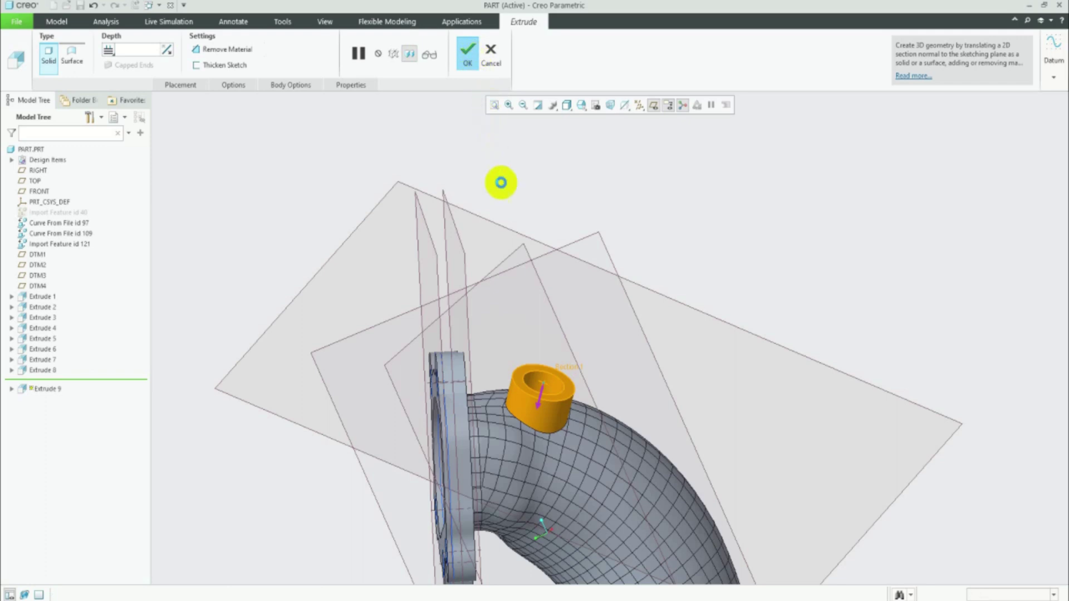
left_click(580, 370)
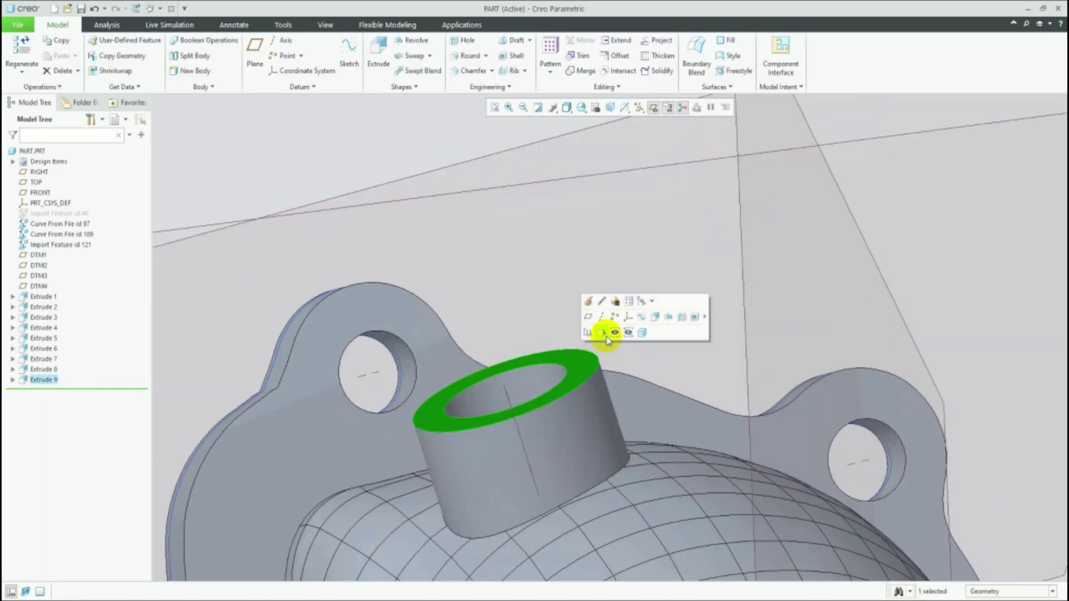
- Sketch on the boss top face by projecting the upper and lower arcs of the inner hole
left_click(643, 318)
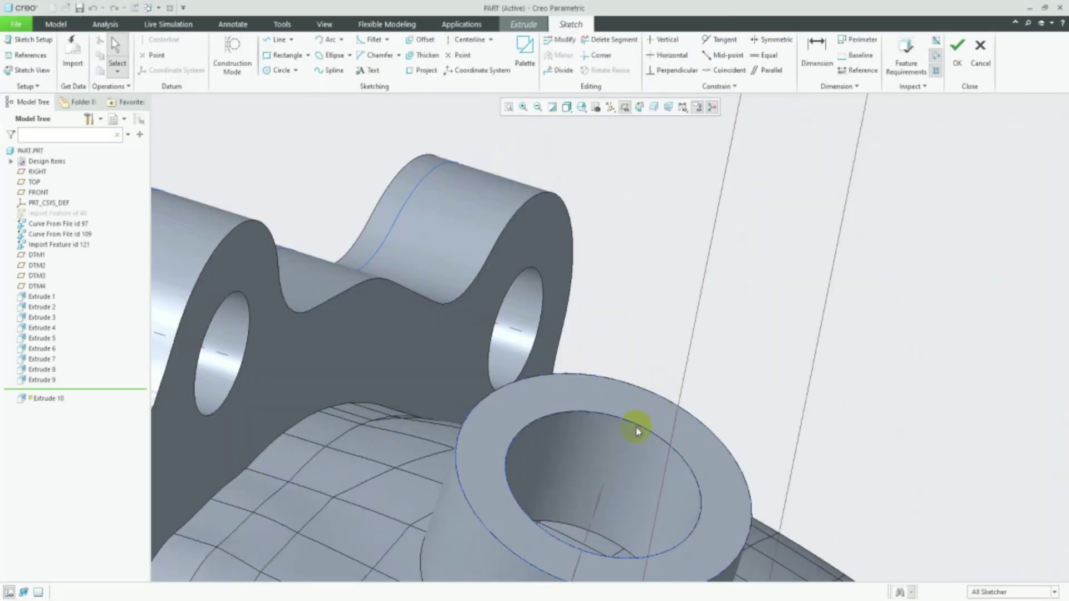
left_click(639, 107)
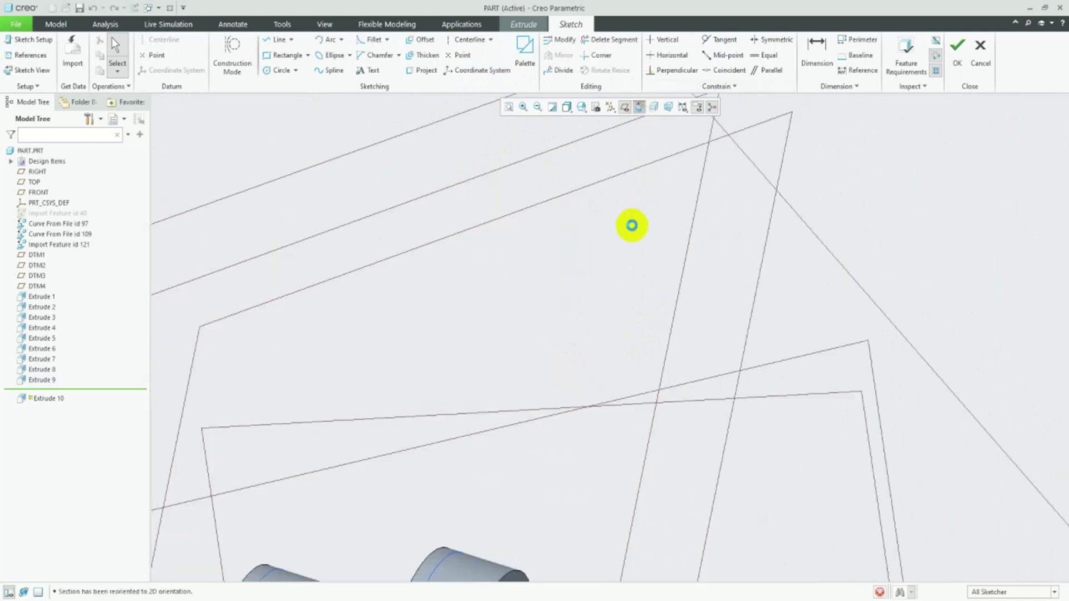
scroll(626, 306, "up", 2)
scroll(629, 305, "up", 3)
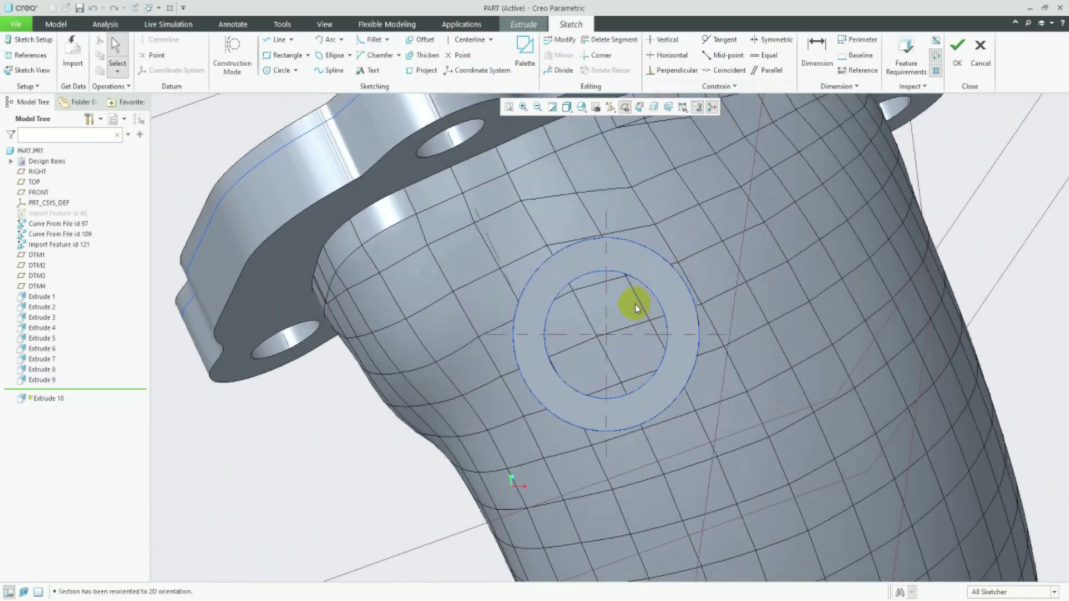
left_click(423, 71)
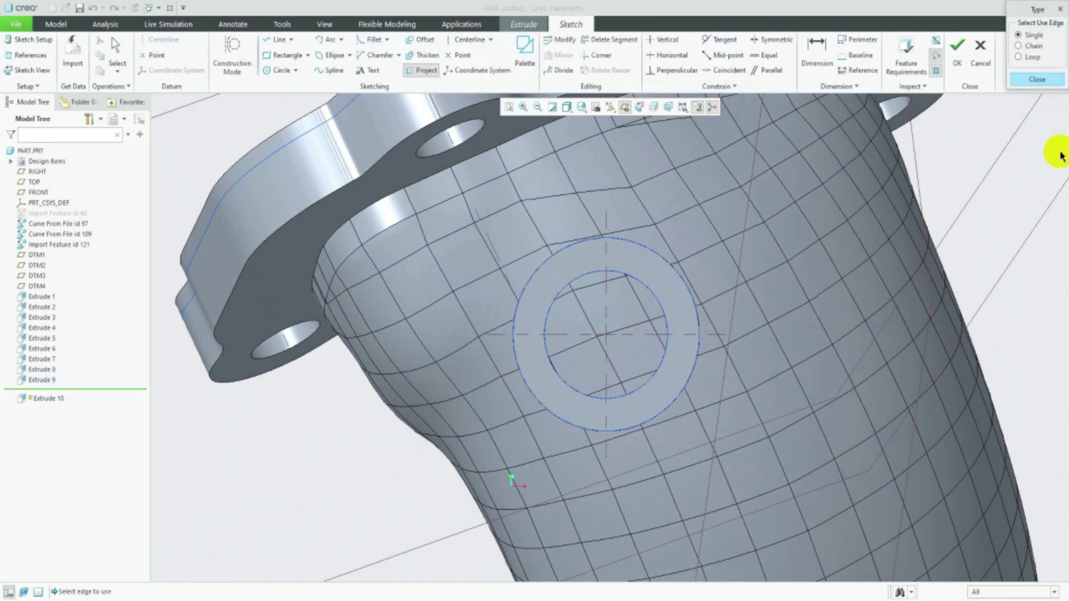
left_click(638, 287)
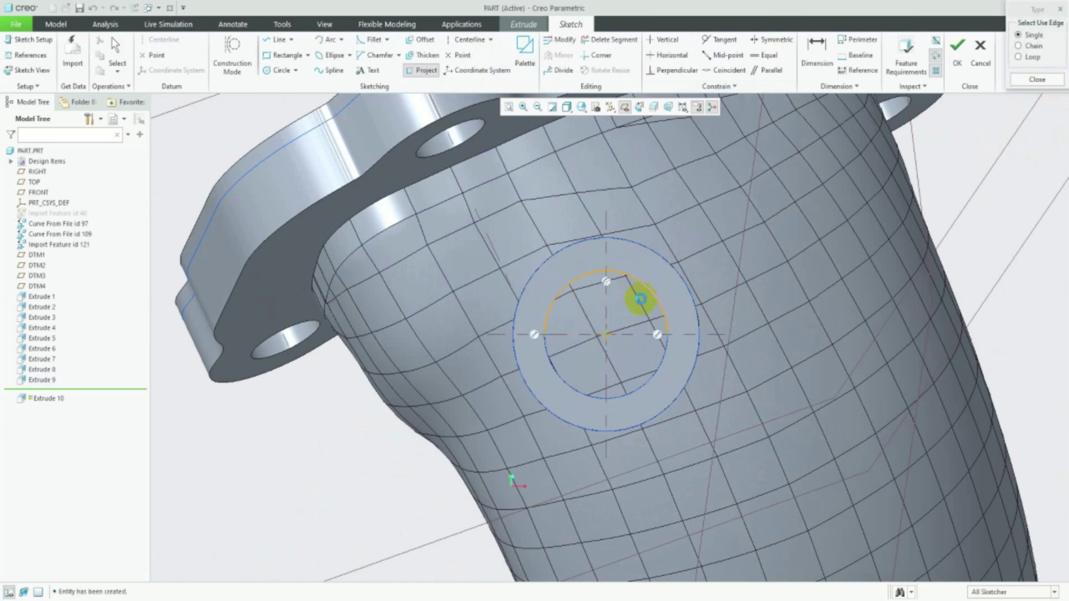
left_click(660, 372)
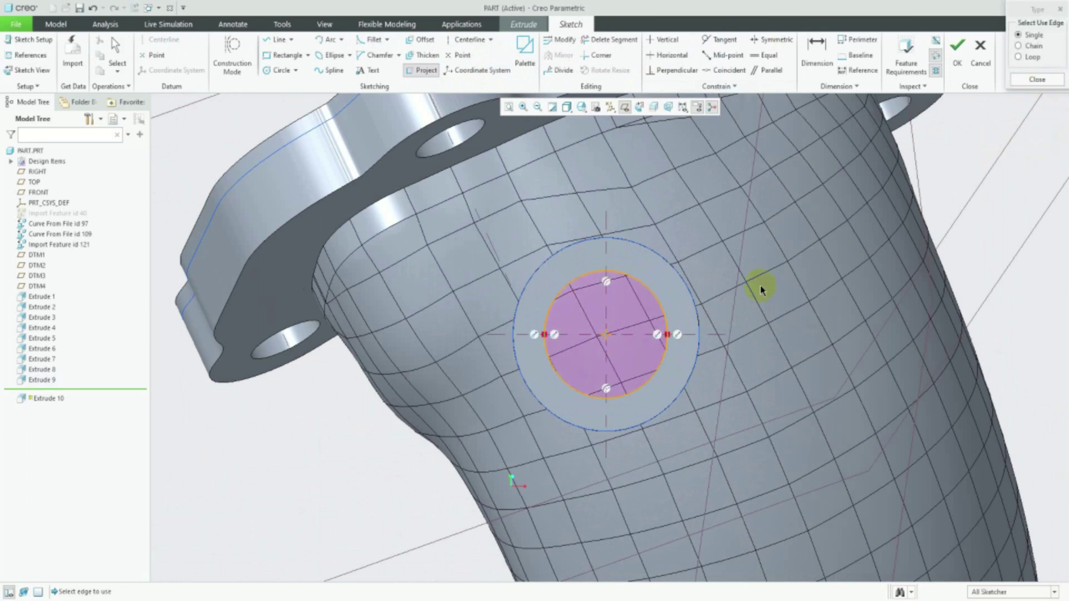
left_click(957, 48)
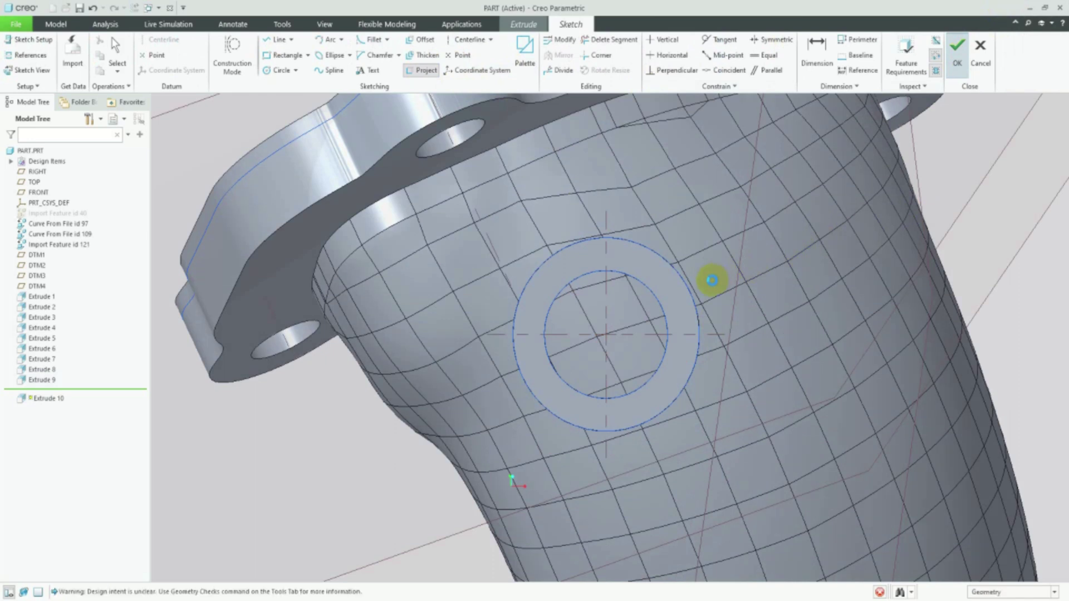
middle_click(710, 283)
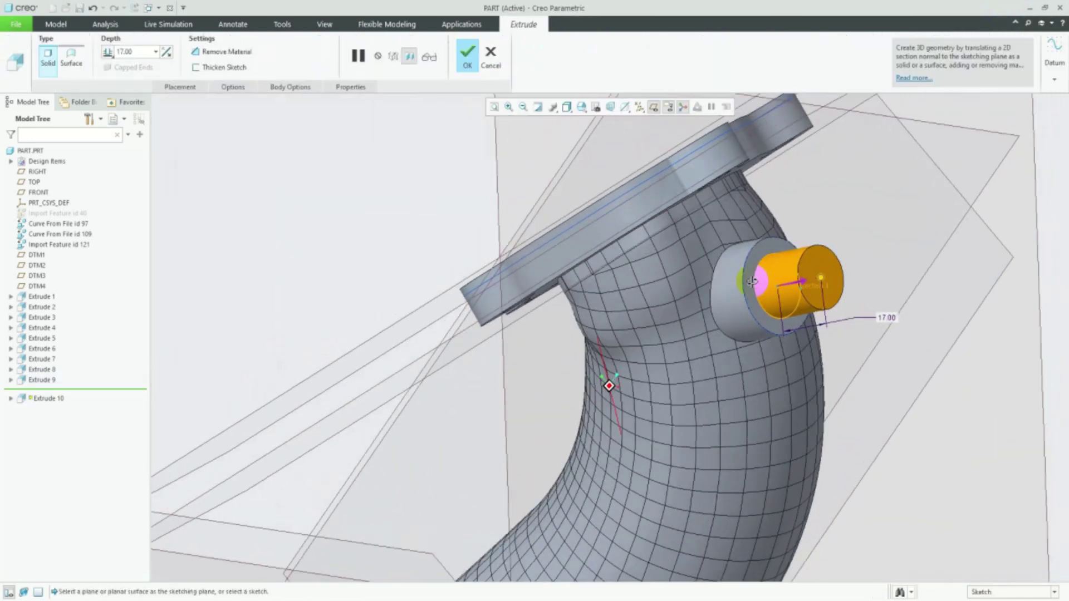
- Make it a material cut through the boss, completing Extrude 10
left_click(196, 51)
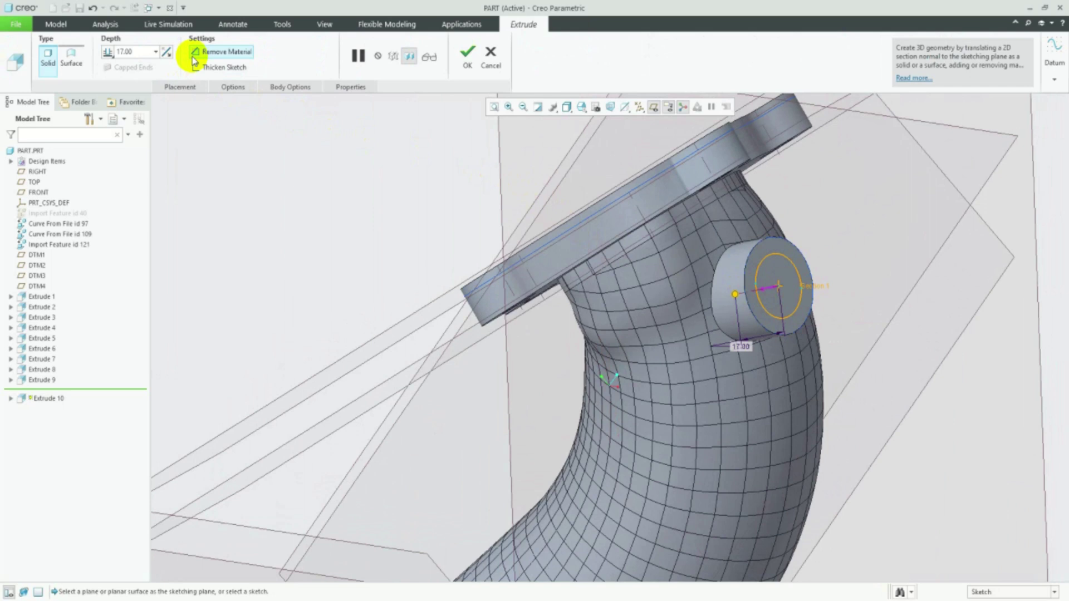
left_click(108, 51)
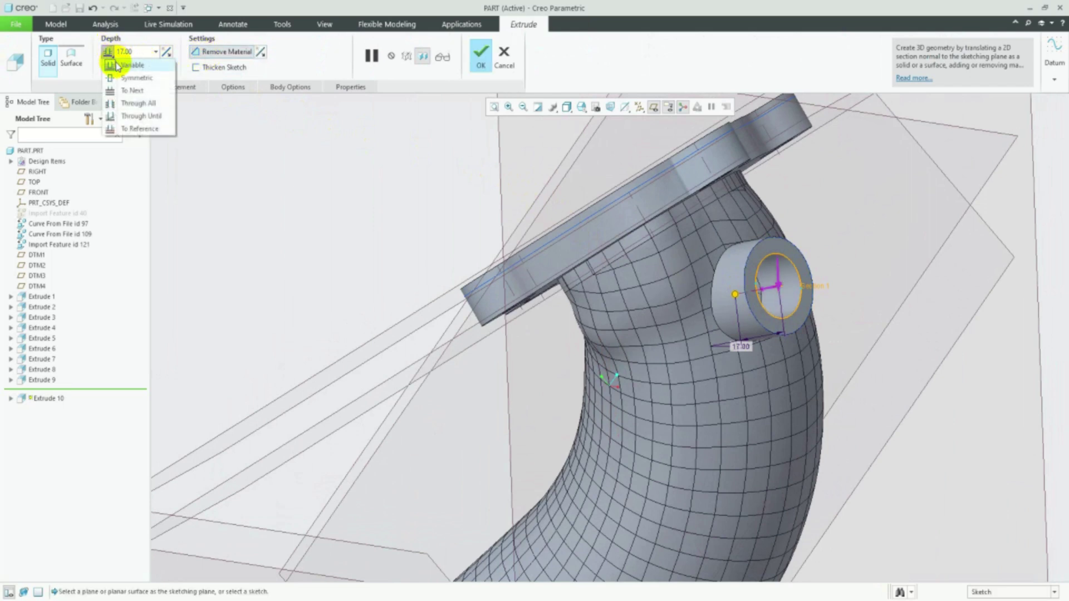
left_click(111, 92)
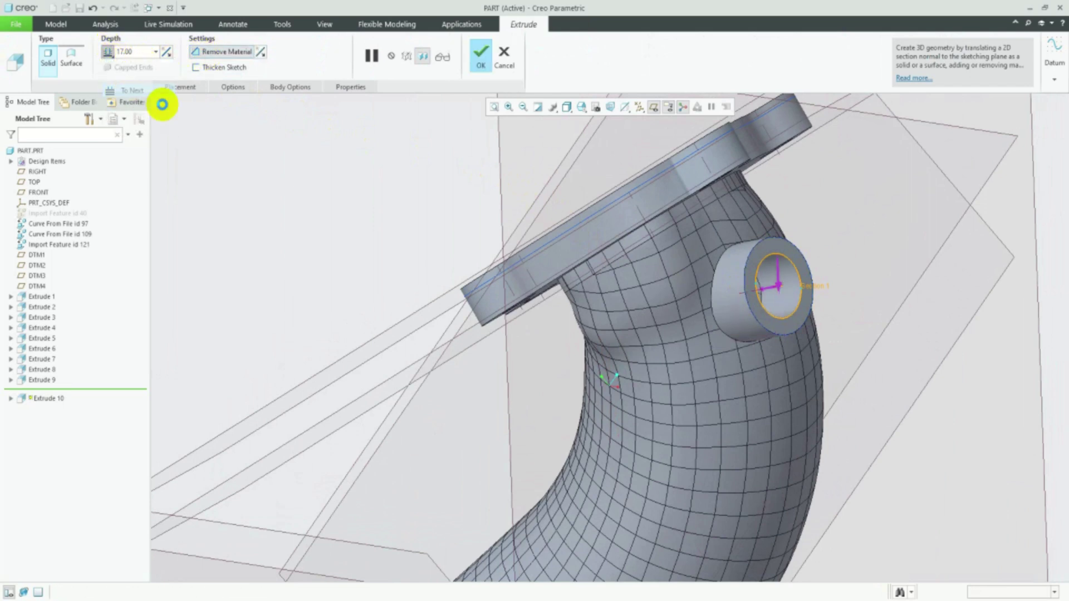
left_click(479, 56)
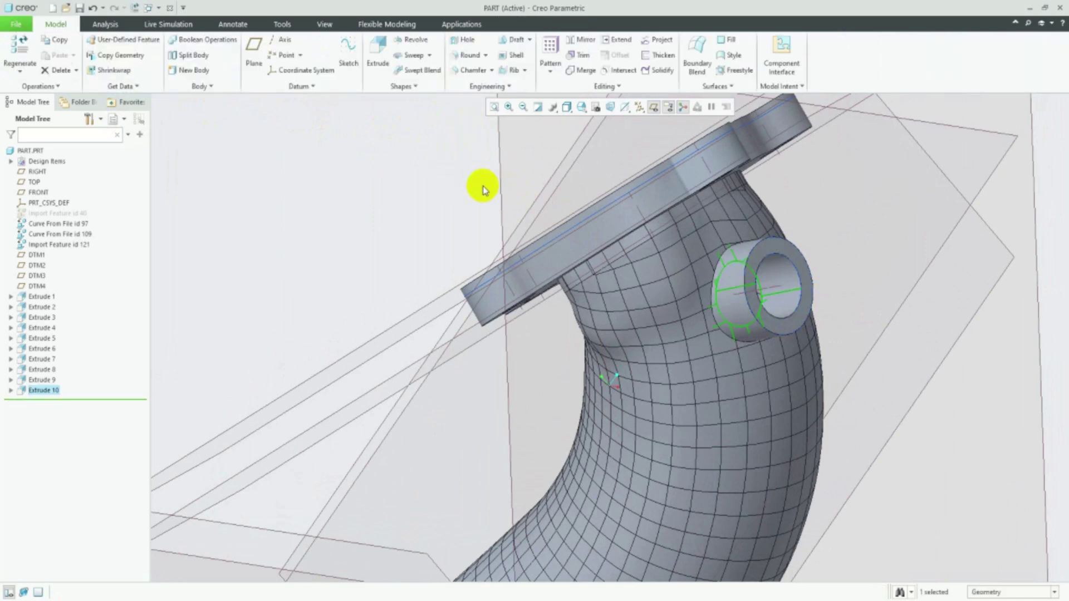
- Hide the datum planes and orient the view down onto the top flange
scroll(456, 251, "down", 5)
mouse_move(456, 255)
middle_mouse_down()
mouse_move(548, 279)
mouse_move(389, 269)
mouse_move(407, 261)
middle_mouse_up()
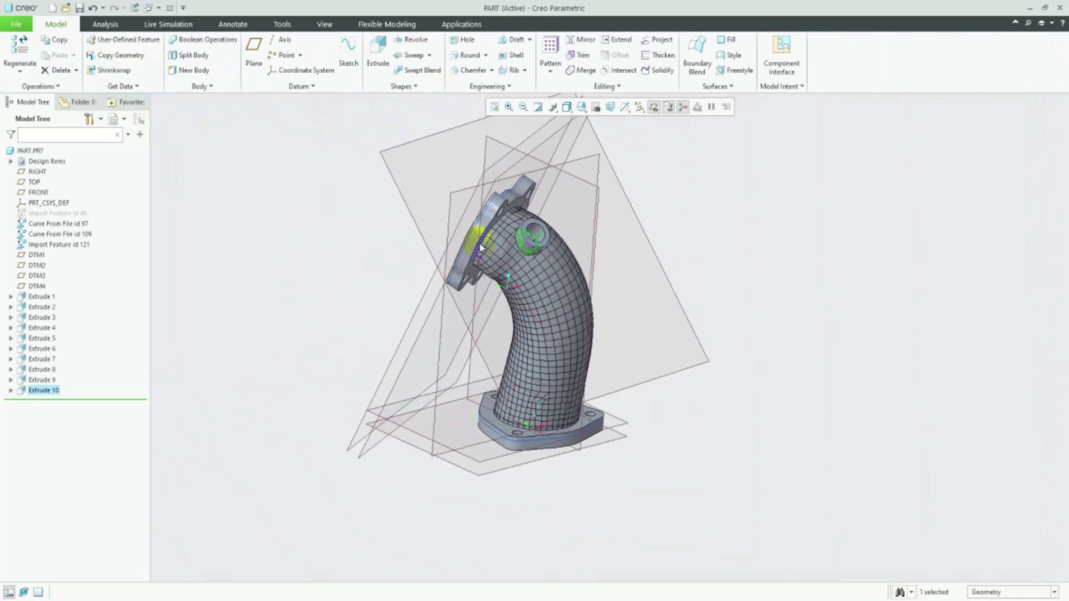
left_click(655, 111)
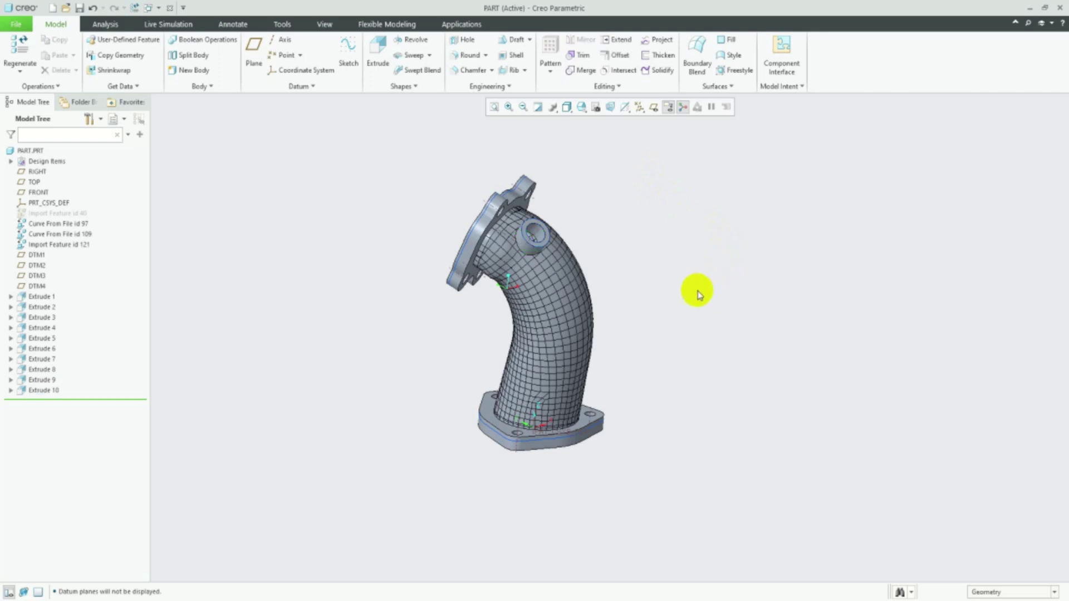
middle_click_drag(620, 291, 584, 269)
scroll(496, 207, "up", 3)
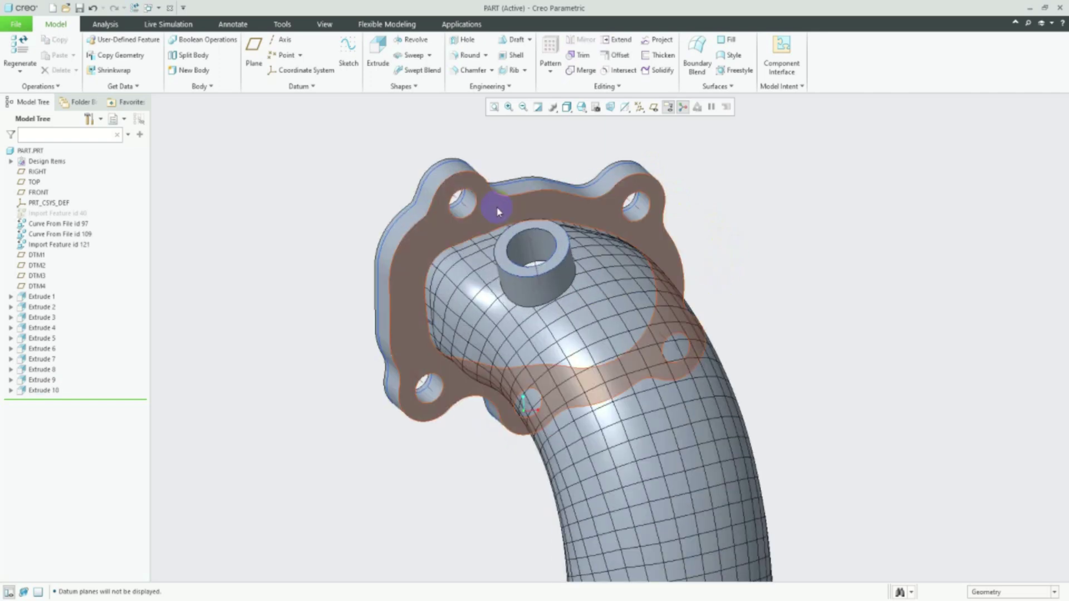
scroll(500, 217, "up", 3)
scroll(473, 250, "up", 2)
- Round the top flange-to-pipe edge with a 5.00 radius
left_click(444, 277)
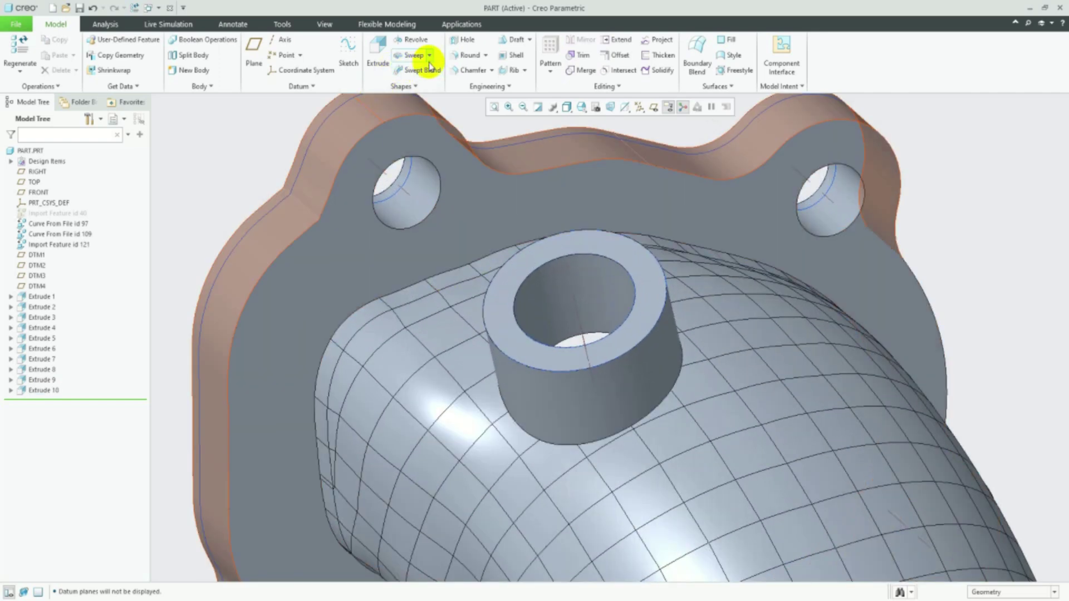
left_click(470, 56)
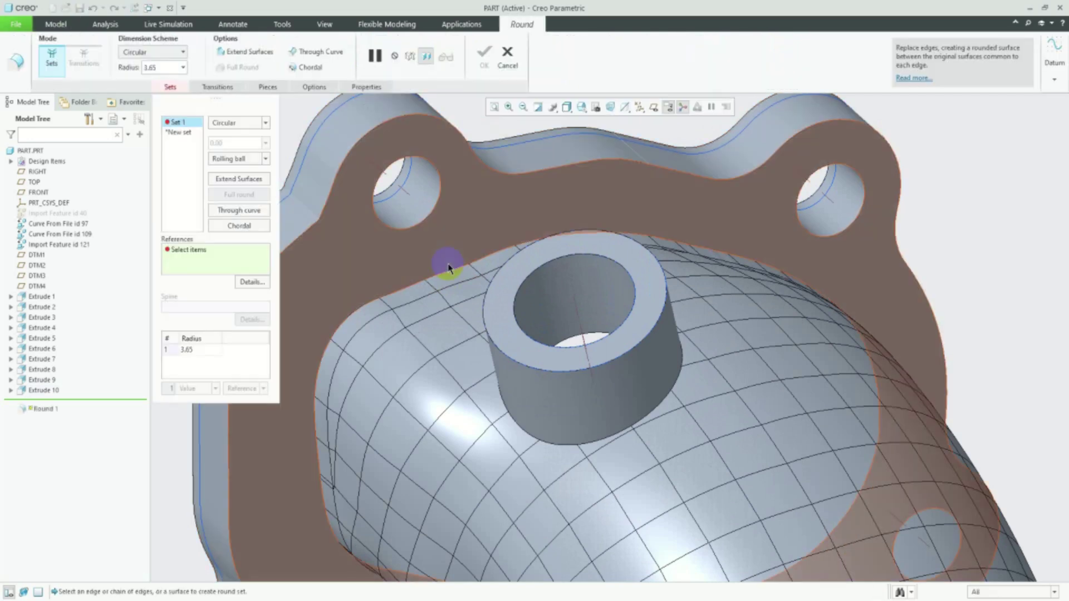
left_click(439, 291)
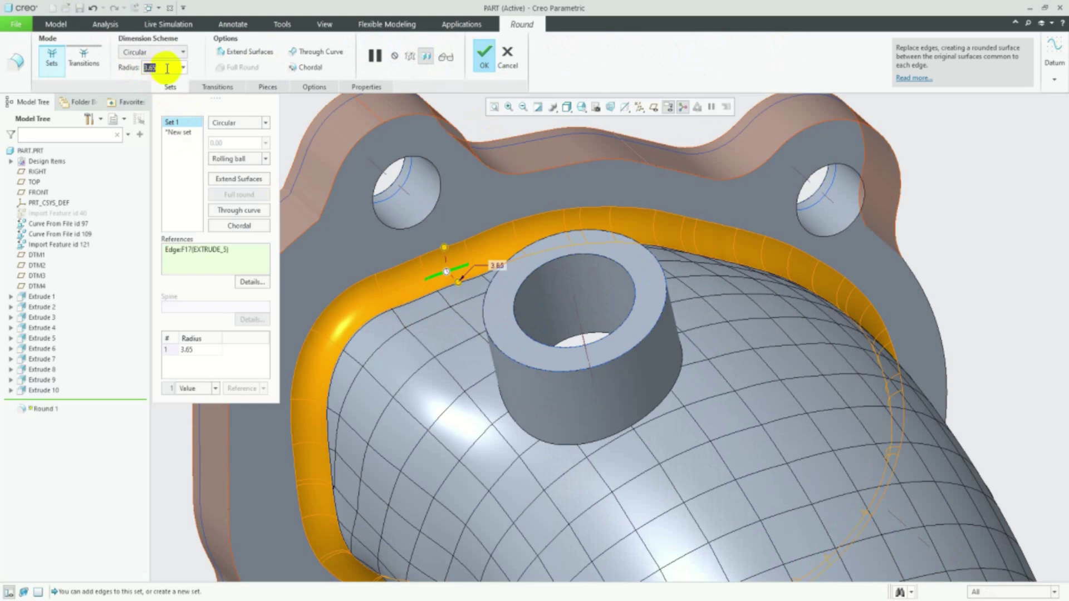
type("5")
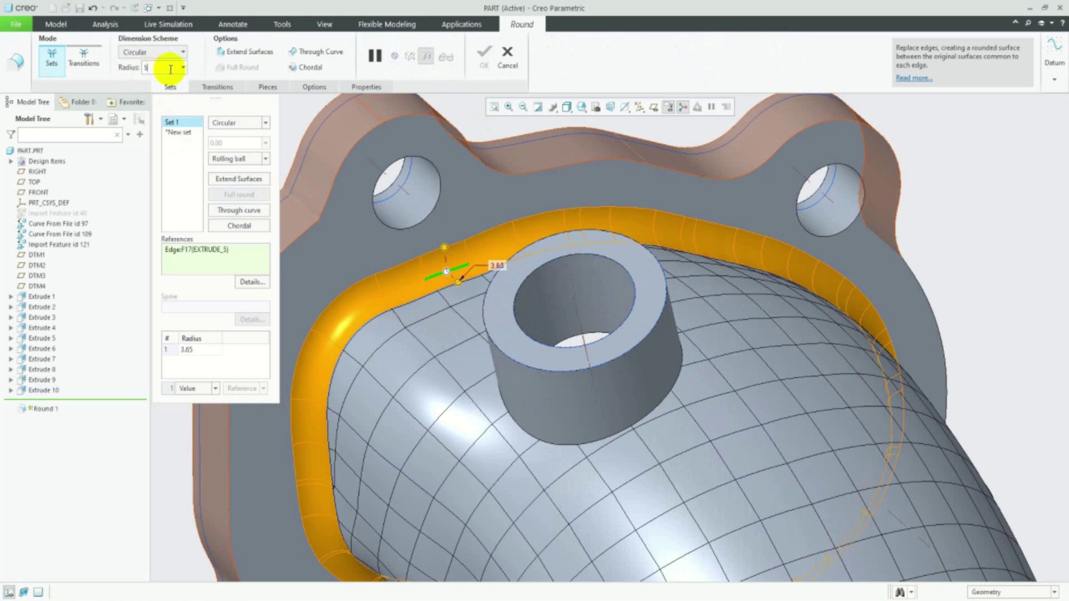
key("Return")
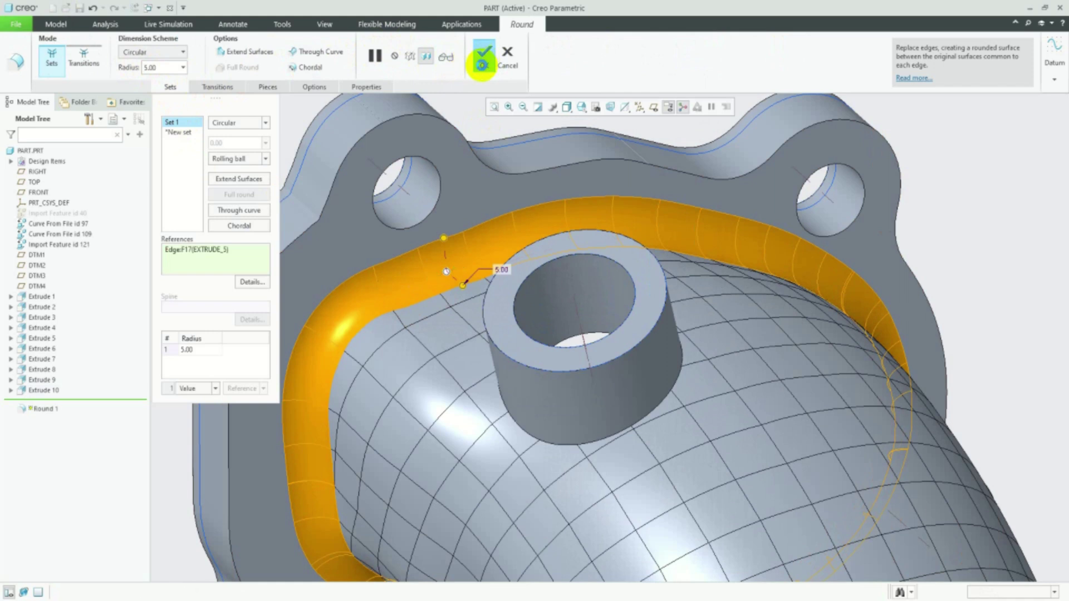
left_click(482, 64)
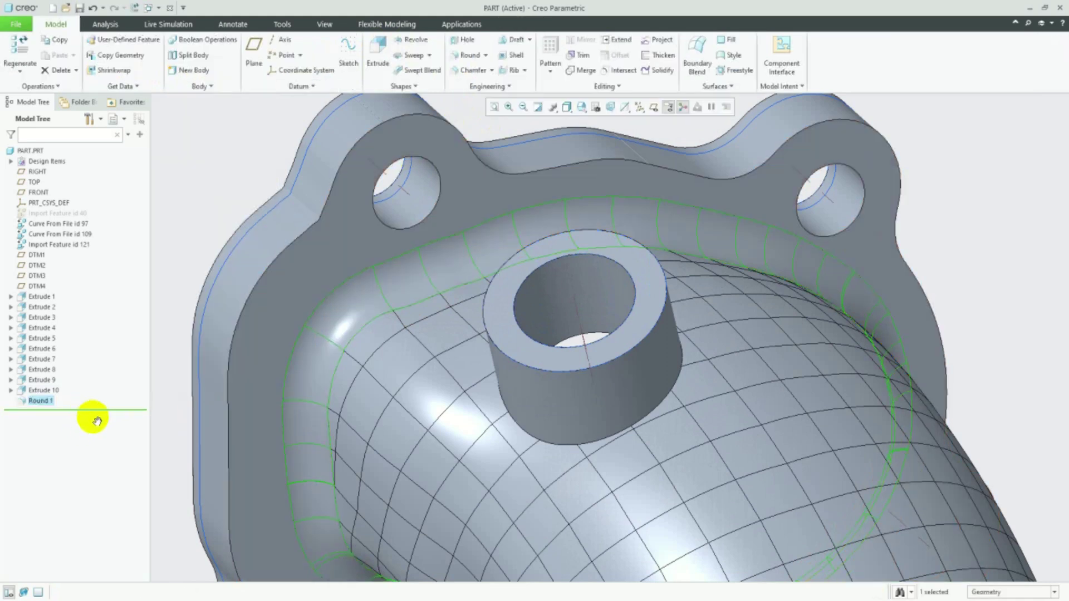
- Reopen Round 1 for editing and bring the bottom flange into view
right_click(38, 401)
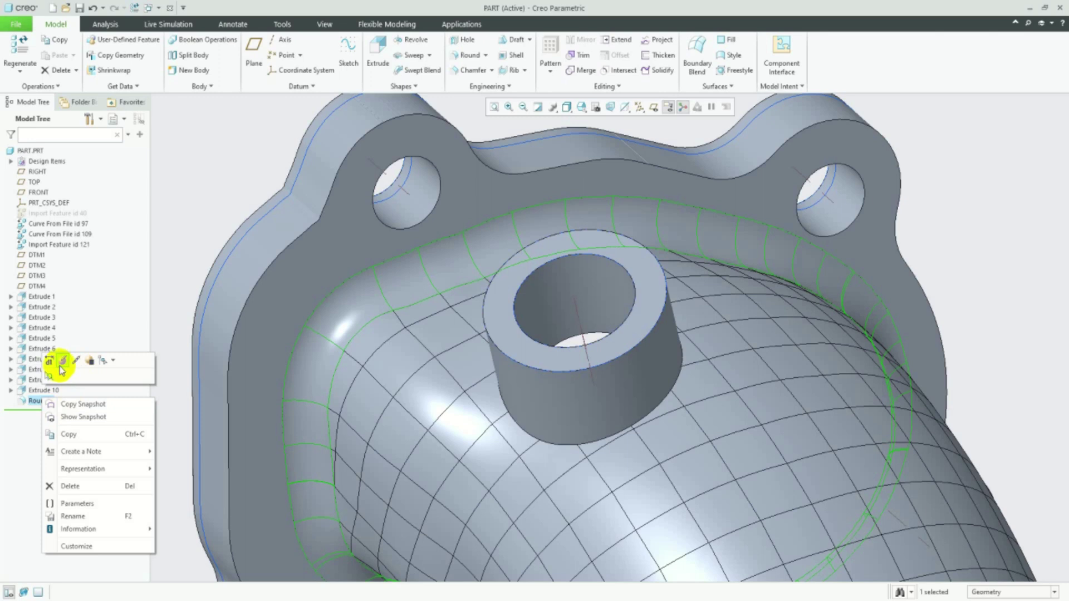
left_click(62, 361)
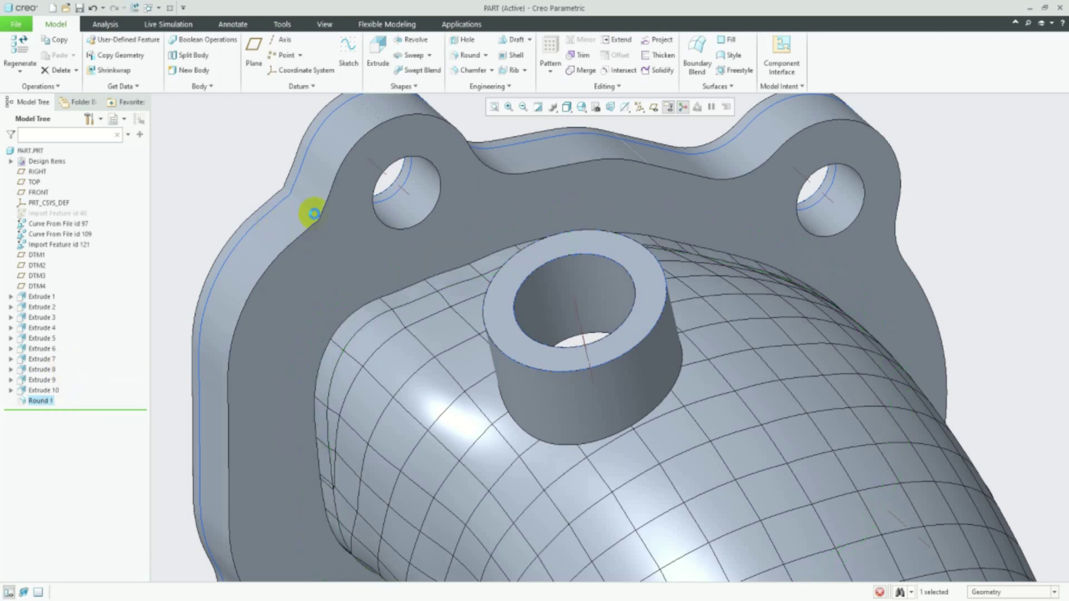
double_click(314, 213)
scroll(310, 210, "down", 4)
scroll(353, 211, "down", 1)
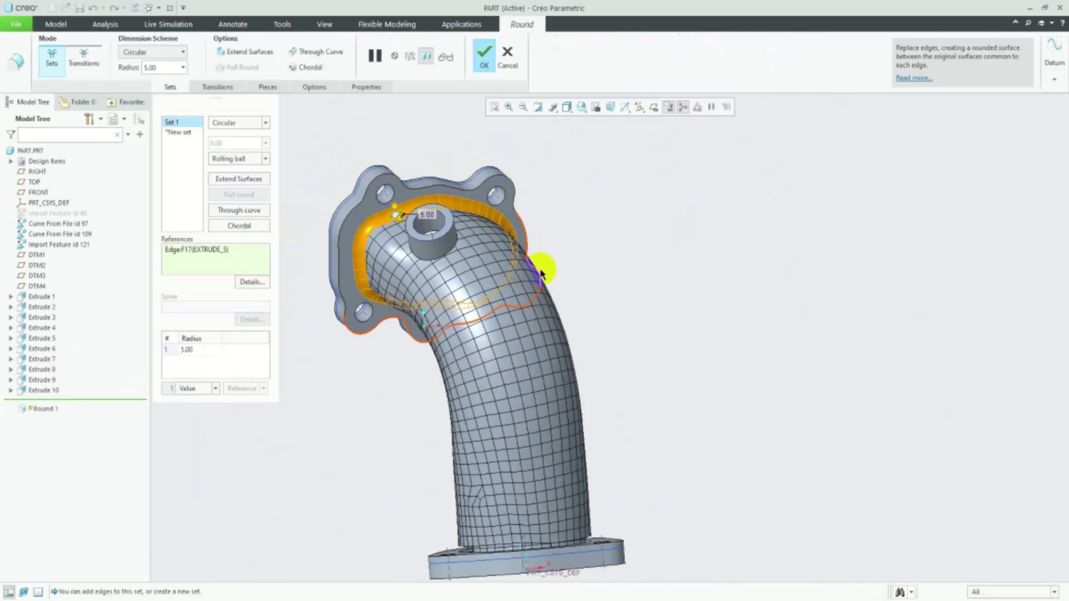
middle_click_drag(640, 346, 666, 384)
scroll(509, 450, "up", 2)
scroll(496, 454, "up", 3)
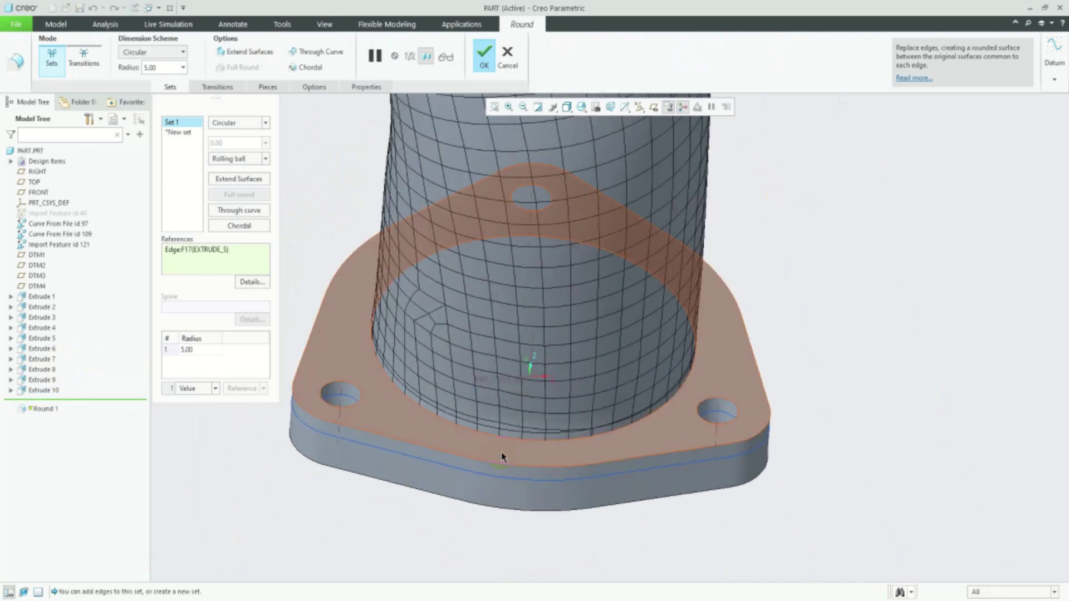
scroll(520, 437, "up", 3)
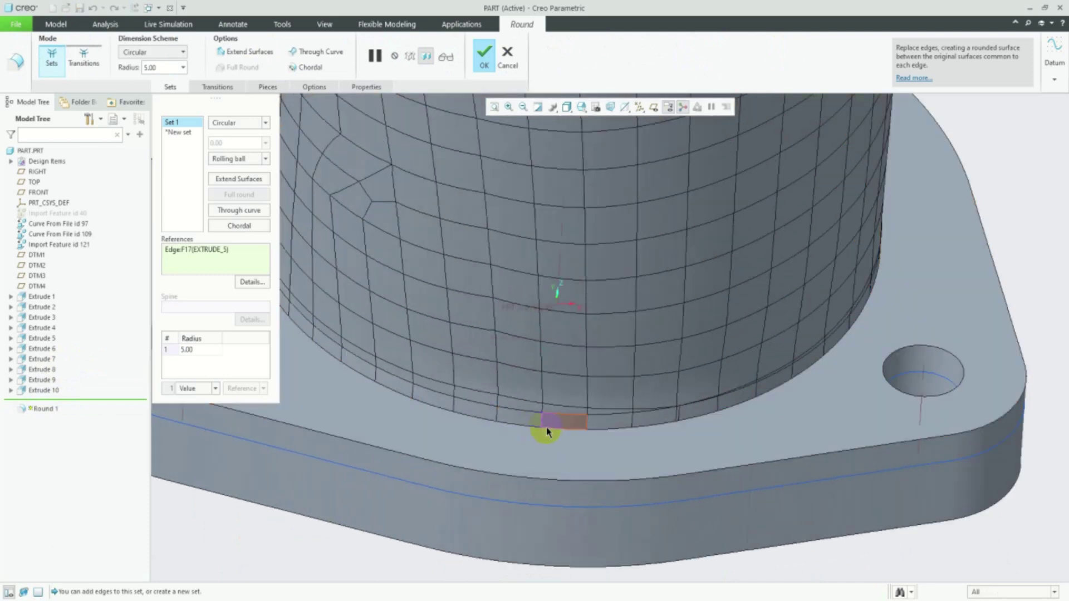
- Add the bottom flange-to-pipe edge as a new round set with radius 5.00
left_click(555, 430)
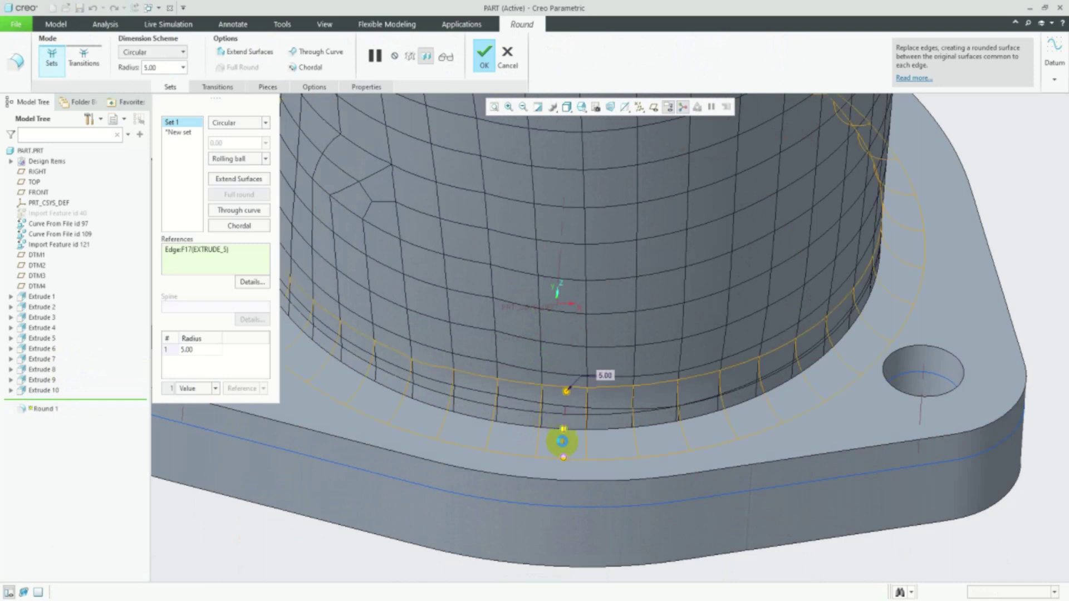
left_click(562, 440)
left_click(486, 53)
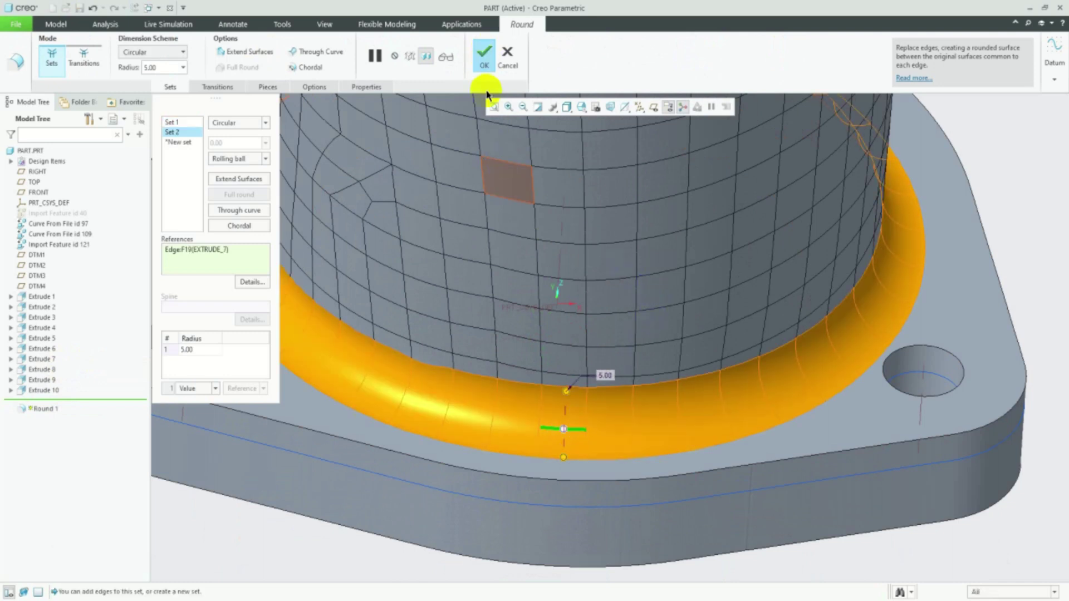
scroll(679, 340, "up", 2)
scroll(680, 357, "up", 3)
scroll(625, 406, "up", 3)
left_click(150, 68)
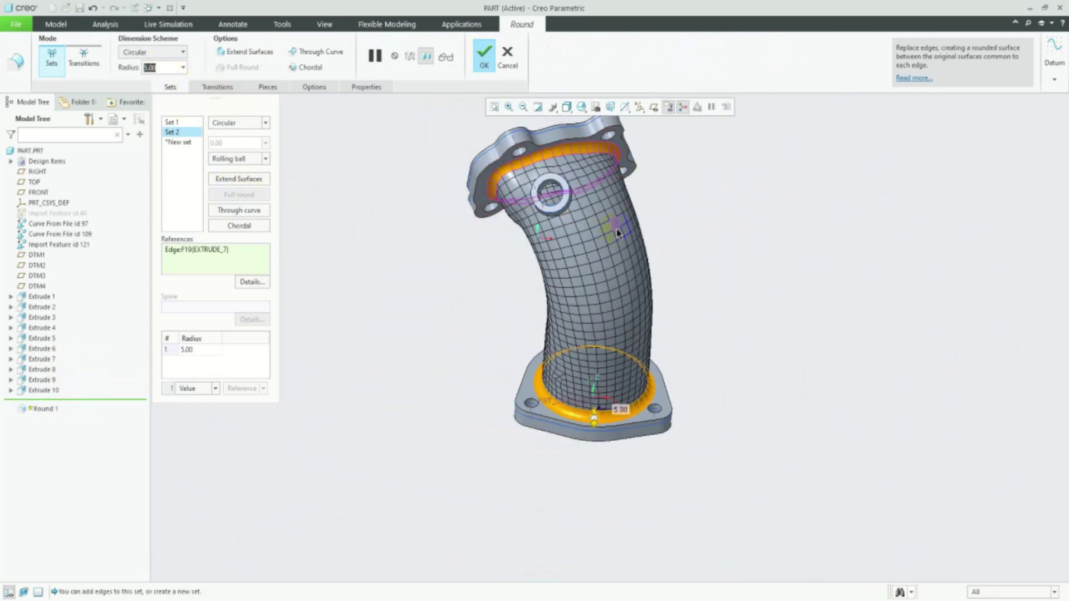
type("1")
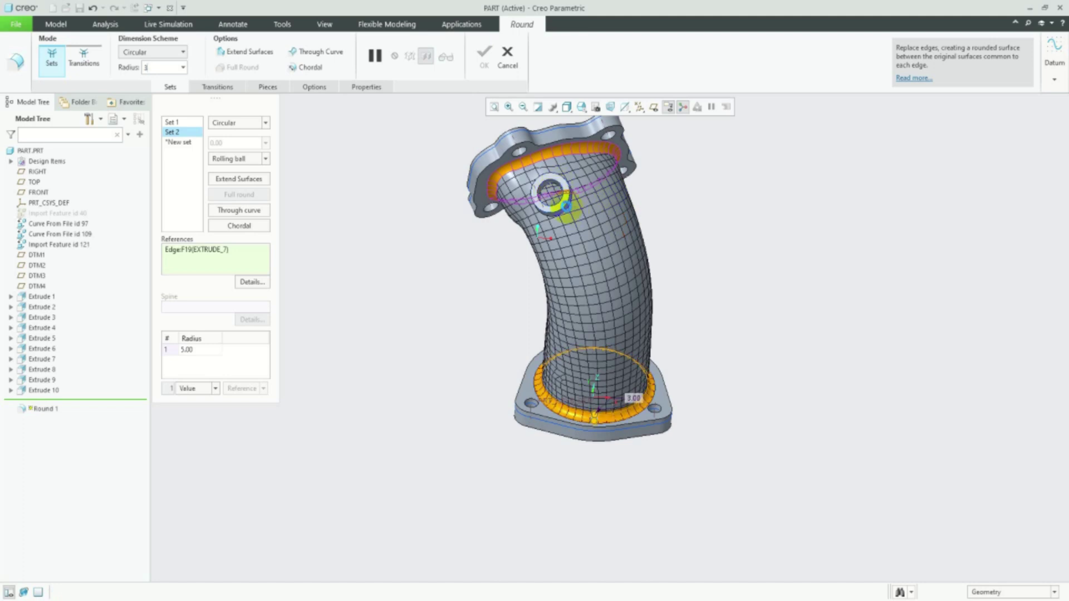
scroll(565, 206, "up", 2)
left_click(159, 67)
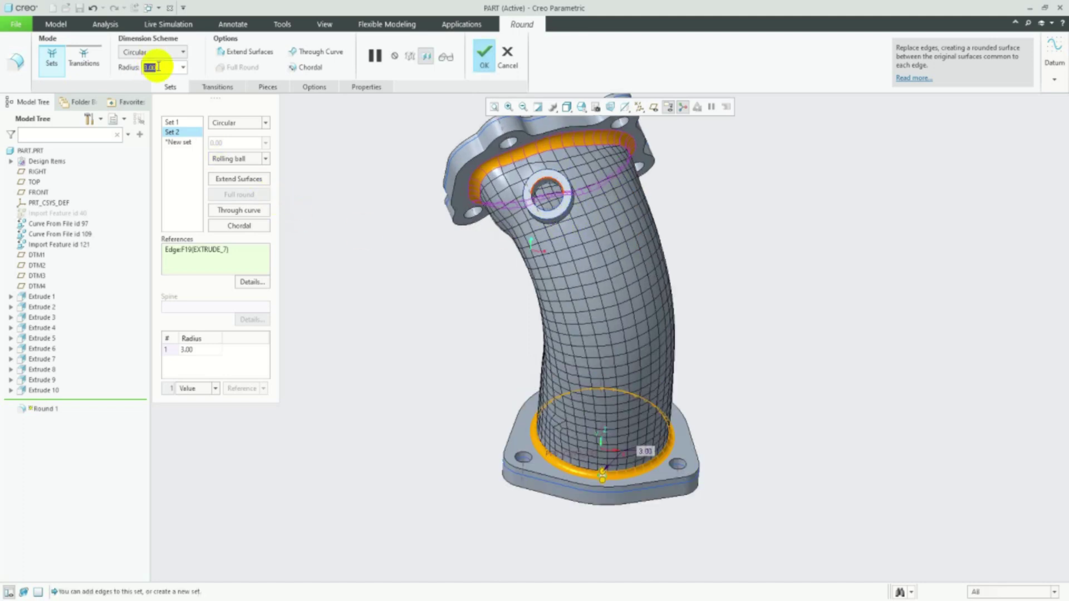
type("5")
key("Return")
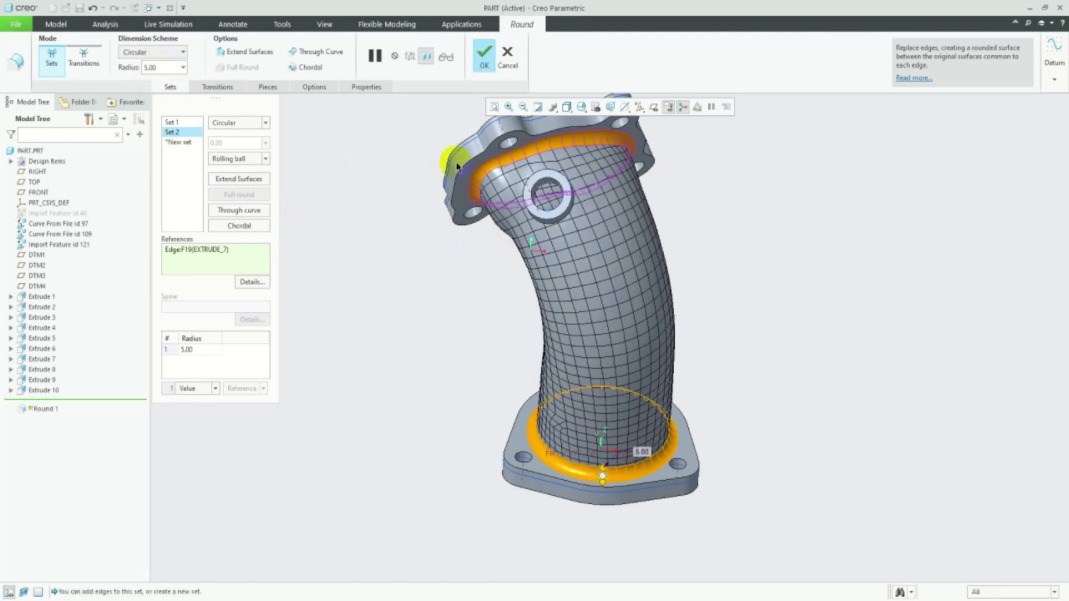
- Add a 3.00 round around the side boss base and finish Round 1
scroll(565, 210, "up", 1)
scroll(596, 238, "up", 1)
scroll(601, 262, "up", 1)
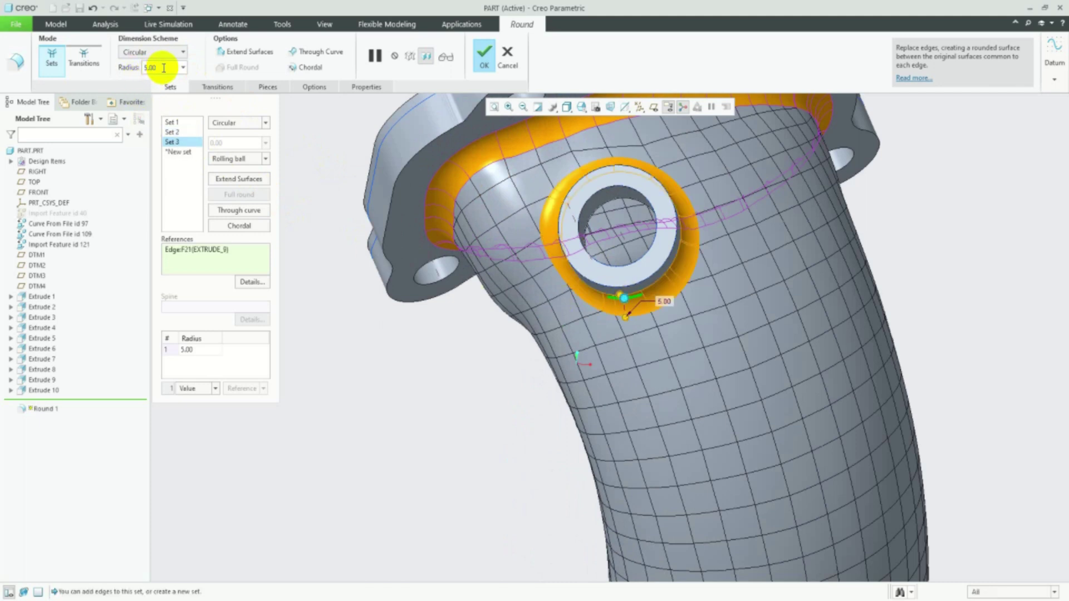
type("3")
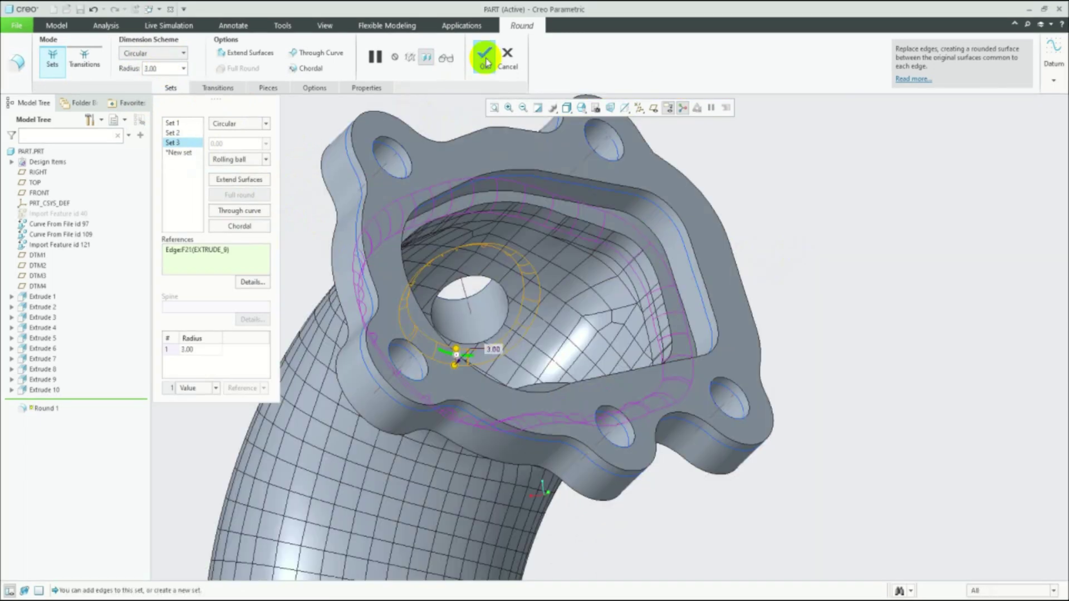
left_click(484, 56)
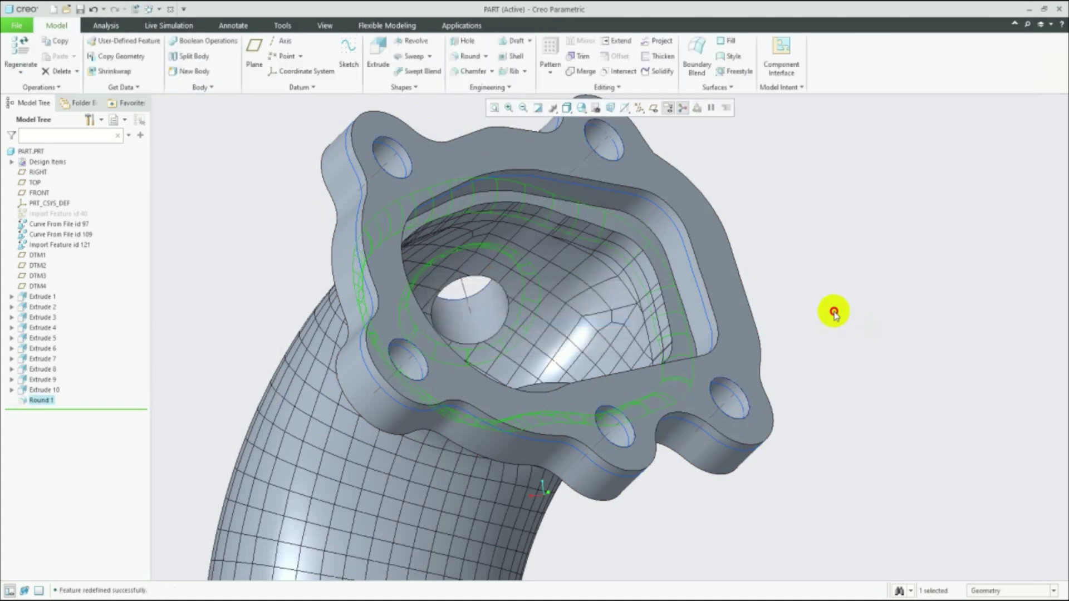
- Start a new round feature with a 0.50 radius
scroll(838, 343, "up", 3)
mouse_move(838, 343)
middle_mouse_down()
mouse_move(847, 346)
mouse_move(696, 390)
mouse_move(608, 400)
mouse_move(529, 326)
mouse_move(430, 401)
mouse_move(563, 429)
mouse_move(662, 513)
mouse_move(640, 500)
middle_mouse_up()
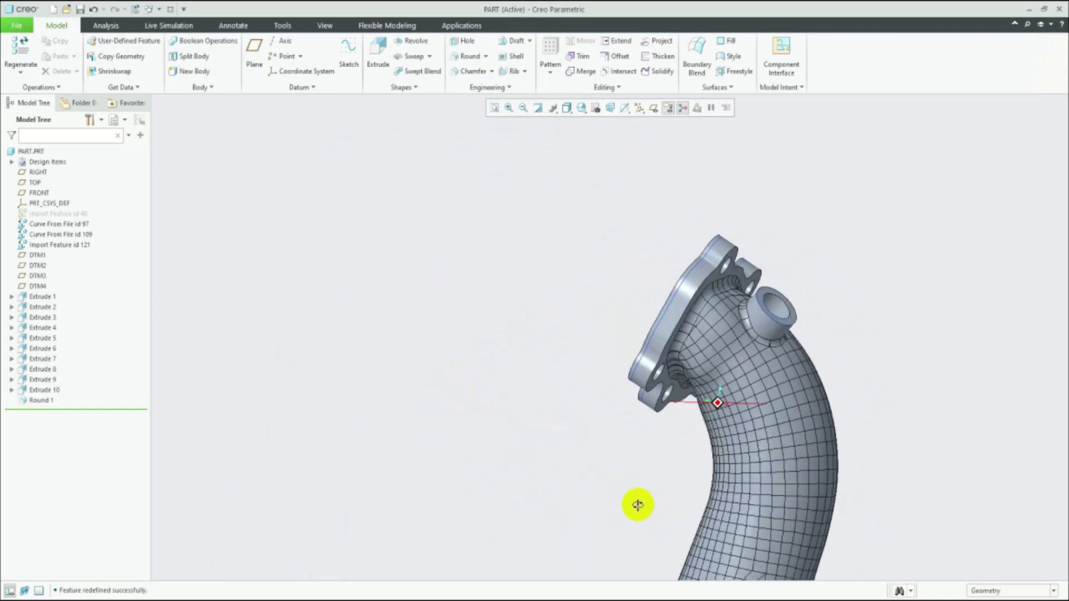
left_click(465, 56)
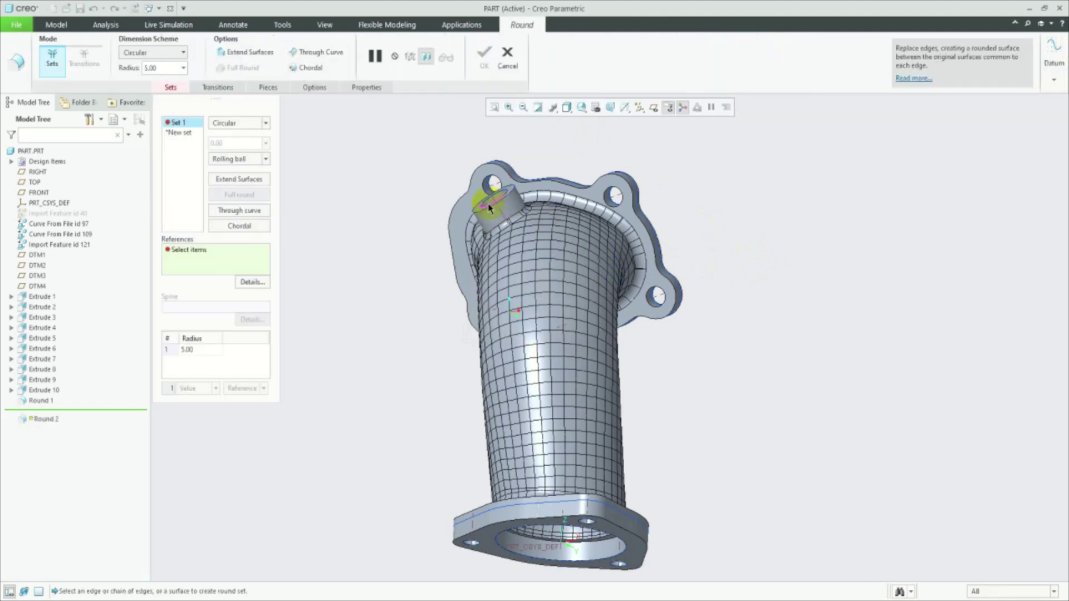
scroll(490, 192, "down", 3)
scroll(478, 222, "down", 3)
mouse_move(418, 301)
middle_mouse_down()
mouse_move(470, 303)
mouse_move(477, 282)
middle_mouse_up()
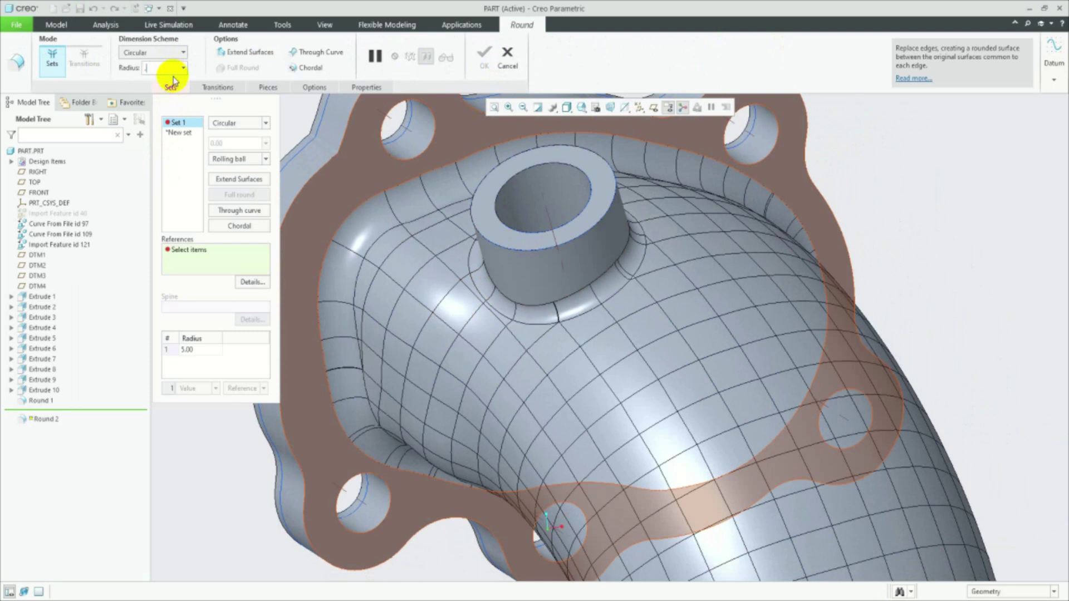
type("0.5")
key("Return")
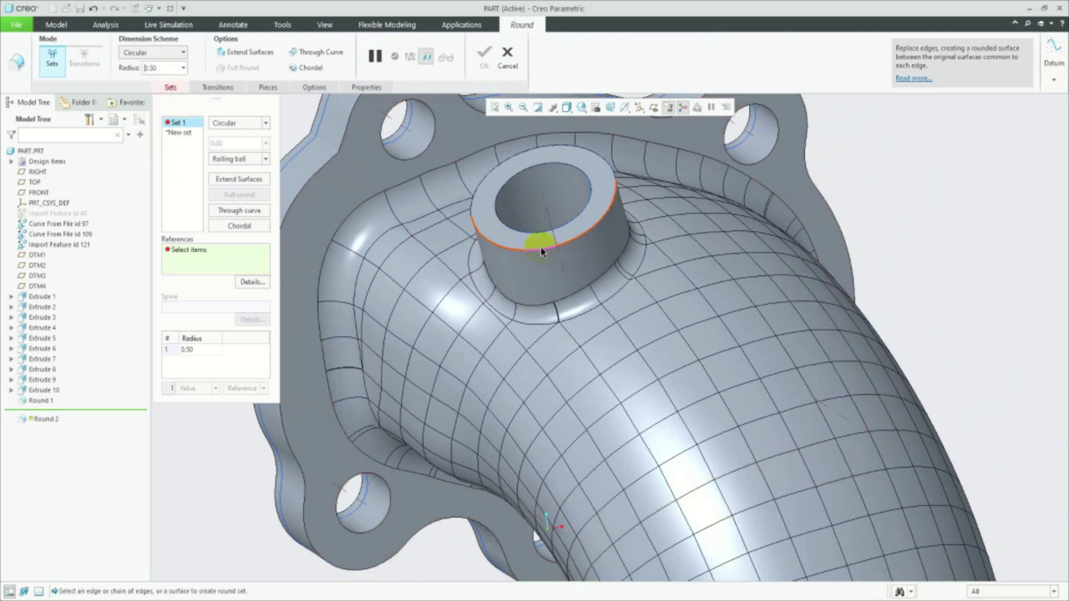
- Select the side boss's outer top edge and inner hole edge as round sets
left_click(539, 247)
left_click(530, 235)
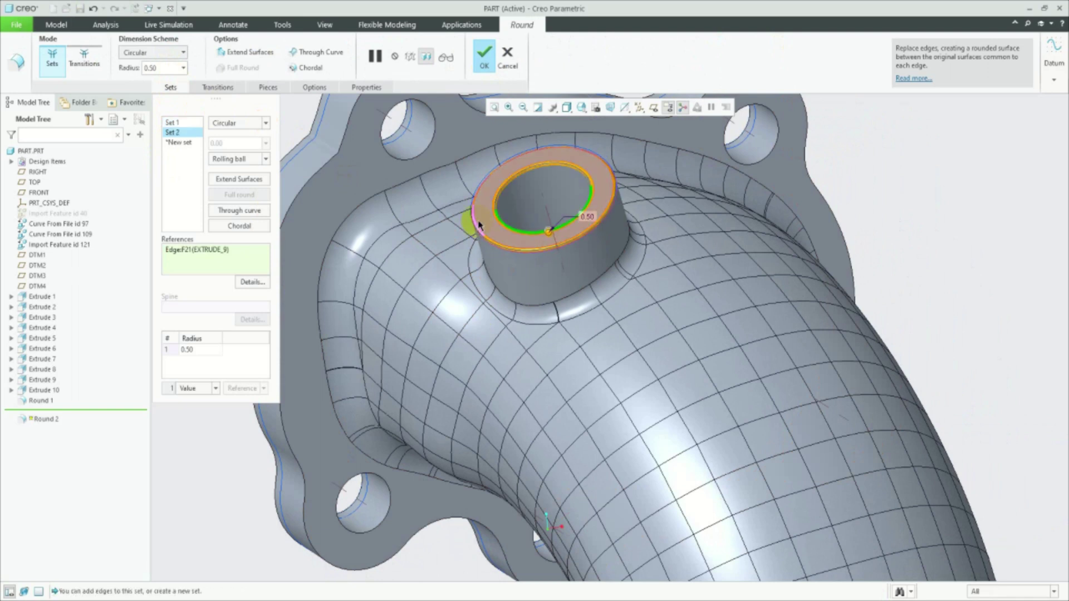
scroll(757, 214, "up", 3)
scroll(761, 183, "down", 6)
- Add the upper-right, upper-left, lower-left and another flange hole edge as separate round sets
left_click(759, 159)
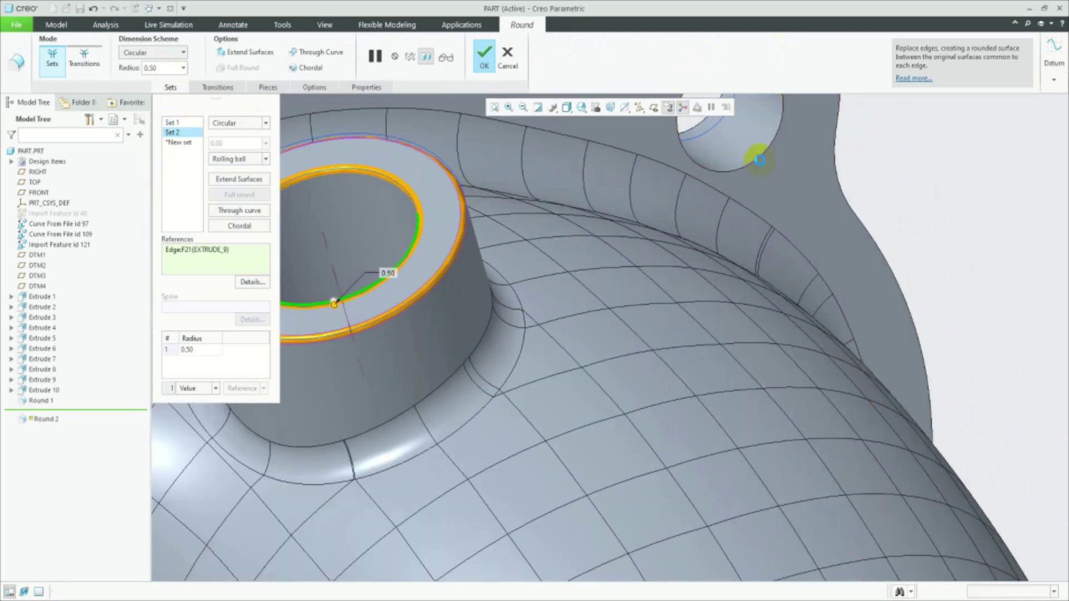
scroll(760, 159, "up", 4)
left_click(435, 176)
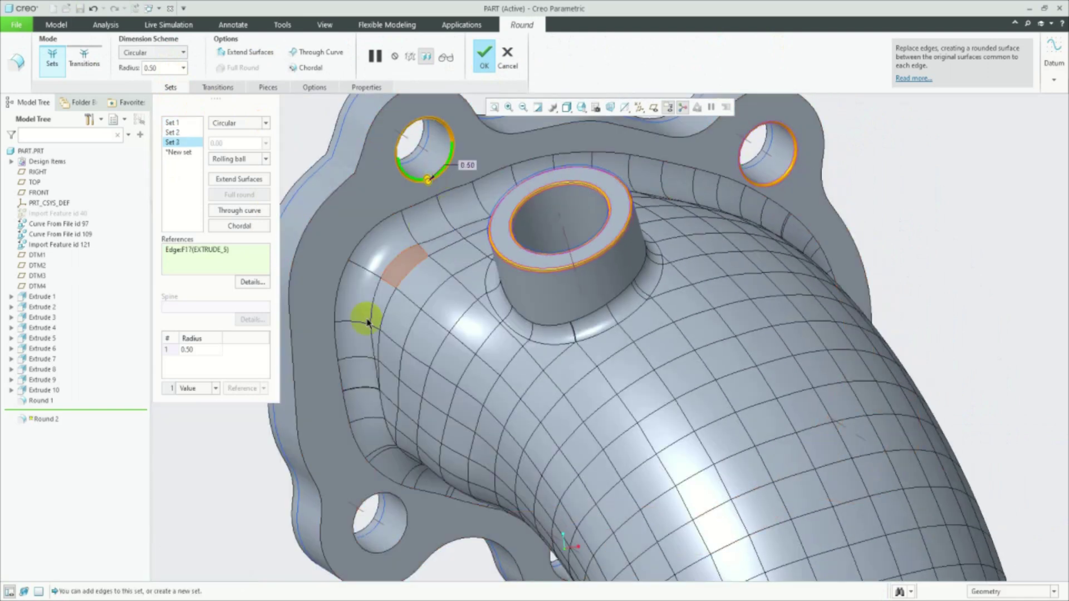
left_click(399, 502)
scroll(399, 502, "up", 3)
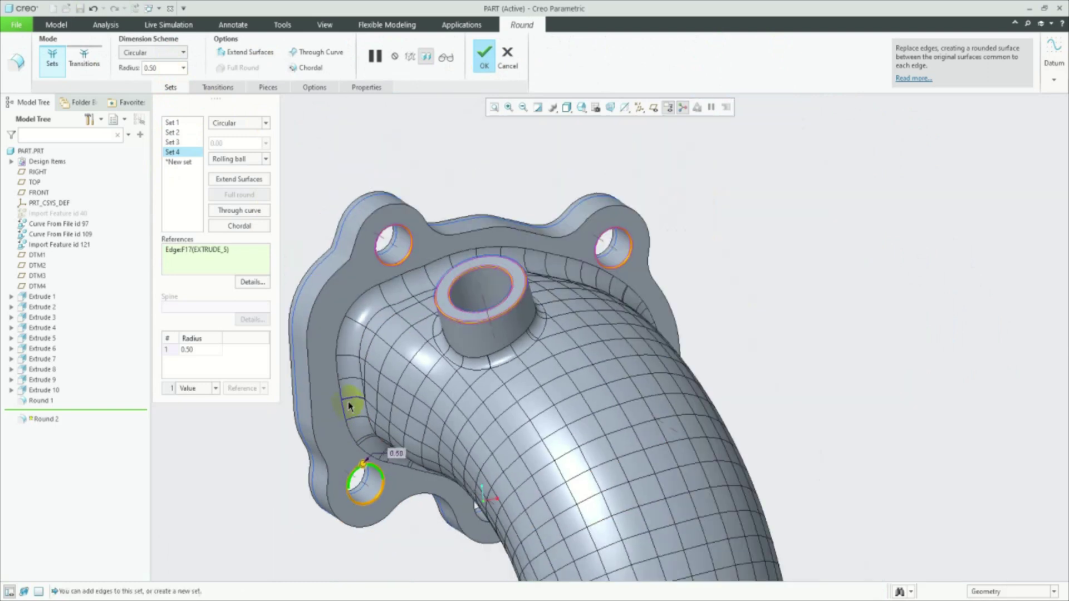
scroll(497, 466, "down", 5)
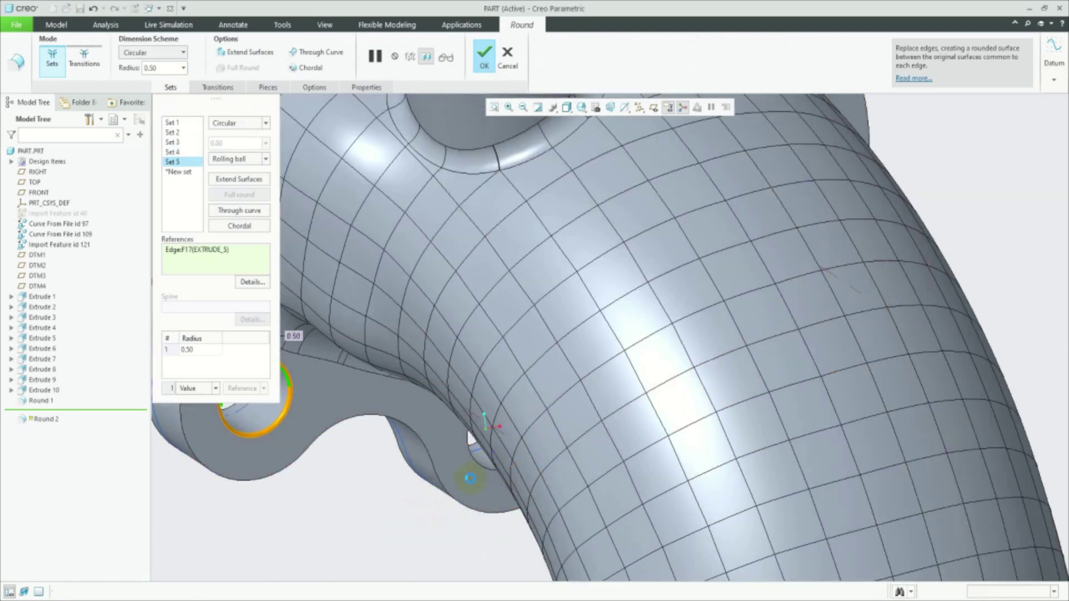
left_click(470, 436)
scroll(470, 435, "up", 3)
scroll(594, 429, "up", 1)
- Add the other flange's right, upper-right, left and lower-middle hole edges as round sets
middle_click_drag(644, 411, 607, 405)
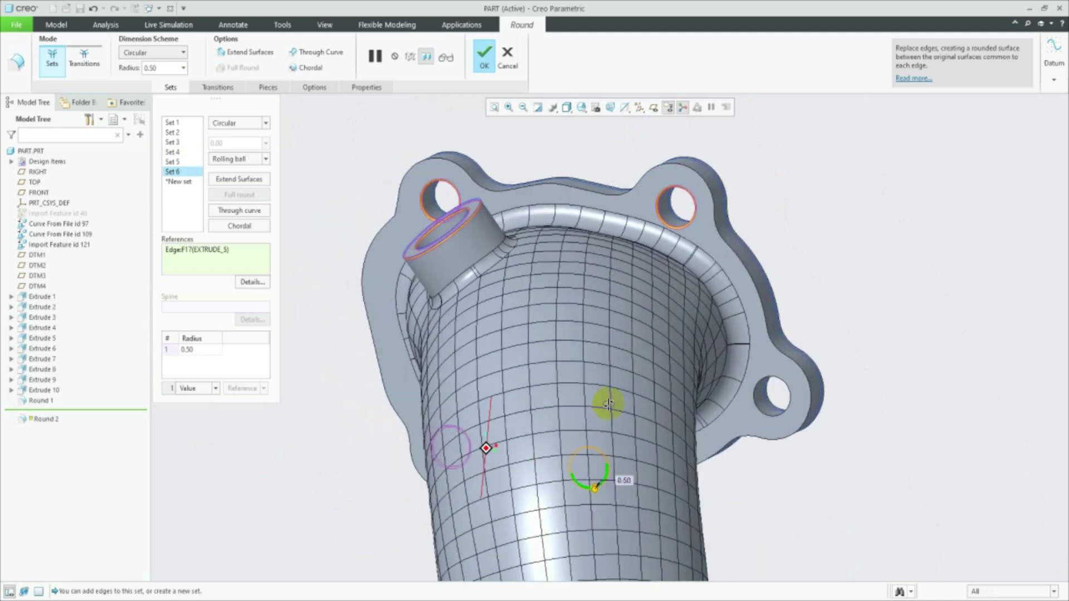
left_click(804, 429)
mouse_move(858, 432)
middle_mouse_down()
mouse_move(728, 445)
mouse_move(739, 477)
mouse_move(712, 463)
middle_mouse_up()
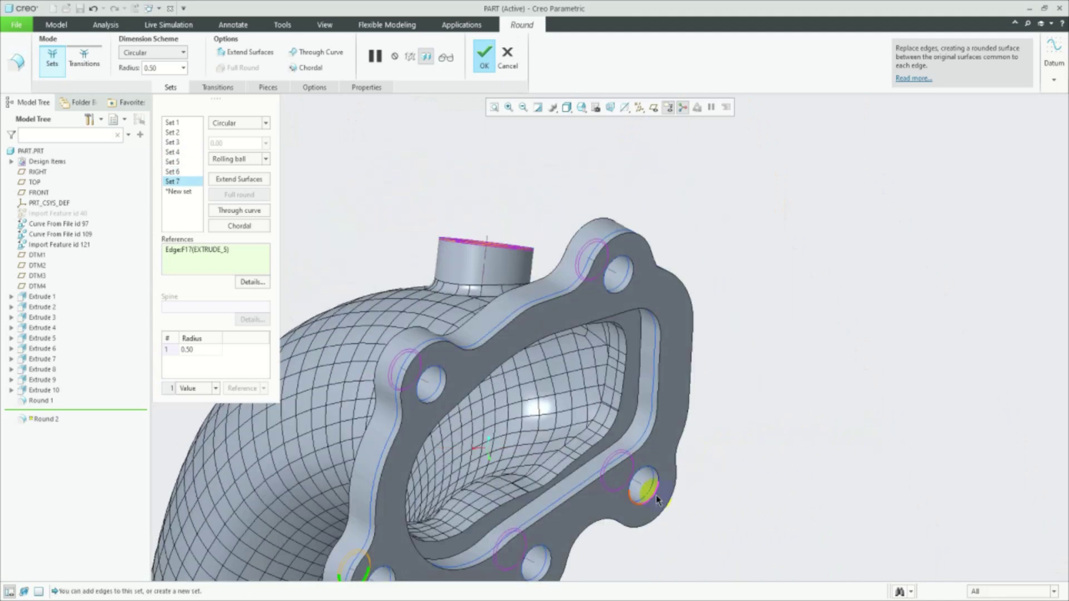
left_click(619, 290)
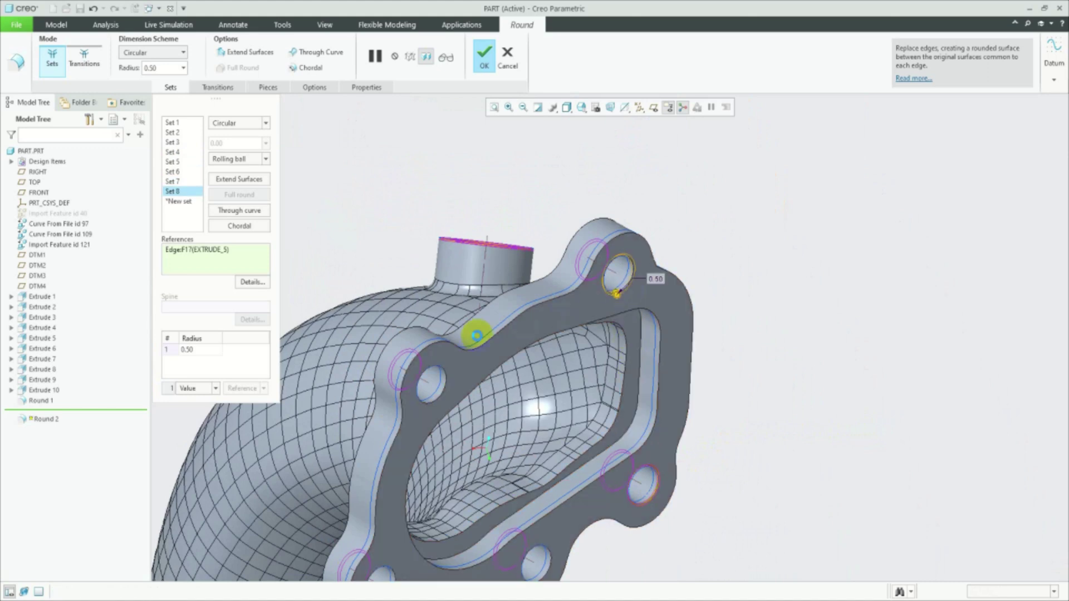
left_click(443, 386)
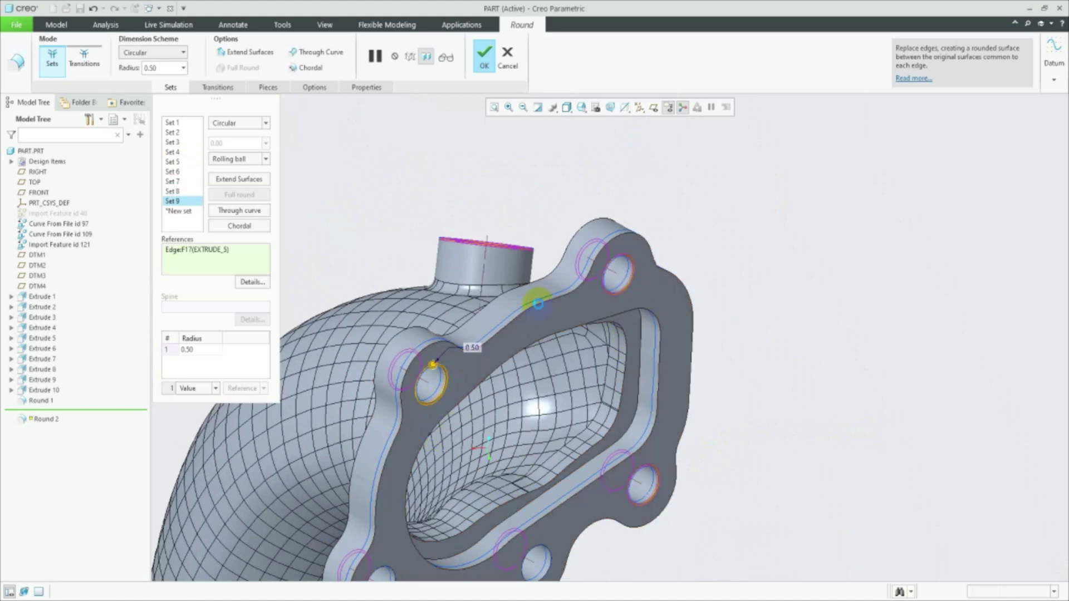
middle_click_drag(443, 386, 434, 490)
left_click(563, 529)
scroll(563, 529, "down", 3)
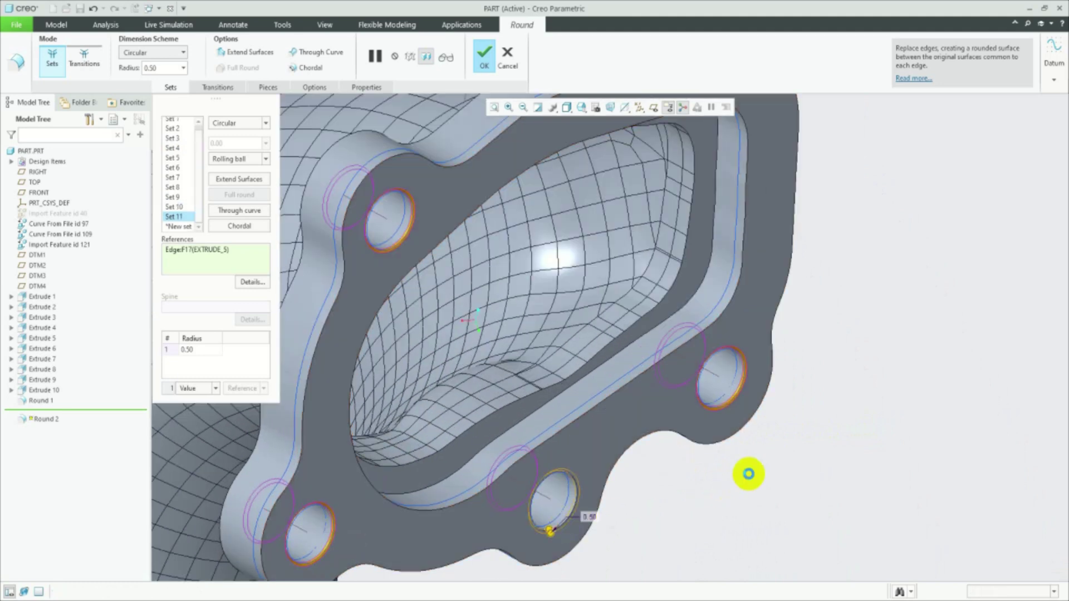
scroll(748, 474, "up", 5)
- Add the remaining lower-flange hole edges up to Set 15 and complete Round 2
middle_click_drag(763, 449, 792, 414)
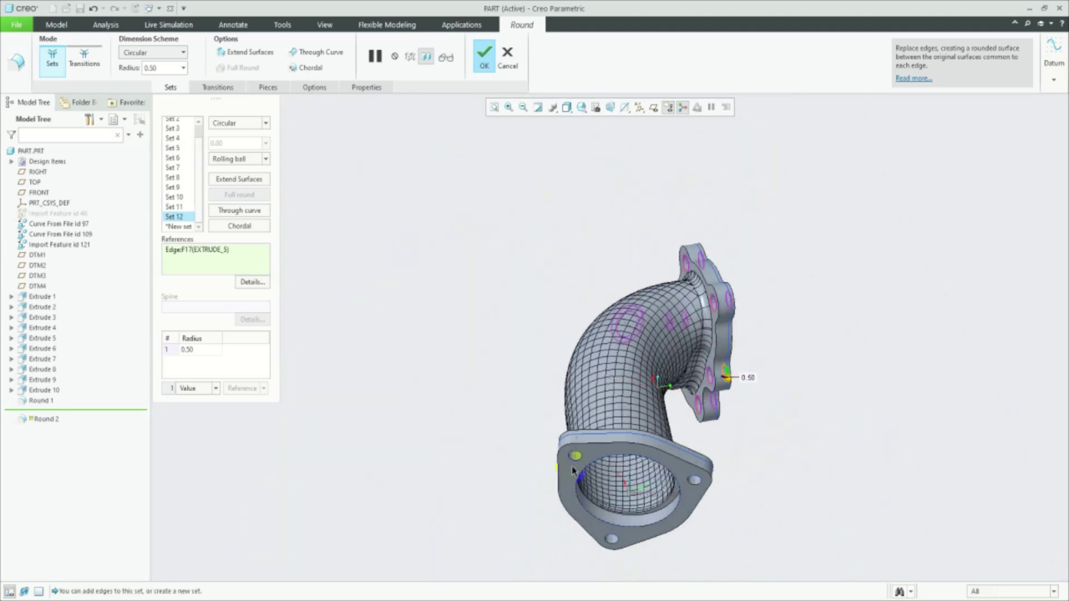
scroll(572, 466, "down", 2)
scroll(582, 462, "down", 1)
scroll(580, 459, "down", 1)
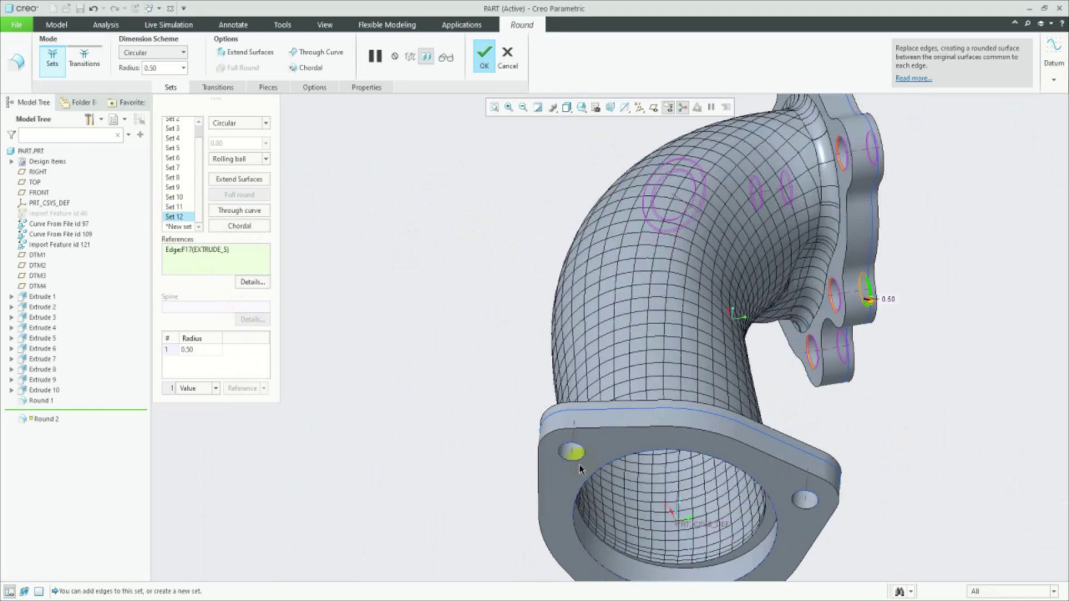
scroll(579, 464, "down", 1)
scroll(577, 461, "down", 1)
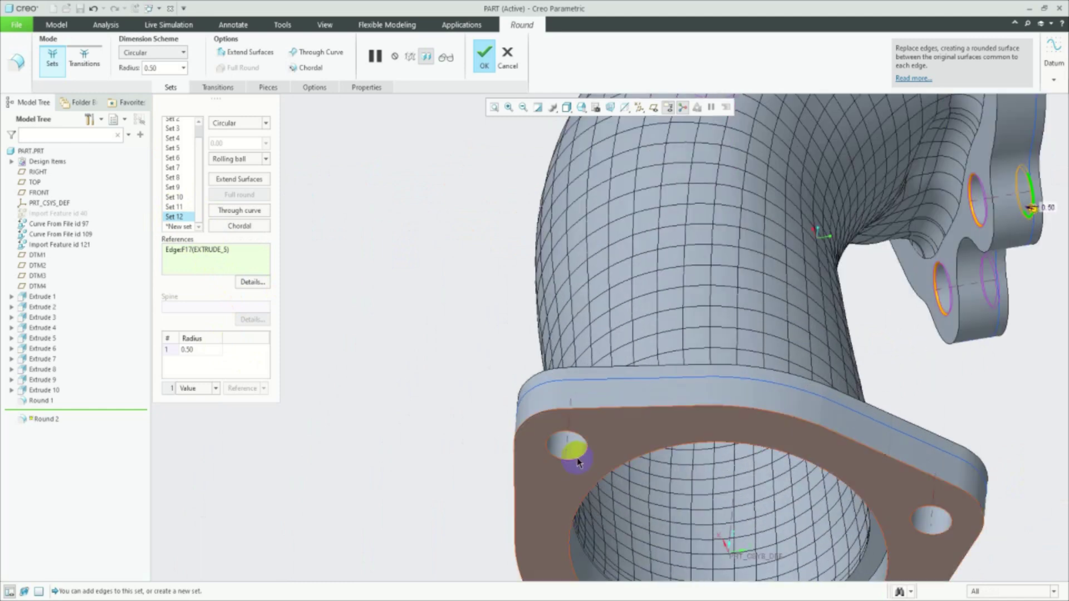
left_click(937, 535)
mouse_move(727, 381)
middle_mouse_down()
mouse_move(708, 310)
mouse_move(675, 413)
middle_mouse_up()
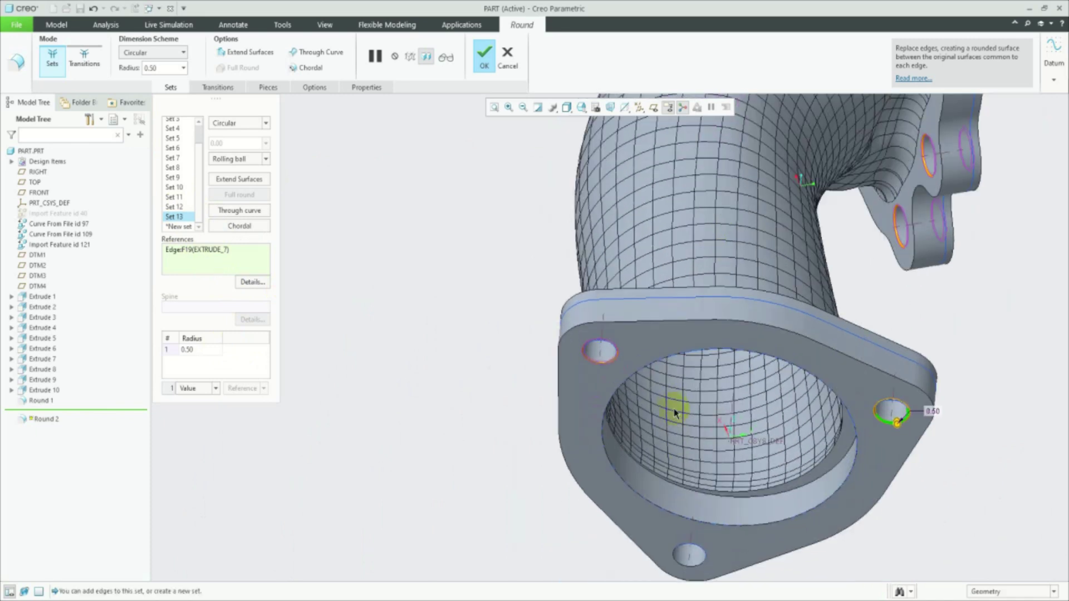
left_click(702, 566)
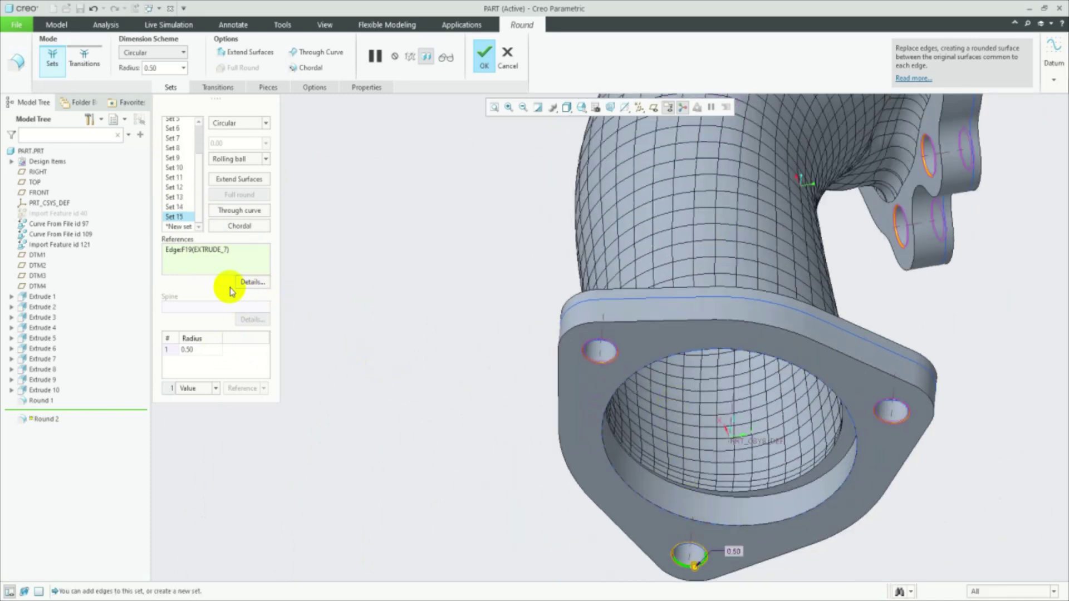
left_click(483, 55)
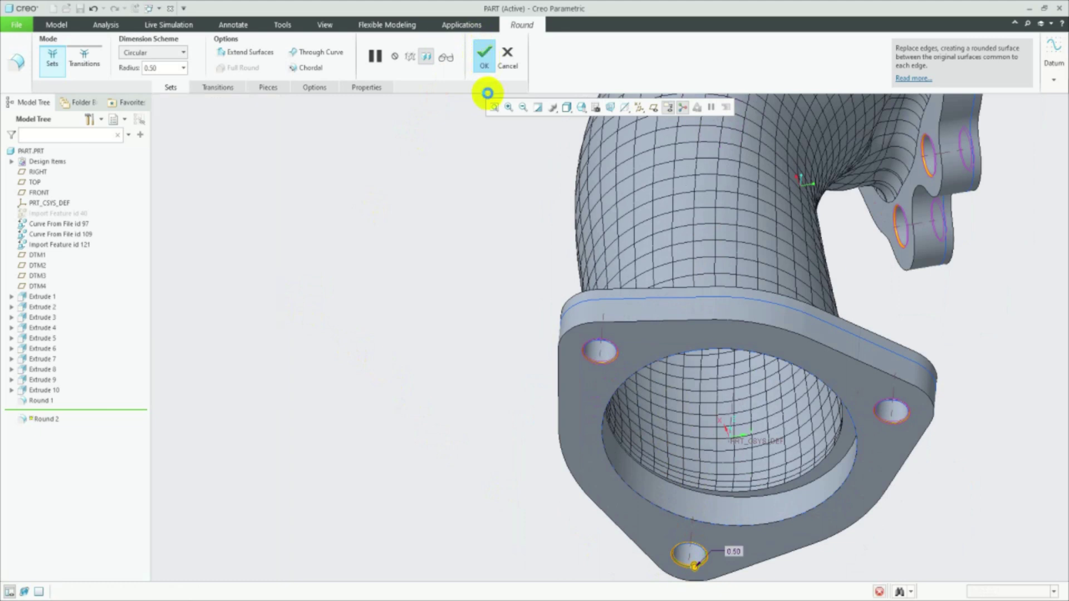
- Start a chamfer on the first lower-flange hole edge with a 1.00 distance
left_click(410, 298)
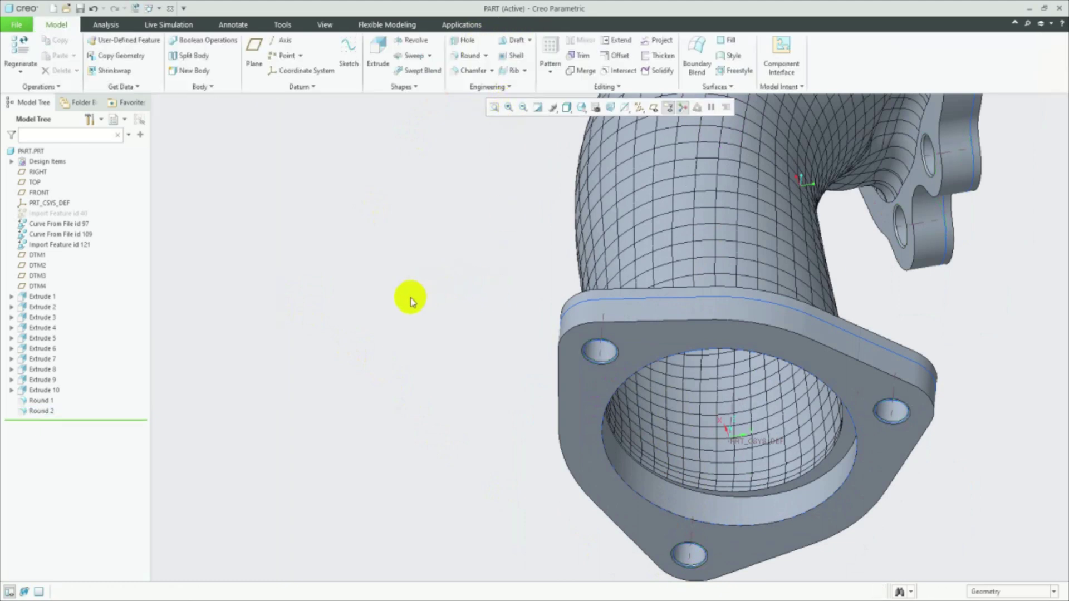
scroll(387, 301, "down", 3)
mouse_move(386, 301)
middle_mouse_down()
mouse_move(410, 358)
mouse_move(530, 371)
mouse_move(516, 391)
mouse_move(491, 349)
mouse_move(494, 380)
middle_mouse_up()
middle_click_drag(510, 368, 458, 400)
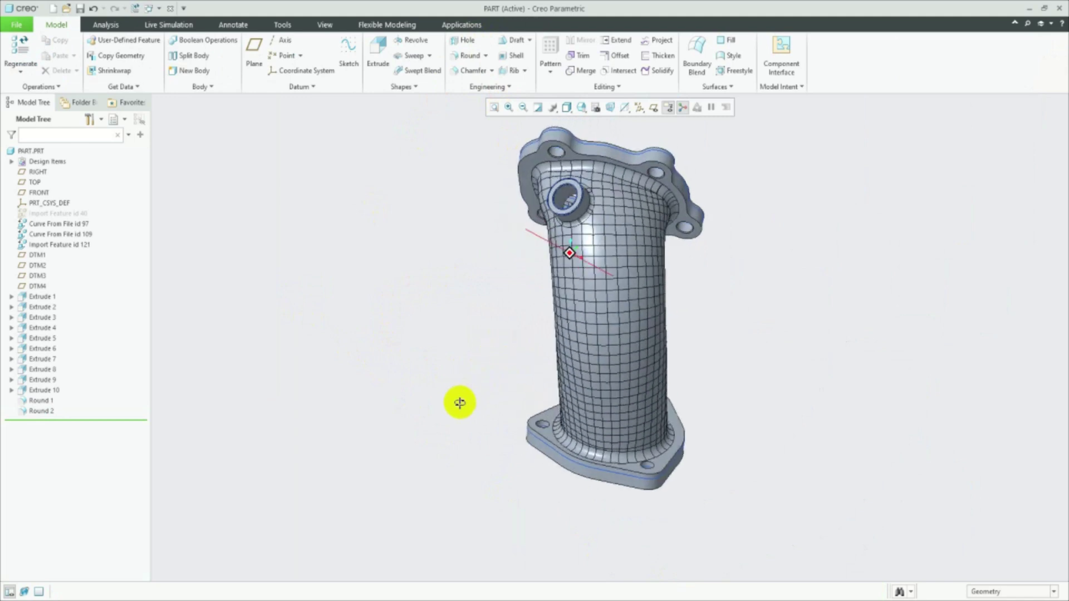
scroll(514, 413, "up", 5)
scroll(520, 420, "down", 3)
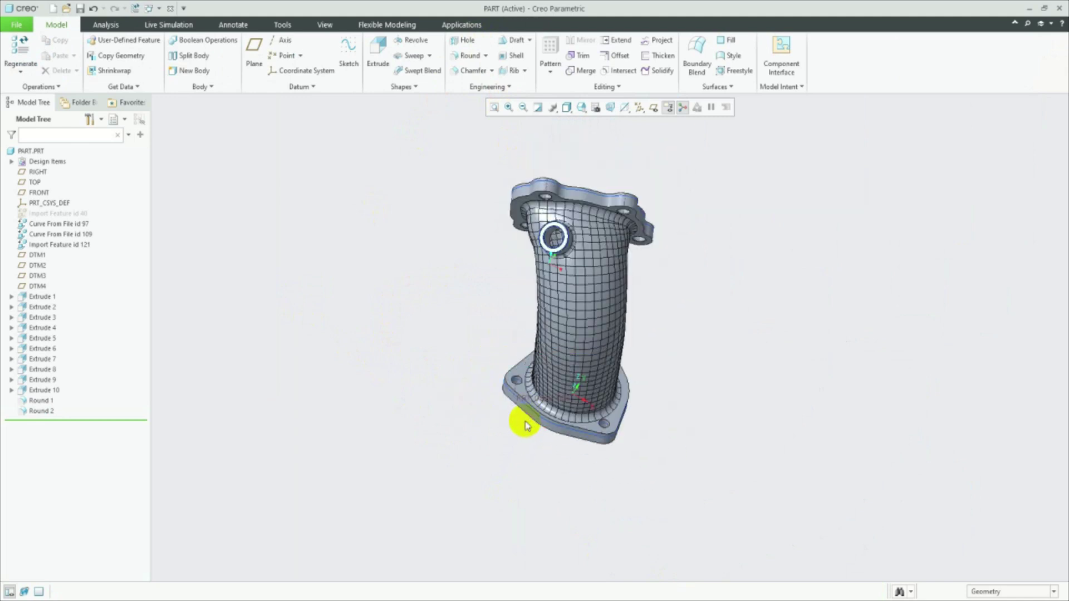
scroll(504, 356, "down", 4)
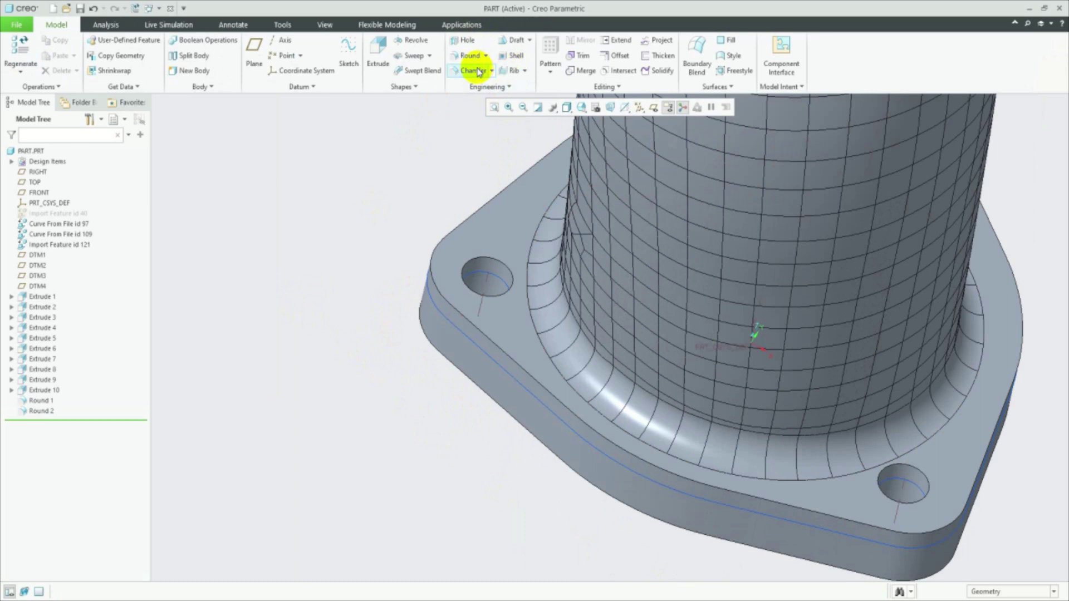
left_click(470, 273)
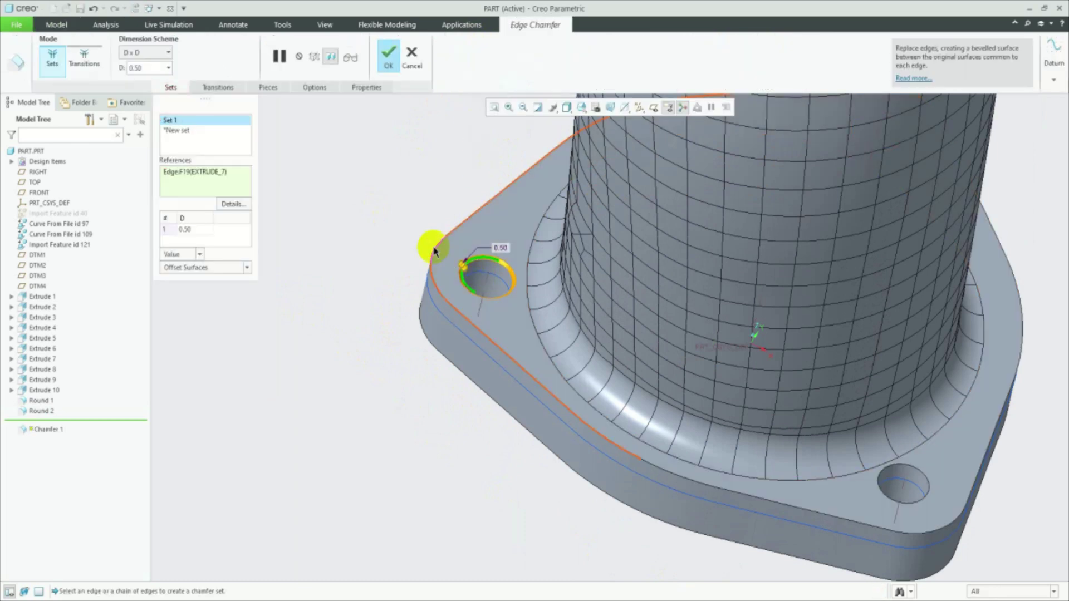
type("1")
key("Return")
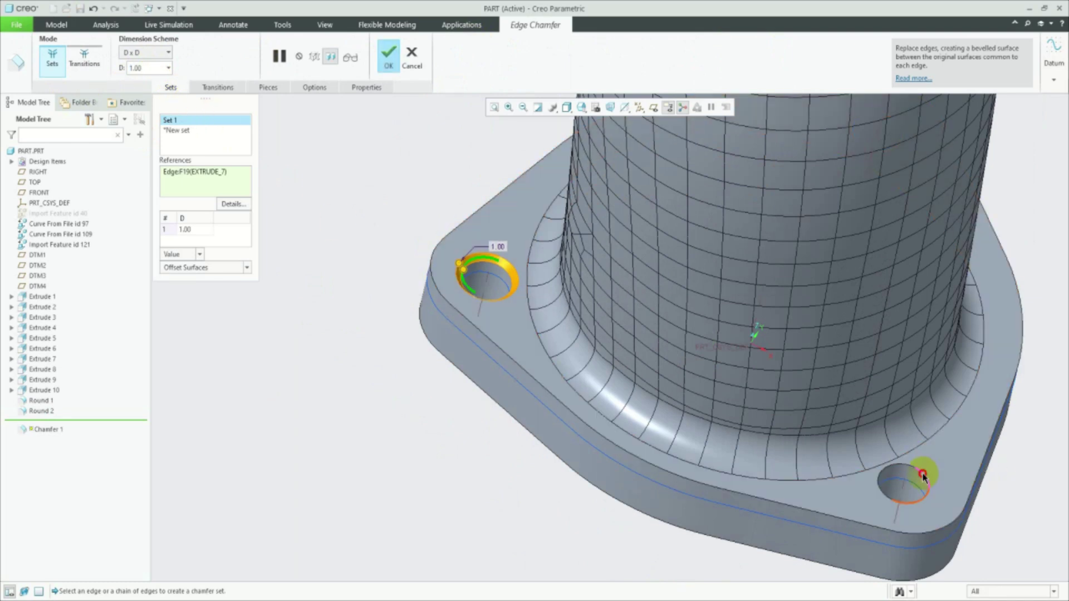
- Add two more lower-flange hole edges to the chamfer and complete Chamfer 1
left_click(930, 479)
scroll(891, 490, "up", 5)
mouse_move(716, 535)
middle_mouse_down()
mouse_move(742, 409)
mouse_move(775, 436)
mouse_move(744, 457)
middle_mouse_up()
scroll(510, 289, "down", 4)
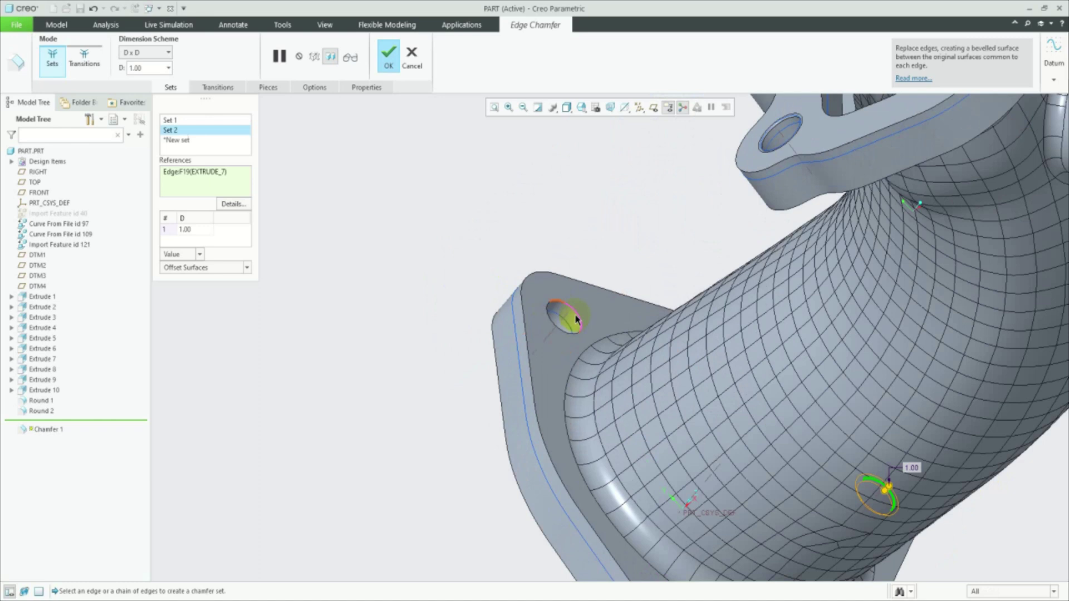
left_click(576, 319)
scroll(570, 331, "up", 4)
left_click(391, 76)
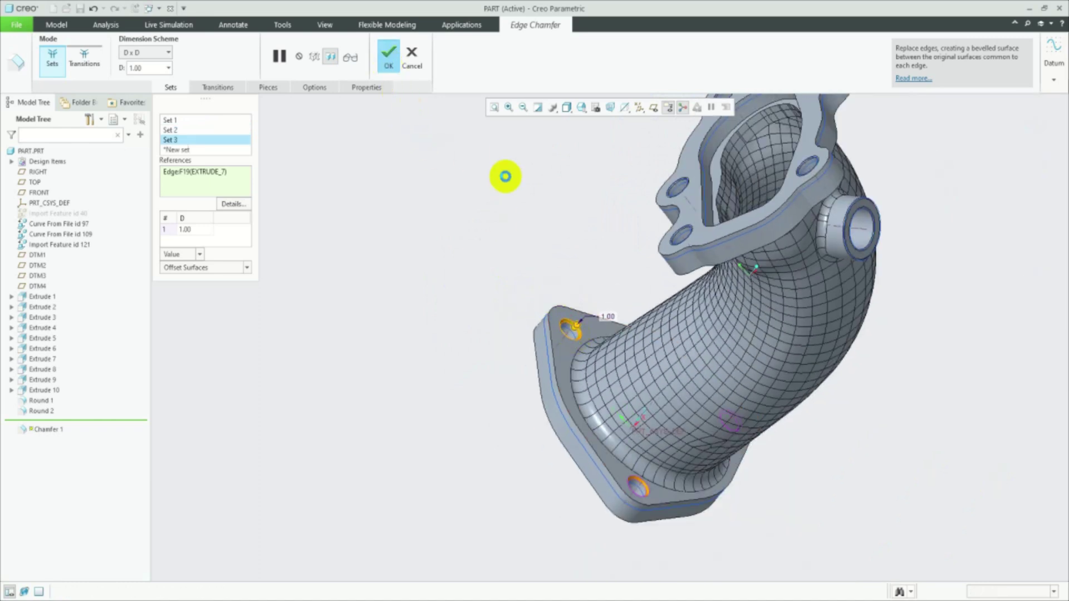
left_click(640, 108)
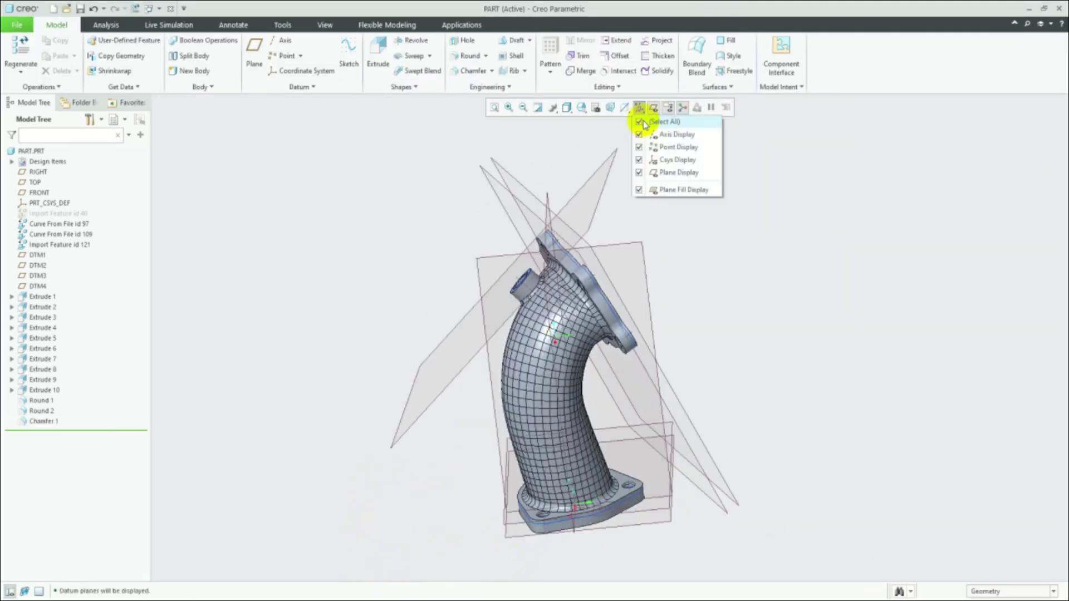
- Hide the datum planes and the curves Curve From File id 97 and id 109
left_click(643, 122)
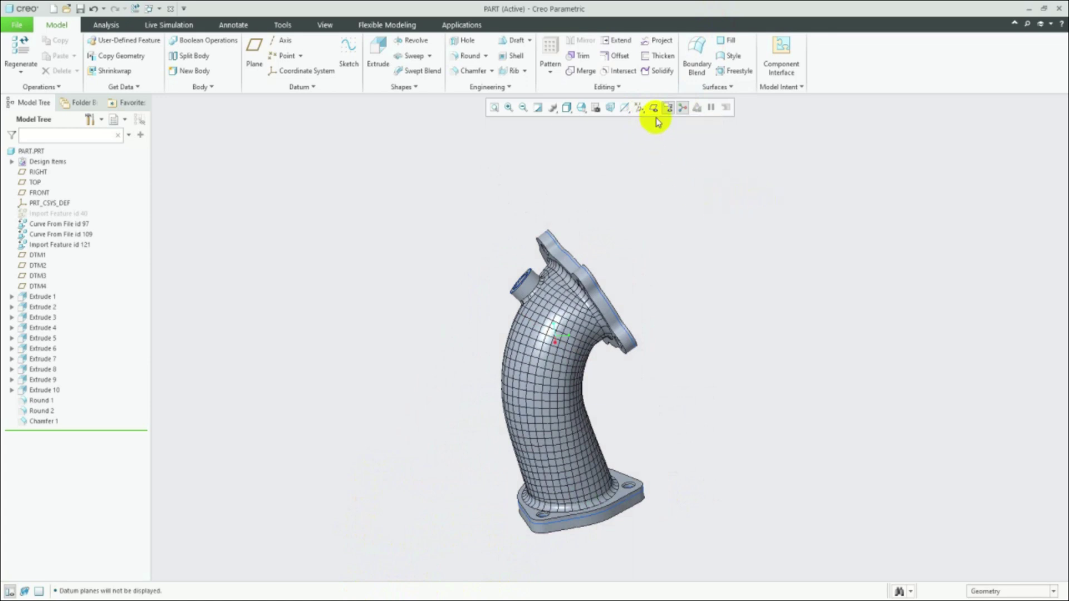
scroll(651, 311, "up", 3)
middle_click_drag(649, 338, 654, 346)
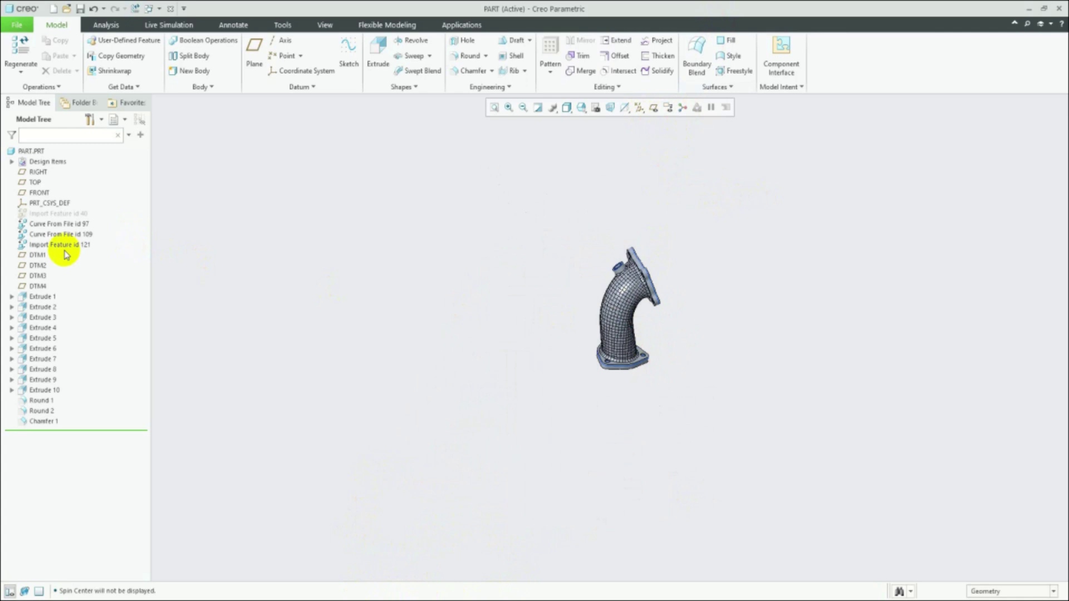
right_click(54, 228)
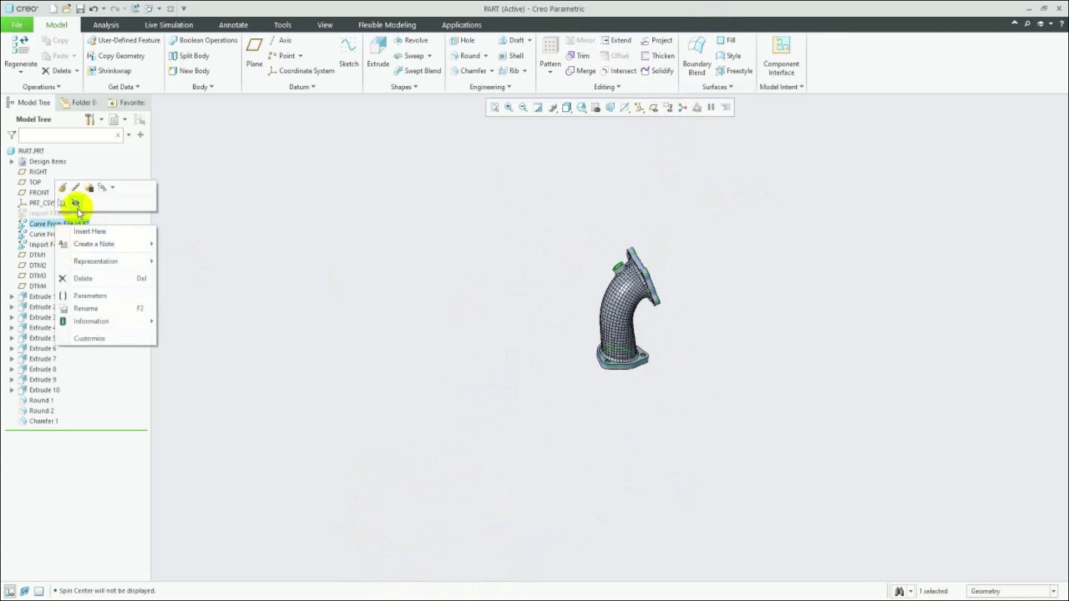
left_click(75, 190)
right_click(65, 235)
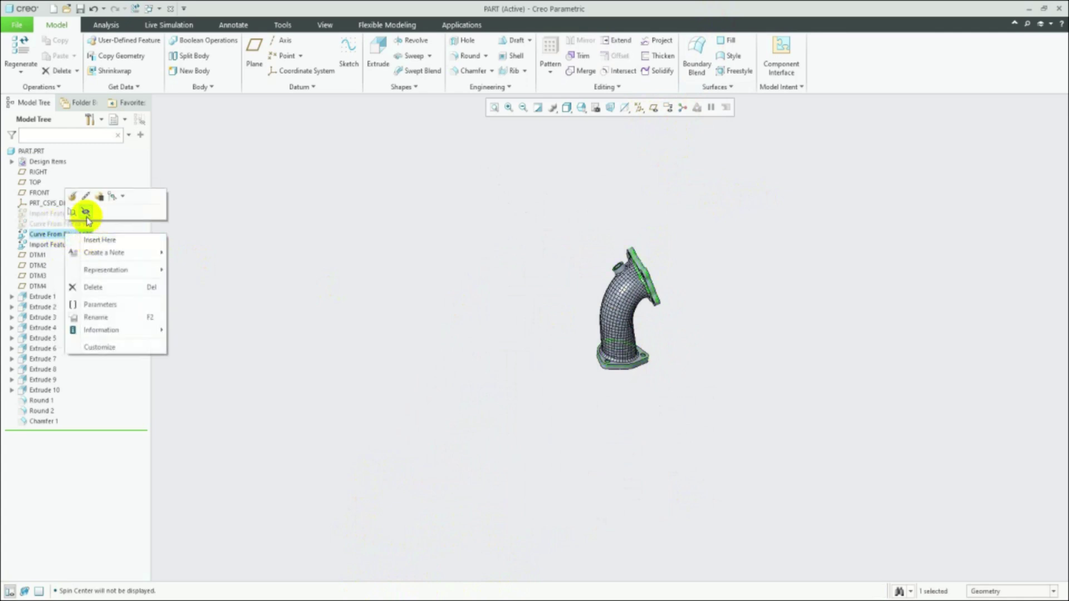
left_click(87, 217)
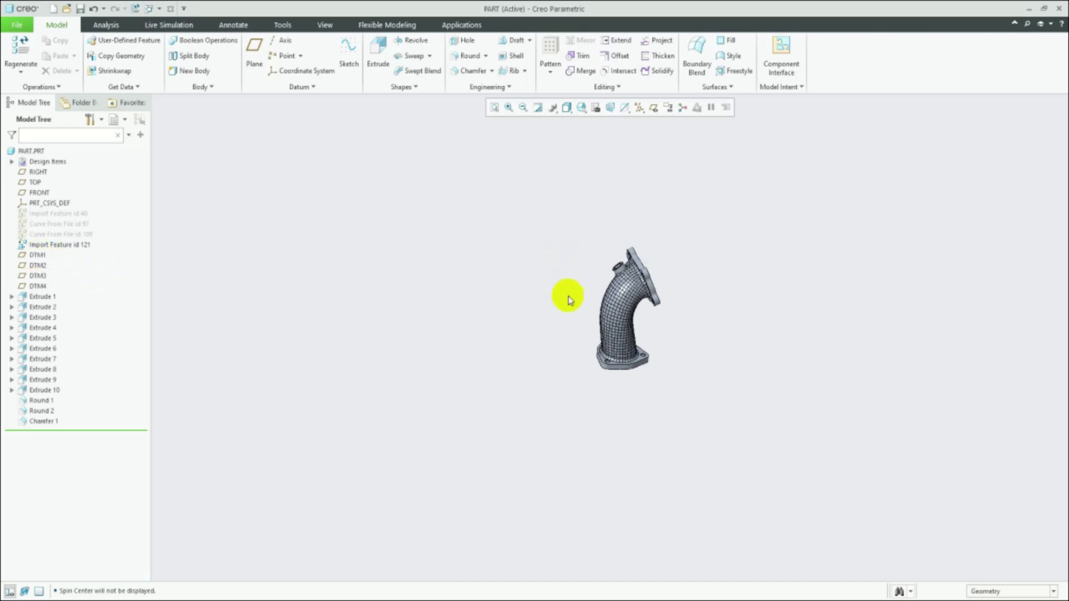
- Orbit the model to review the upper flange and the finished pipe
scroll(661, 274, "down", 2)
scroll(543, 275, "down", 2)
scroll(536, 308, "down", 3)
mouse_move(530, 318)
middle_mouse_down()
mouse_move(229, 369)
mouse_move(286, 442)
mouse_move(418, 424)
mouse_move(446, 410)
mouse_move(476, 422)
mouse_move(522, 417)
mouse_move(486, 382)
mouse_move(523, 405)
mouse_move(672, 370)
mouse_move(795, 386)
mouse_move(908, 375)
mouse_move(957, 327)
mouse_move(876, 412)
mouse_move(826, 422)
mouse_move(876, 374)
mouse_move(866, 374)
middle_mouse_up()
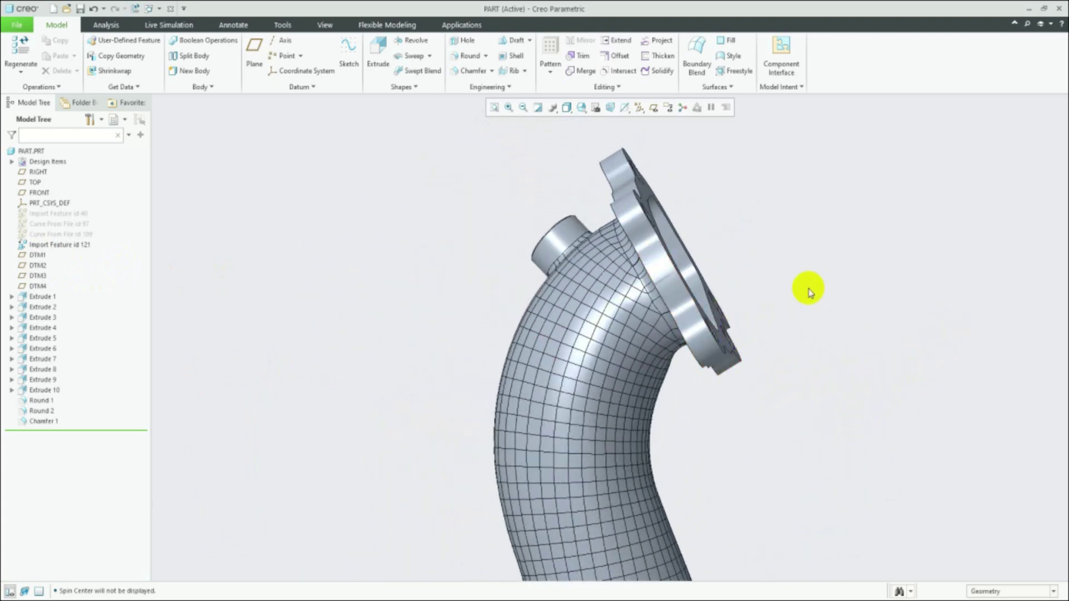
scroll(809, 293, "down", 3)
scroll(790, 296, "up", 5)
mouse_move(806, 348)
middle_mouse_down()
mouse_move(789, 398)
mouse_move(763, 392)
mouse_move(768, 406)
mouse_move(754, 406)
mouse_move(755, 416)
middle_mouse_up()
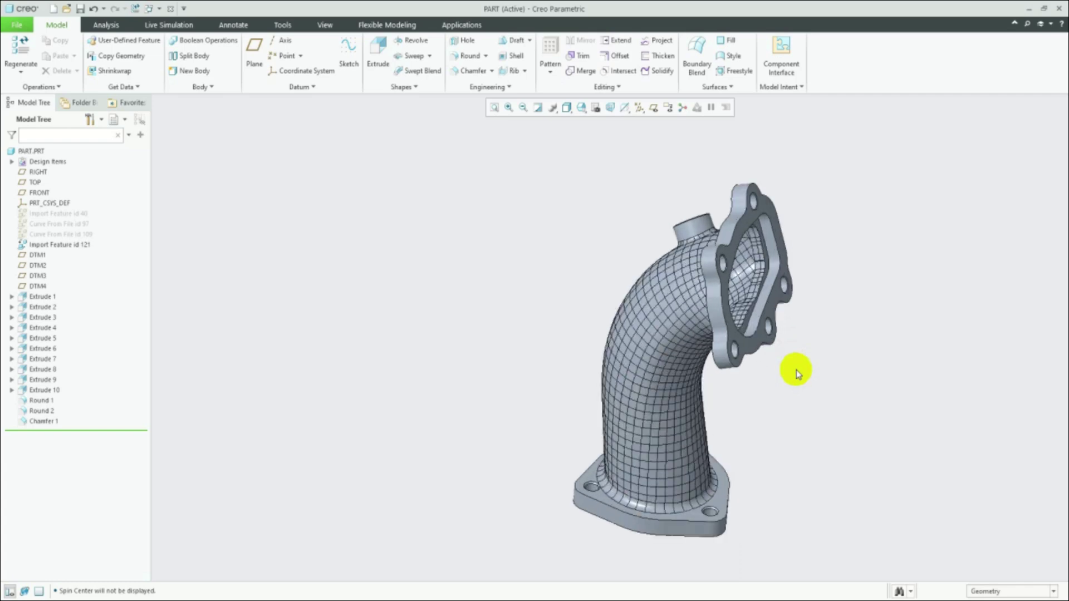